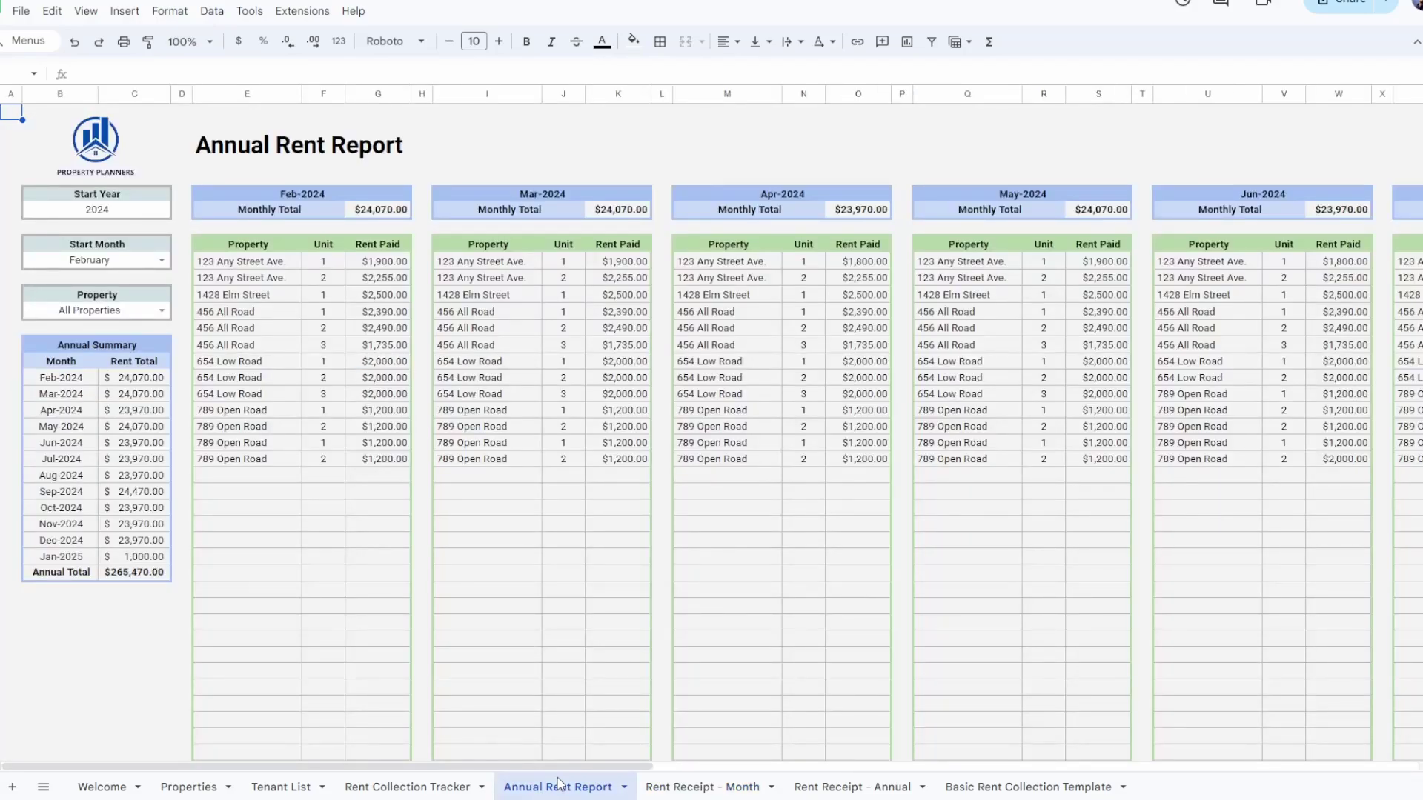
- Look through the Rent Collection Tracker, Tenant List, Properties and Welcome sheets
left_click(406, 789)
scroll(393, 482, "down", 3)
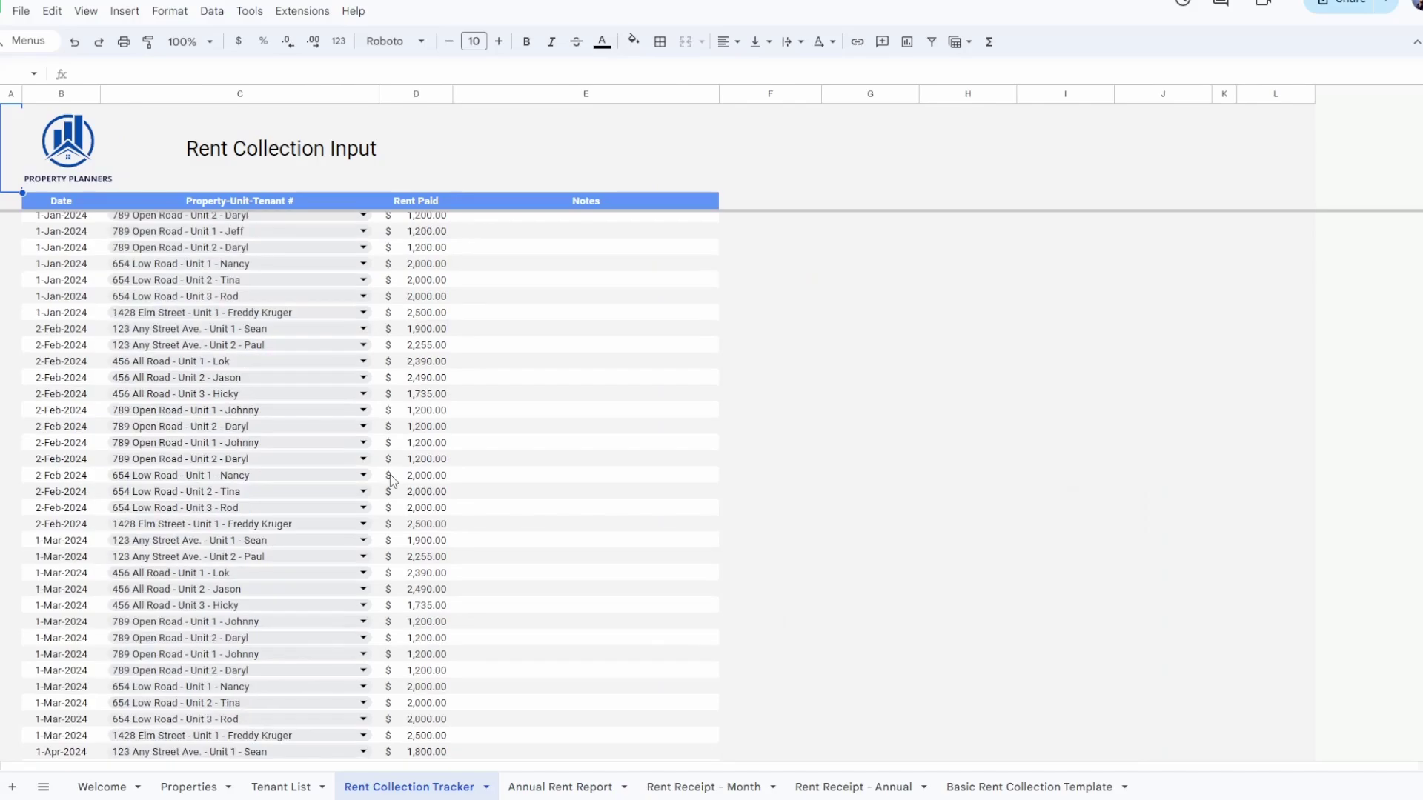
scroll(392, 480, "up", 3)
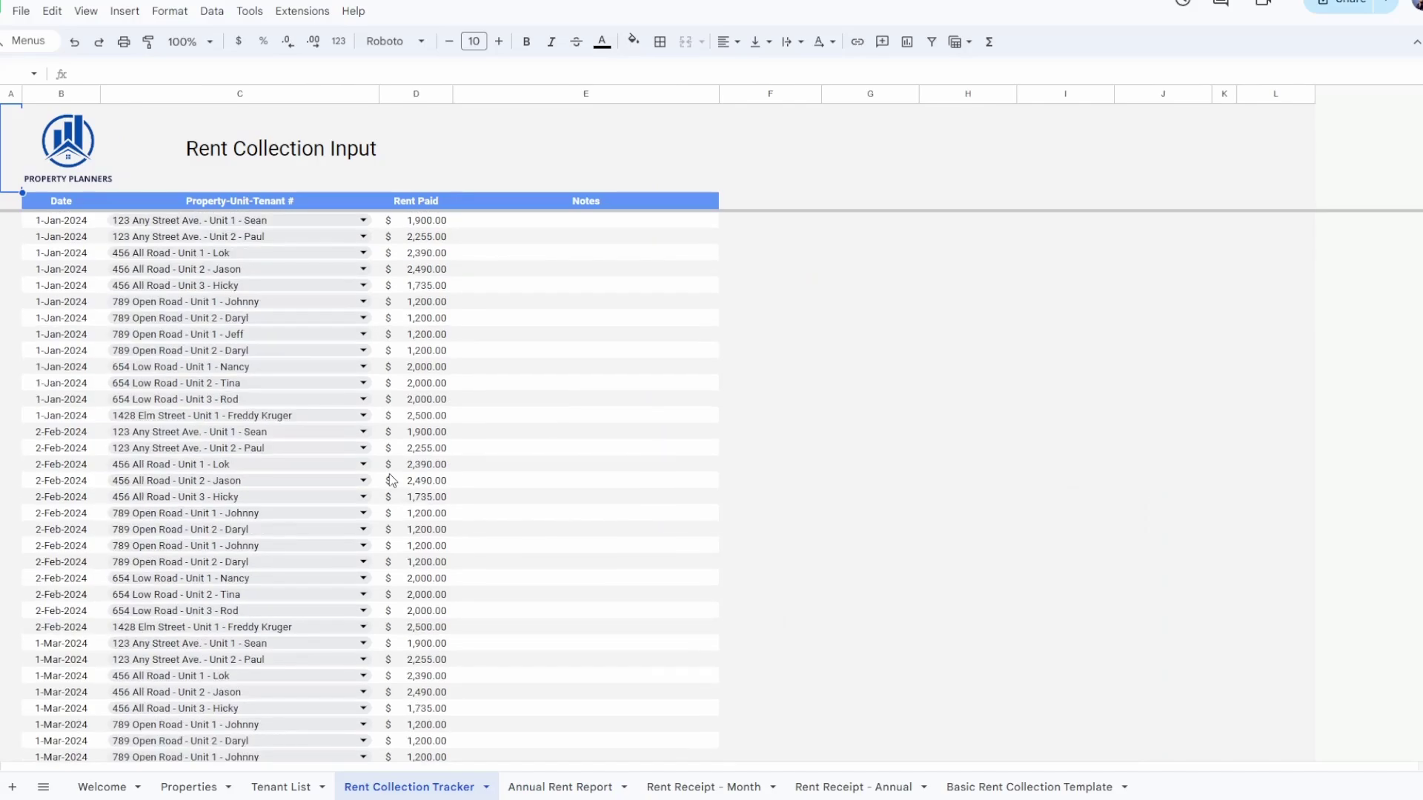
left_click(279, 790)
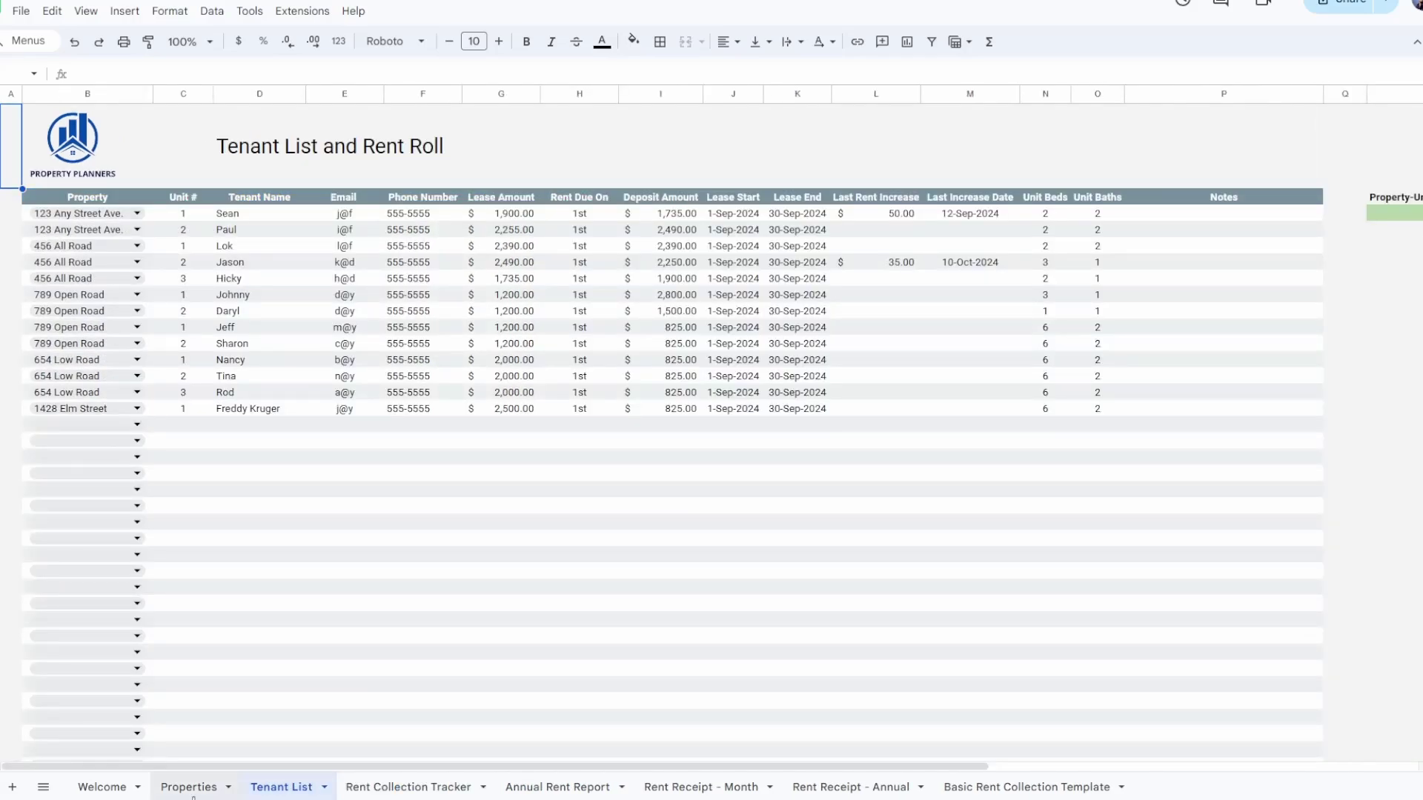
left_click(191, 788)
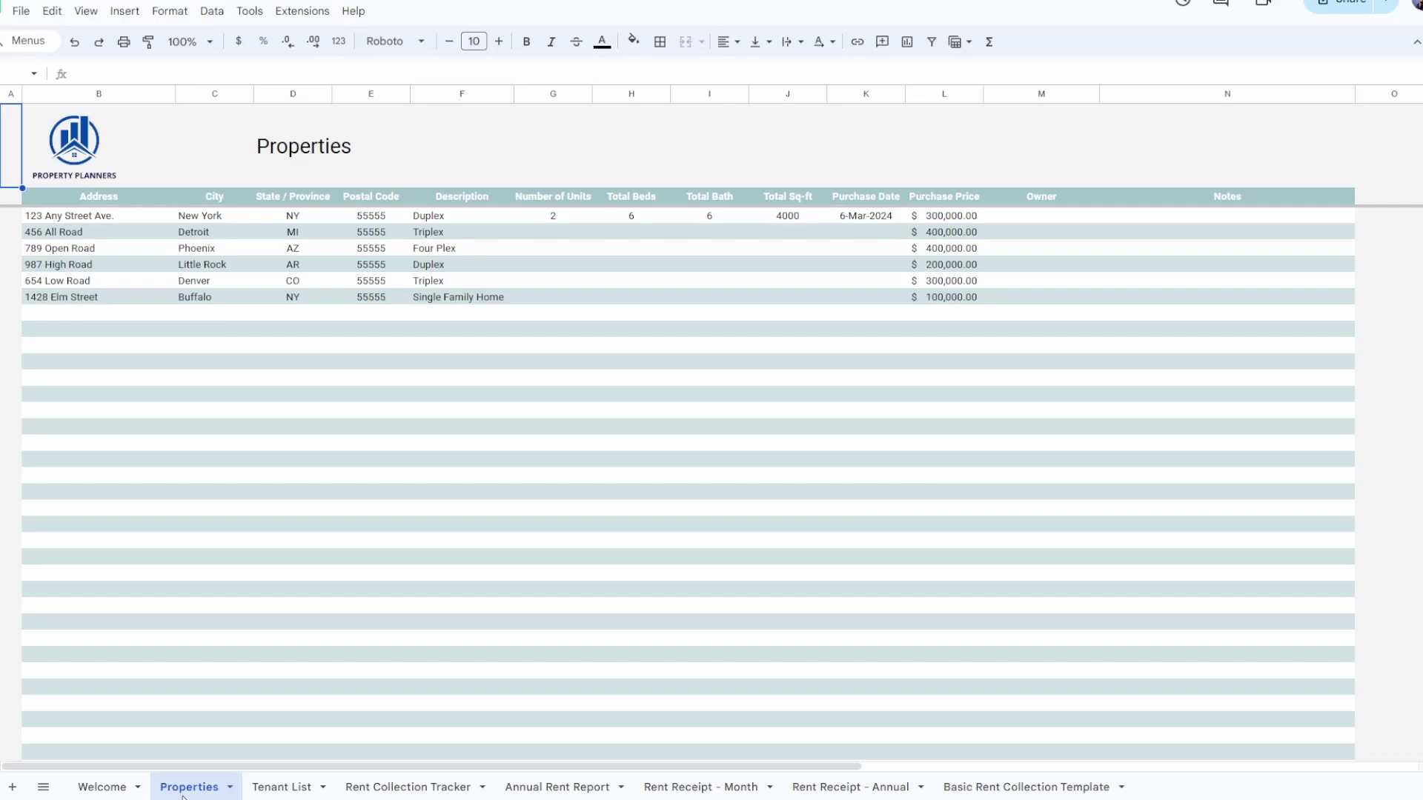
left_click(102, 788)
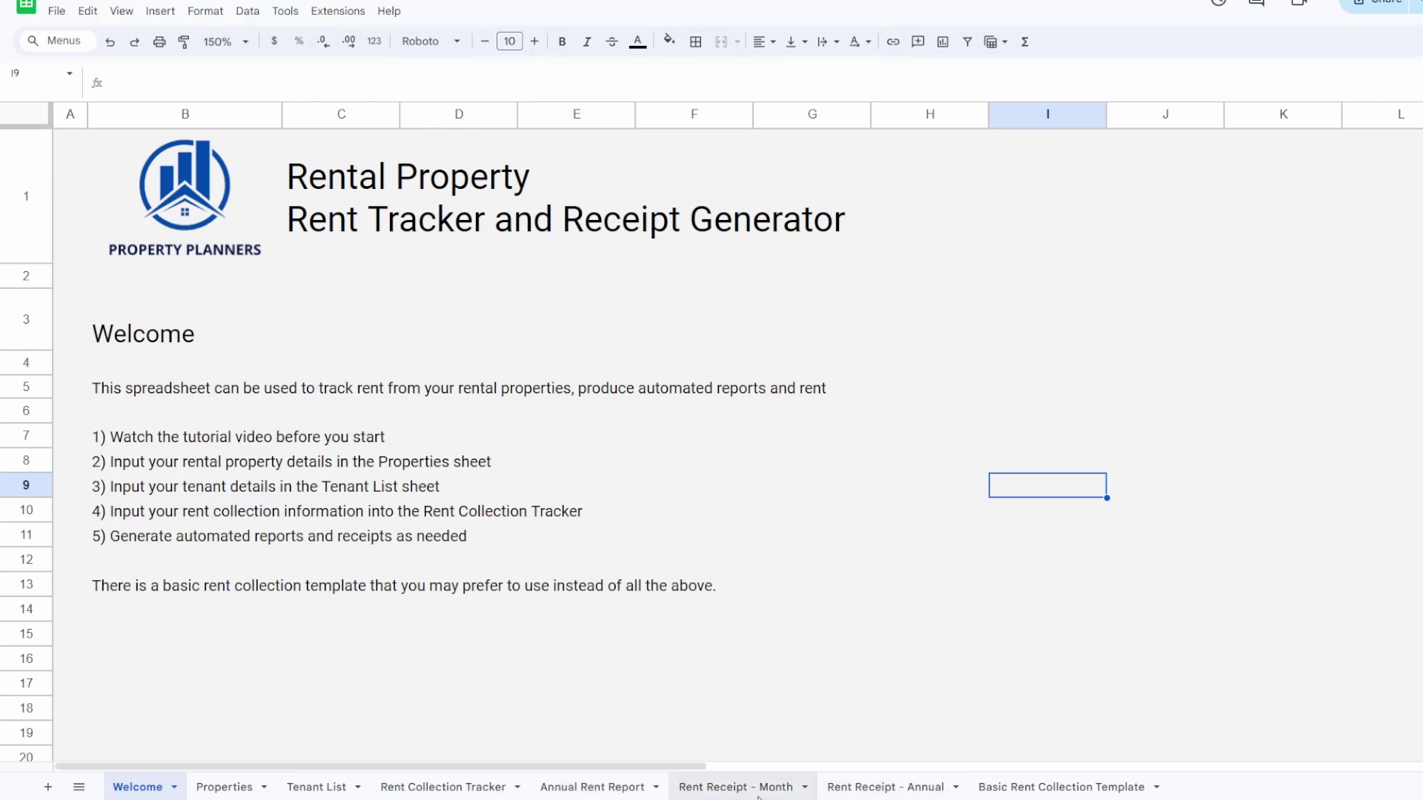
- Open the Rent Collection Tracker sheet and go to the first empty row below the existing rent entries
left_click(447, 787)
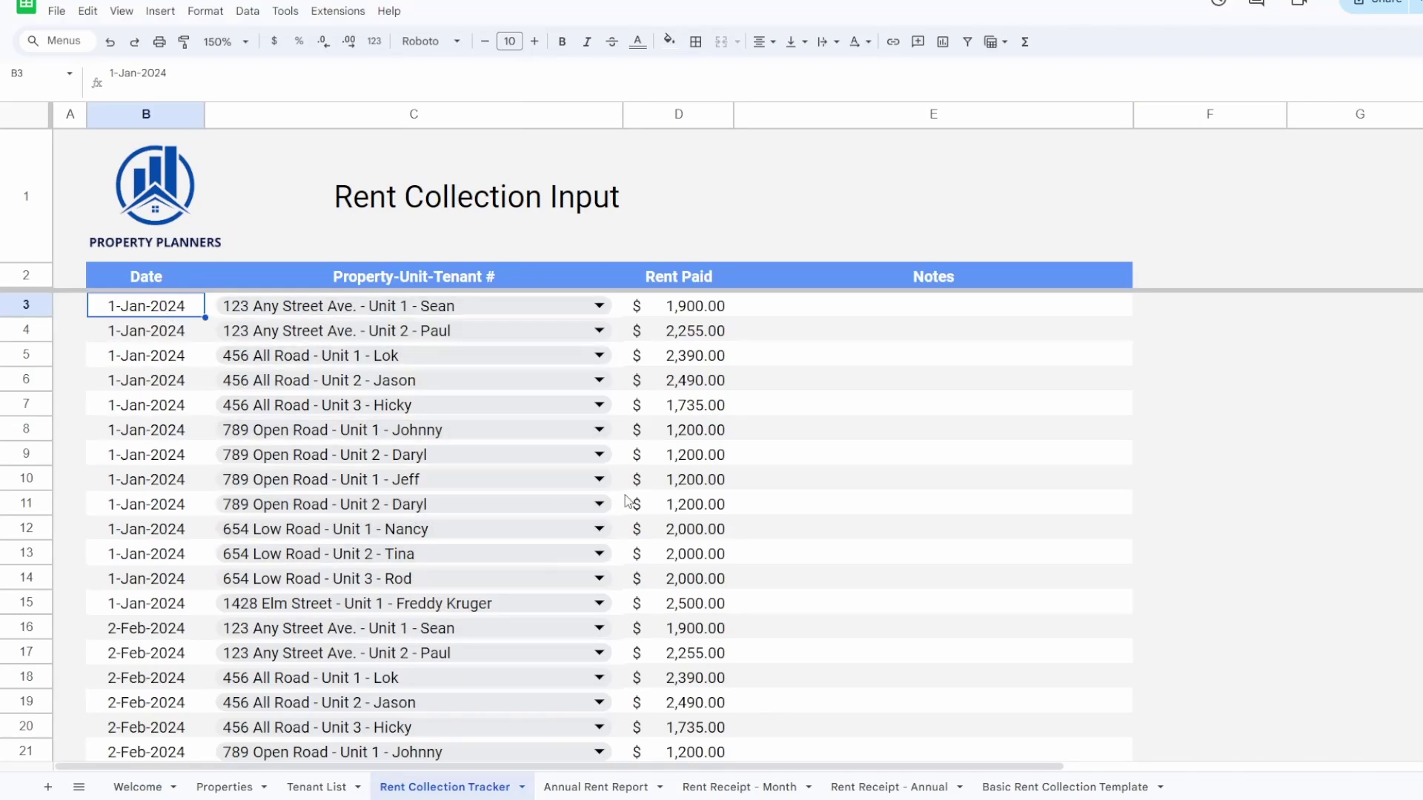
scroll(556, 561, "down", 20)
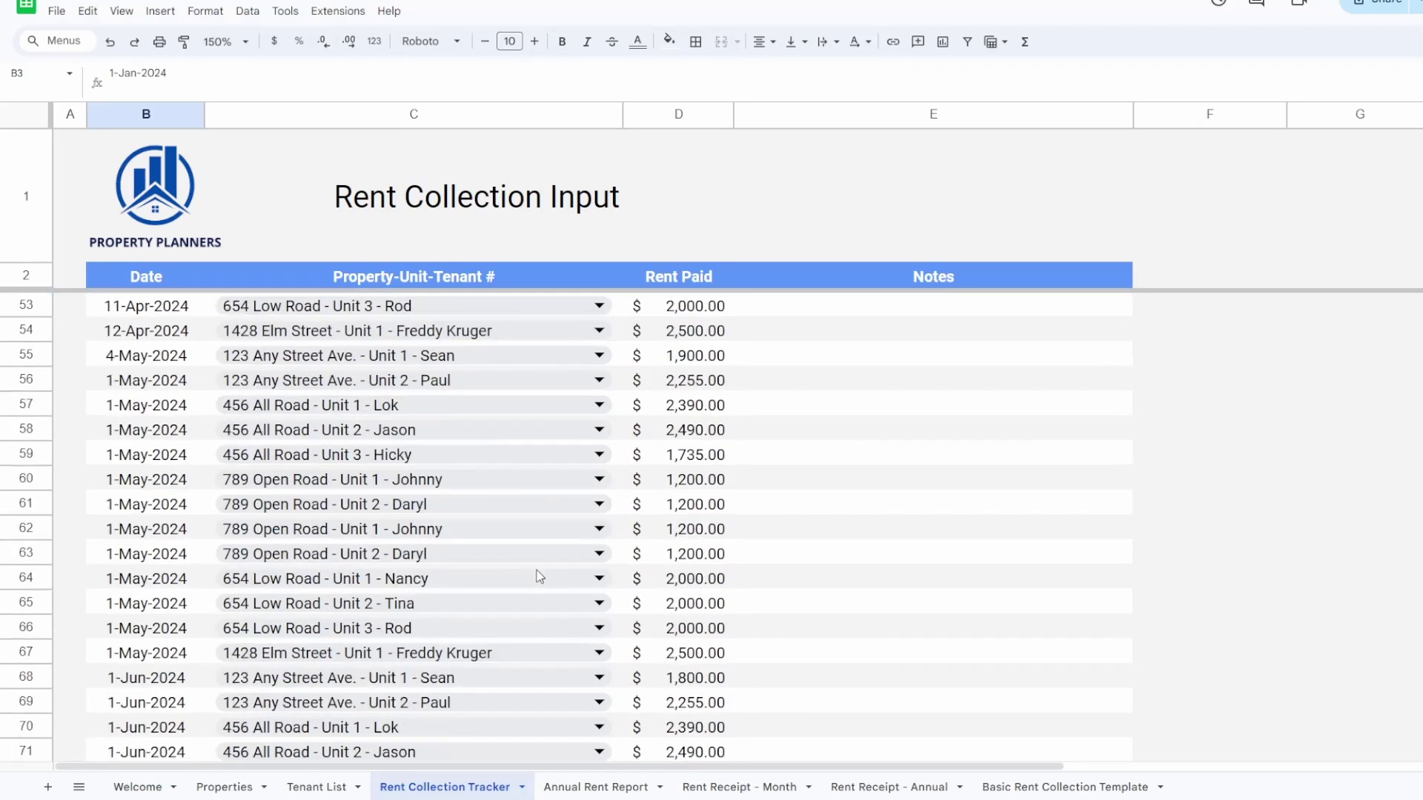
scroll(538, 577, "down", 20)
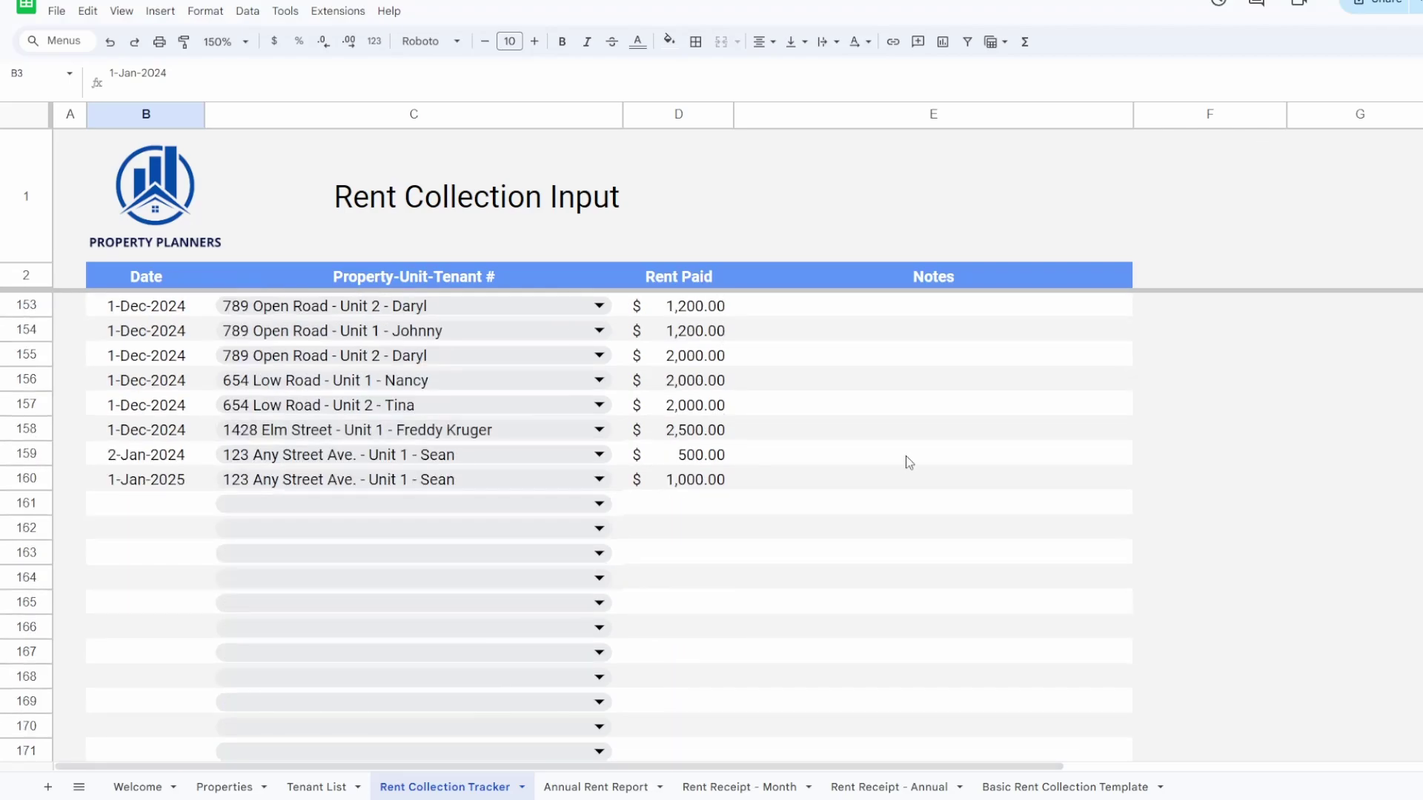
double_click(156, 507)
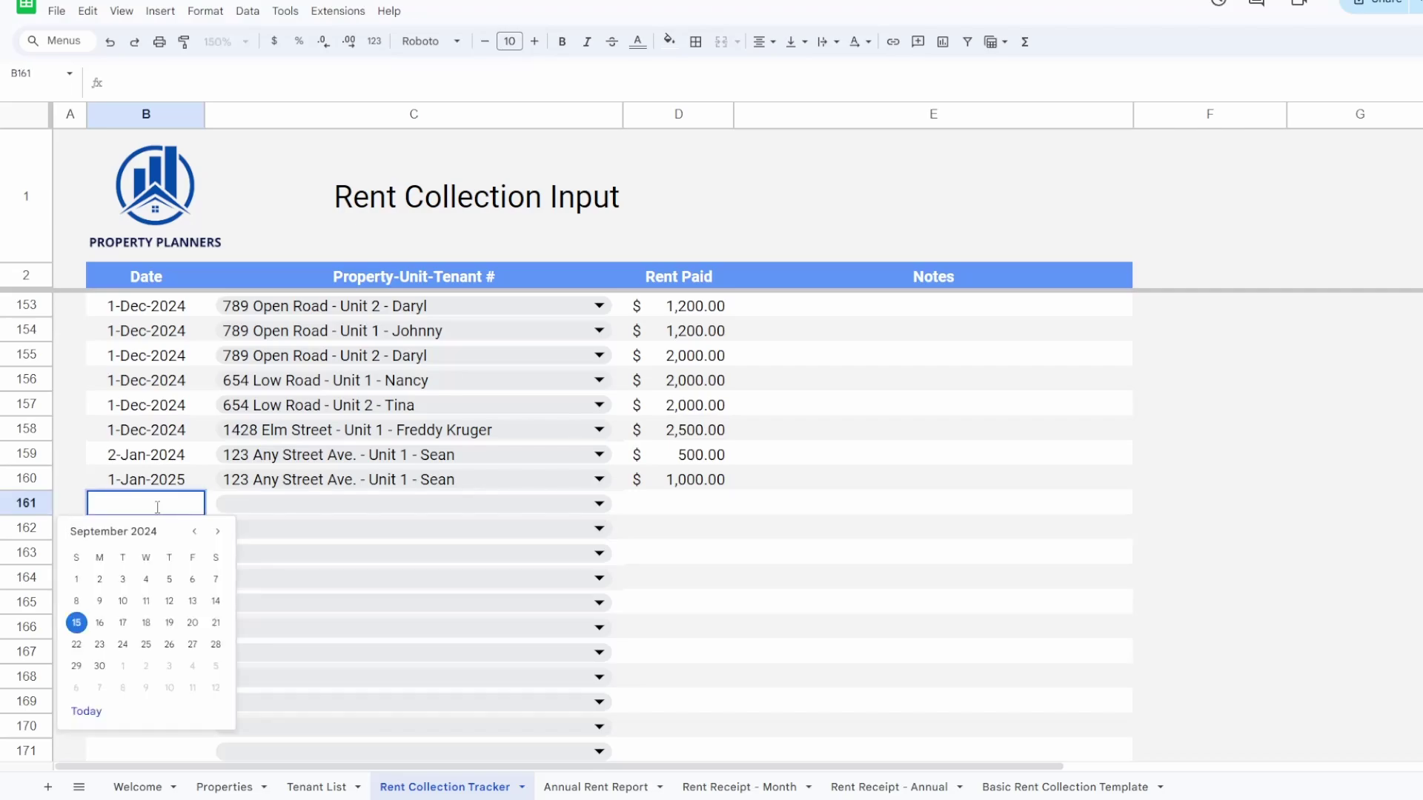
key("Tab")
key("Tab")
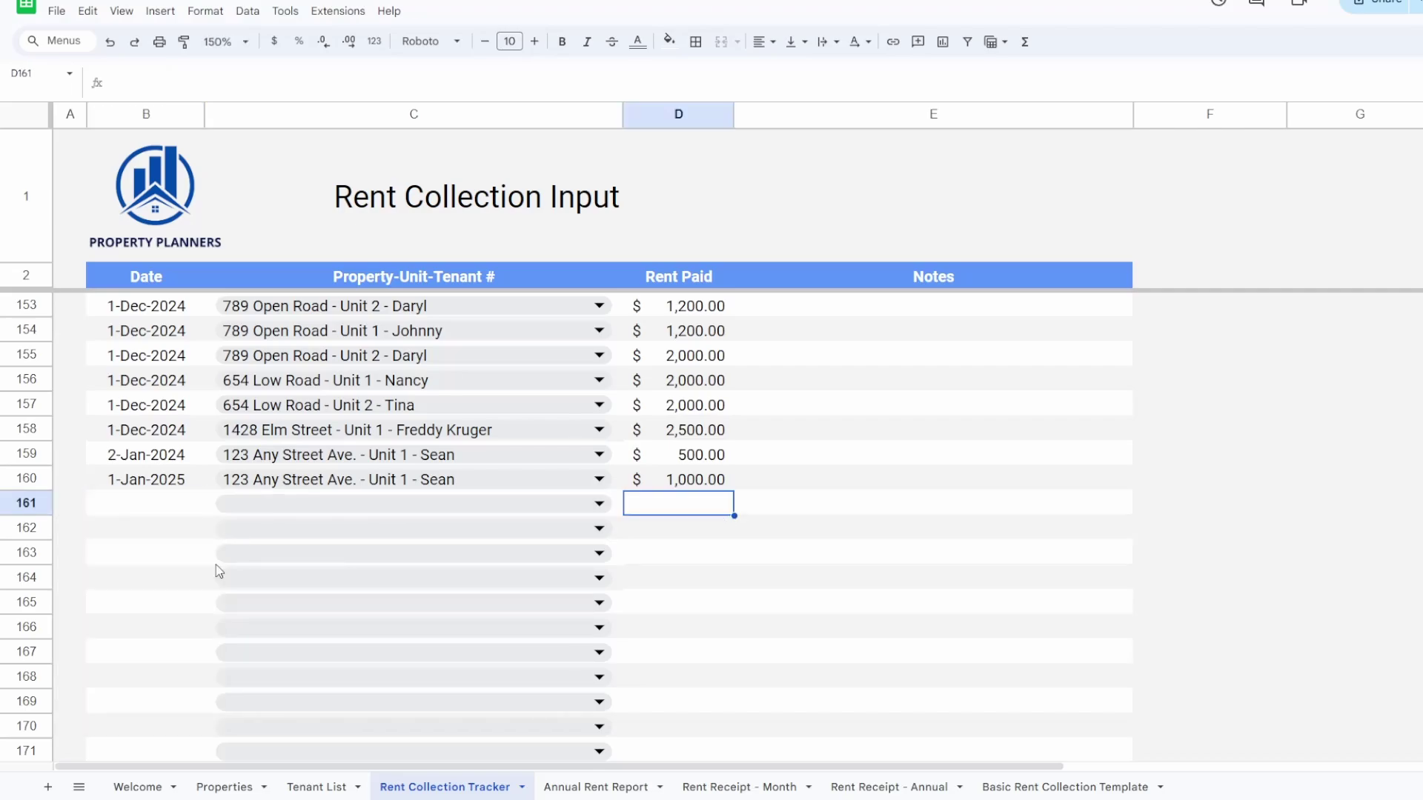
- Start a rent entry in row 161 dated 12-Sep-2024 and select the tenant of the All Road property's Unit 3
double_click(149, 505)
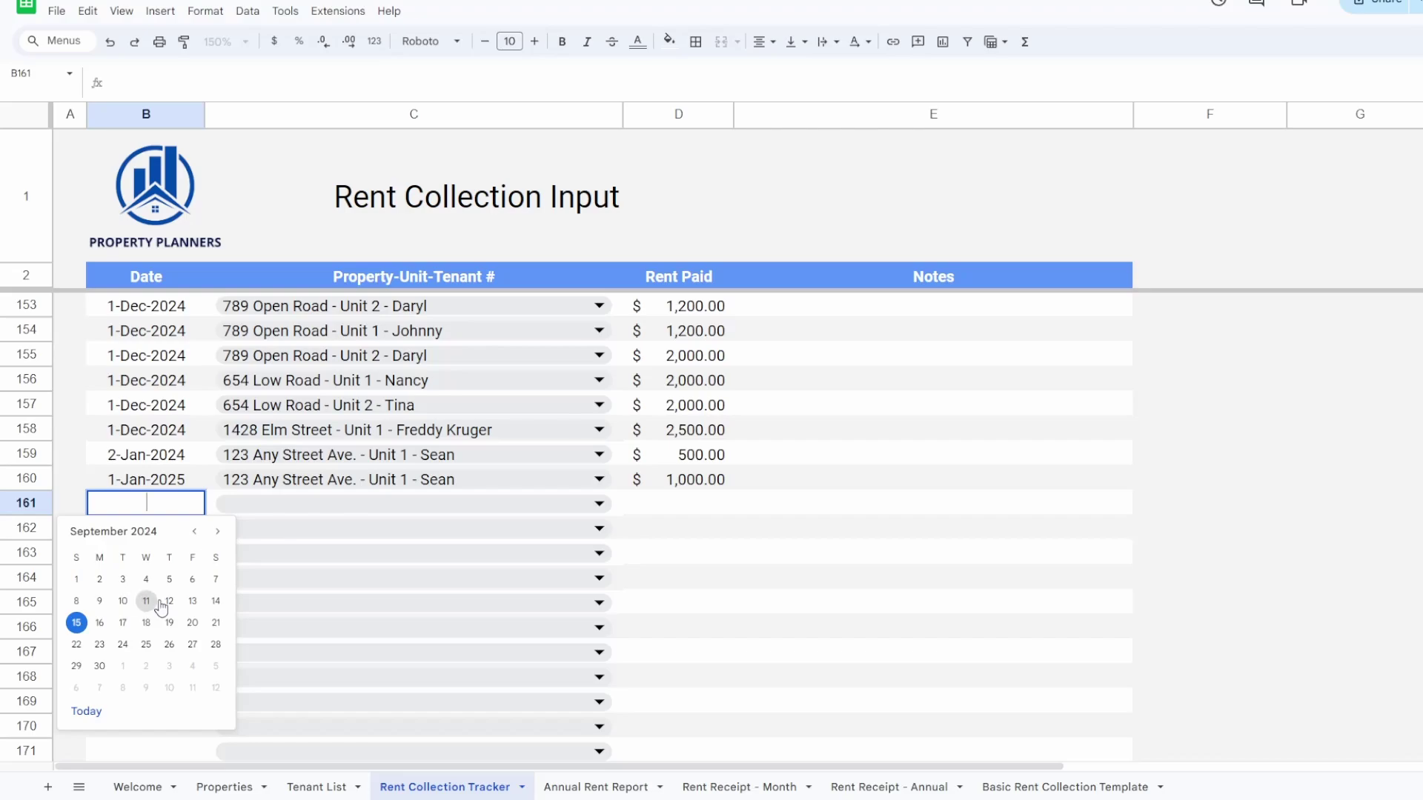
left_click(169, 601)
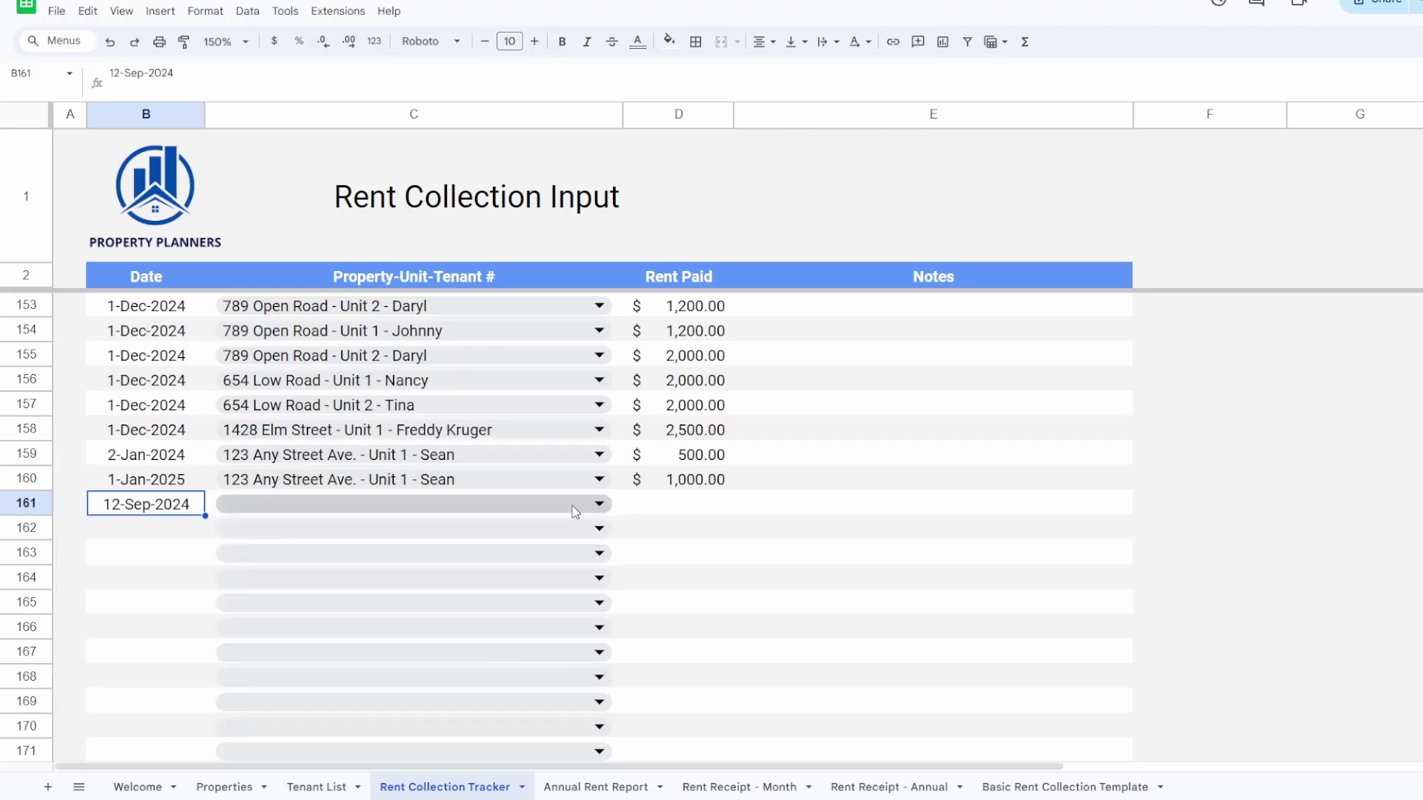
left_click(597, 504)
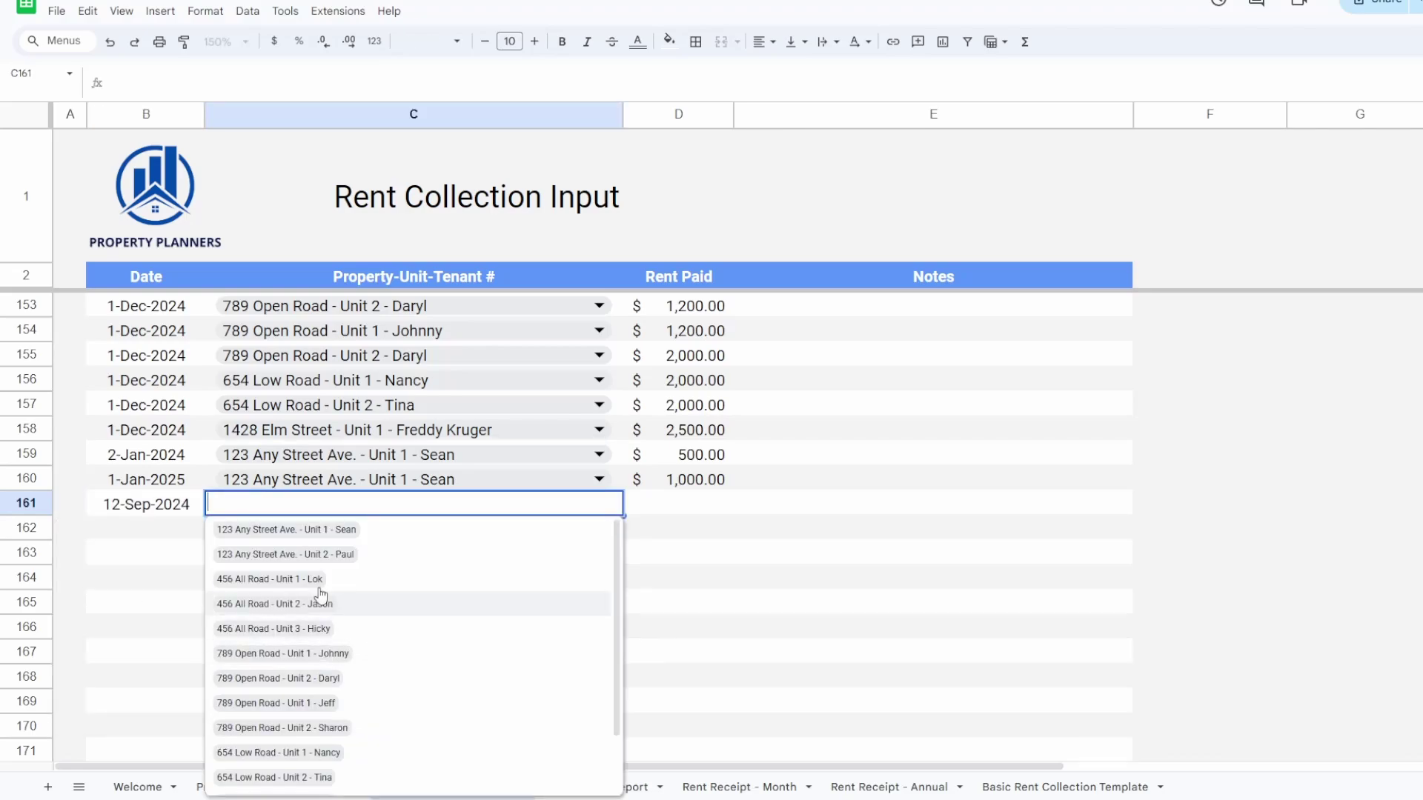
left_click(344, 630)
- Enter 500 as the rent paid in row 161 and add the note "paid early"
left_click(710, 506)
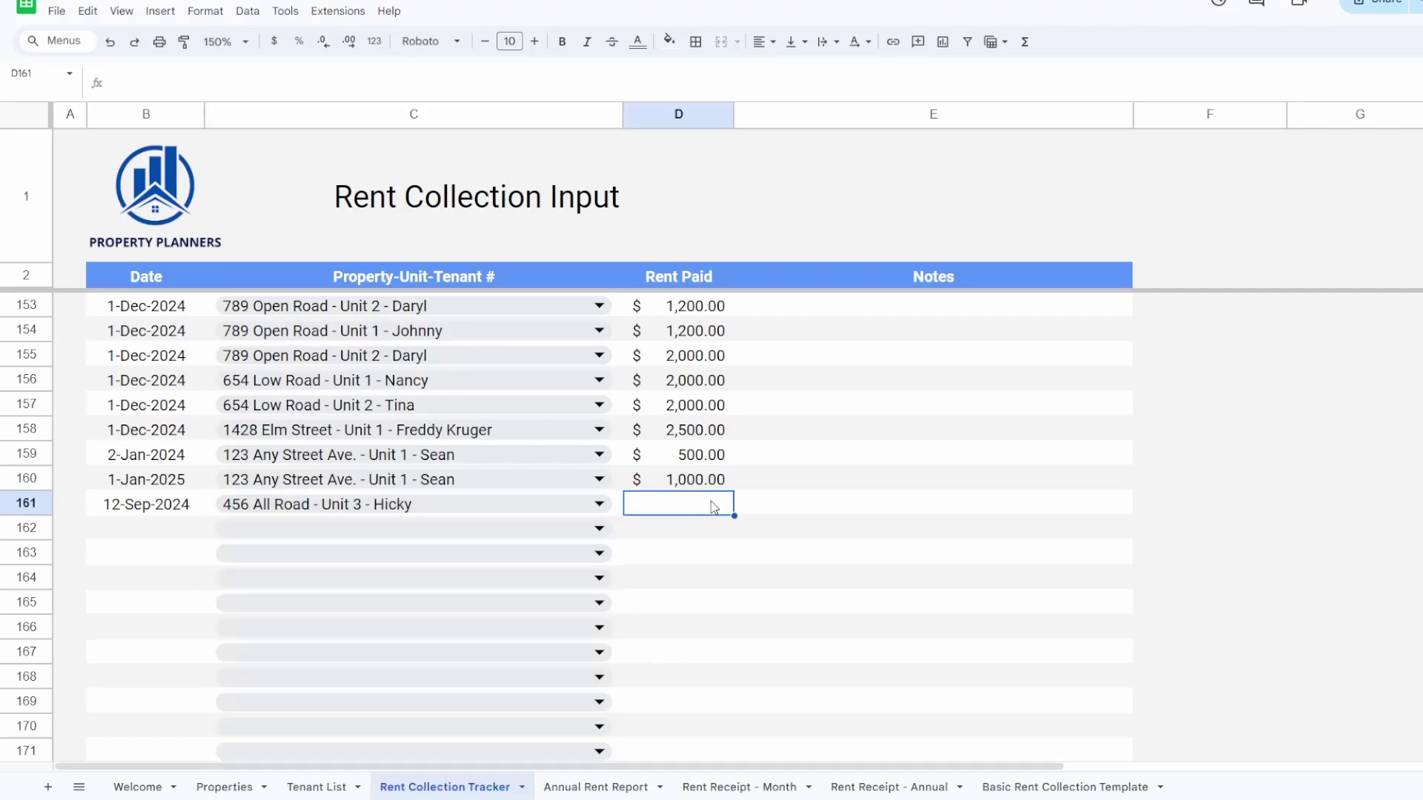
type("5000")
key("BackSpace")
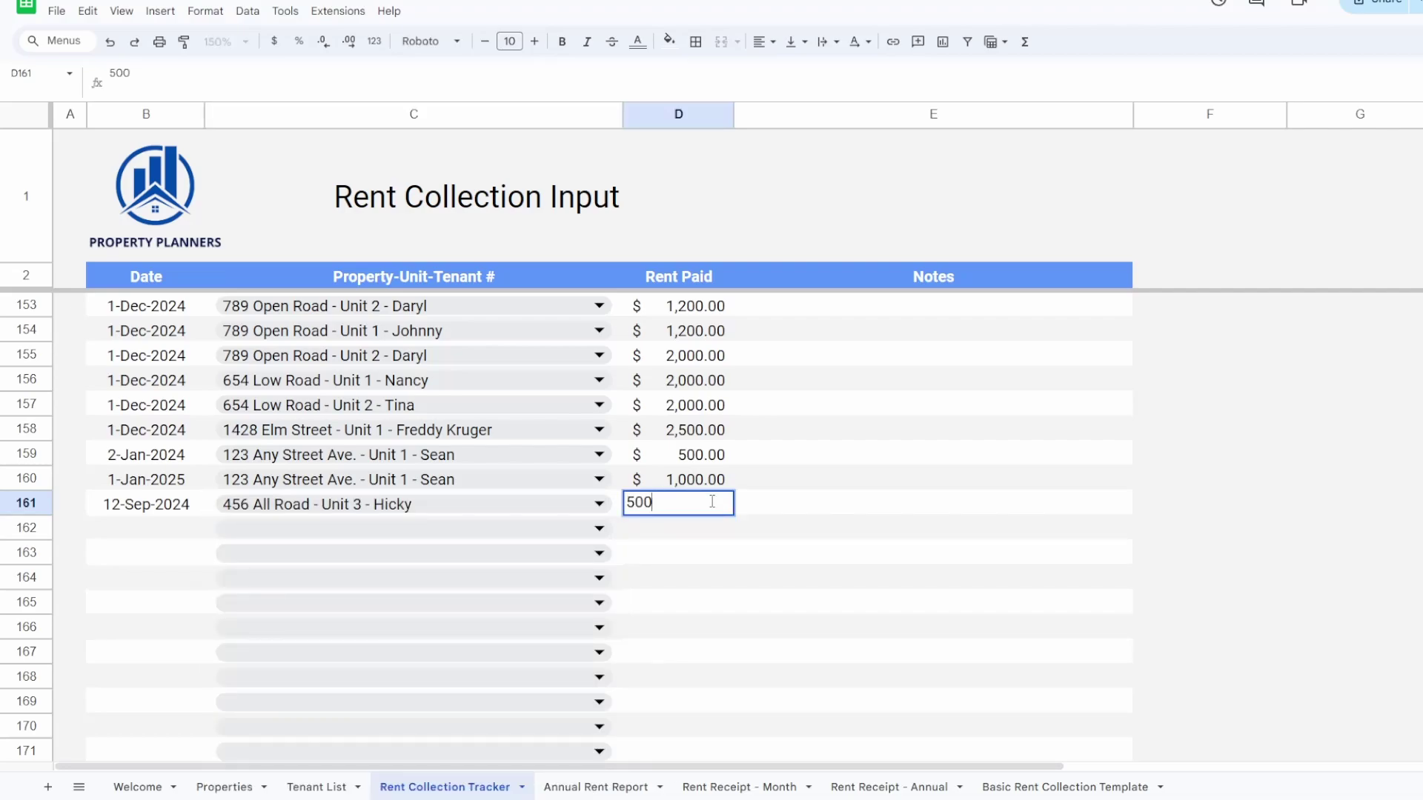
key("Return")
left_click(857, 523)
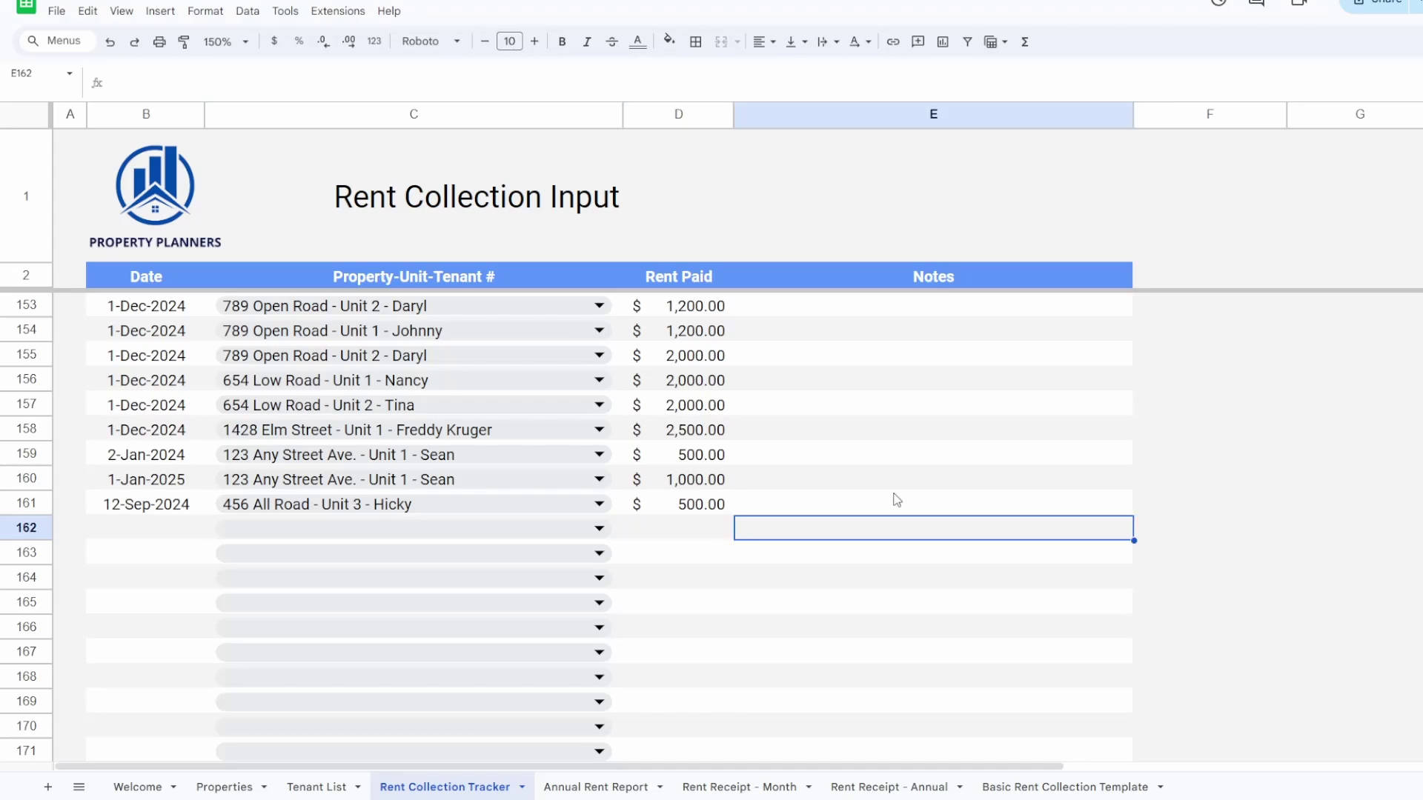
left_click(893, 492)
type("pai")
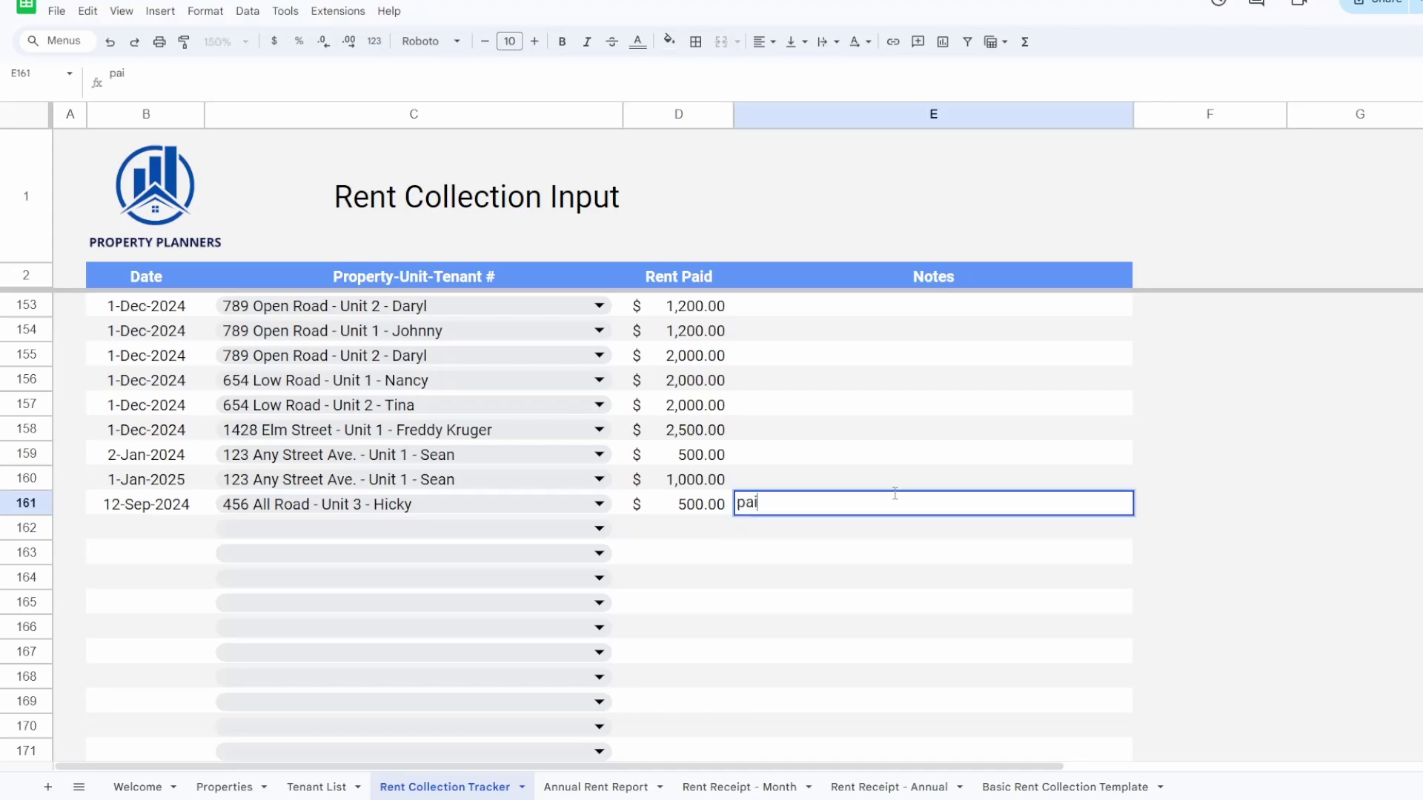
type("d early")
key("Return")
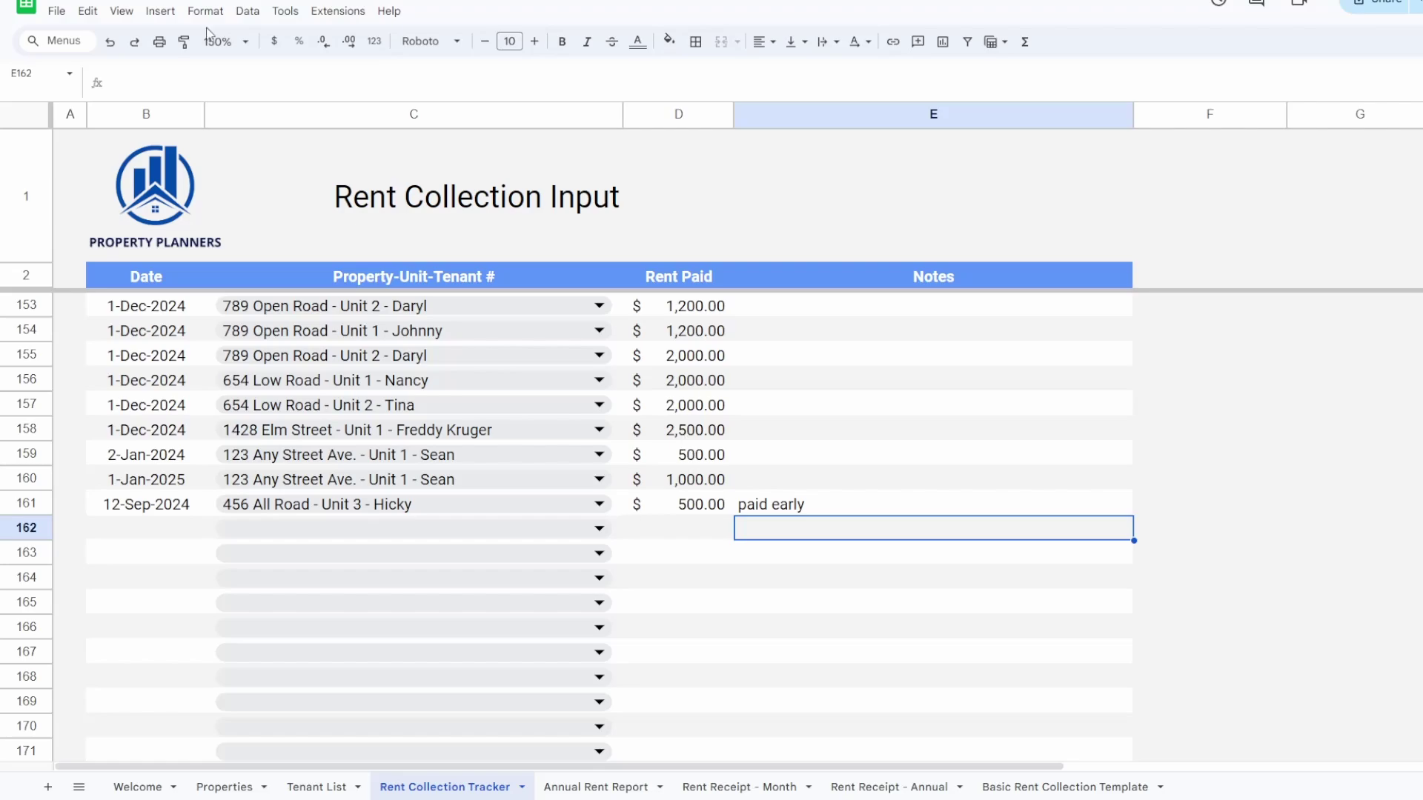
- Apply the saved Property-Unit view to the tracker and review the rent entries grouped by property and unit
left_click(245, 19)
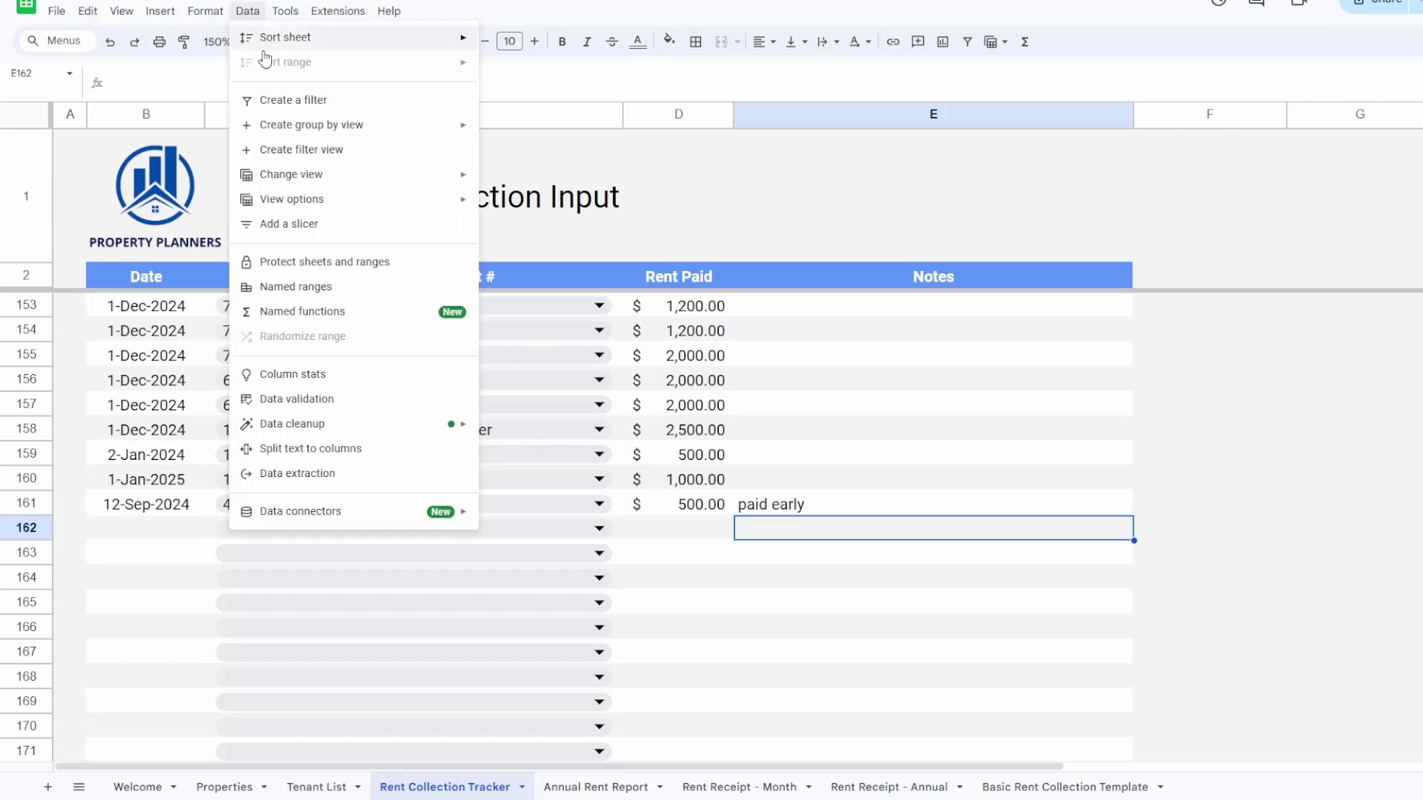
mouse_move(287, 185)
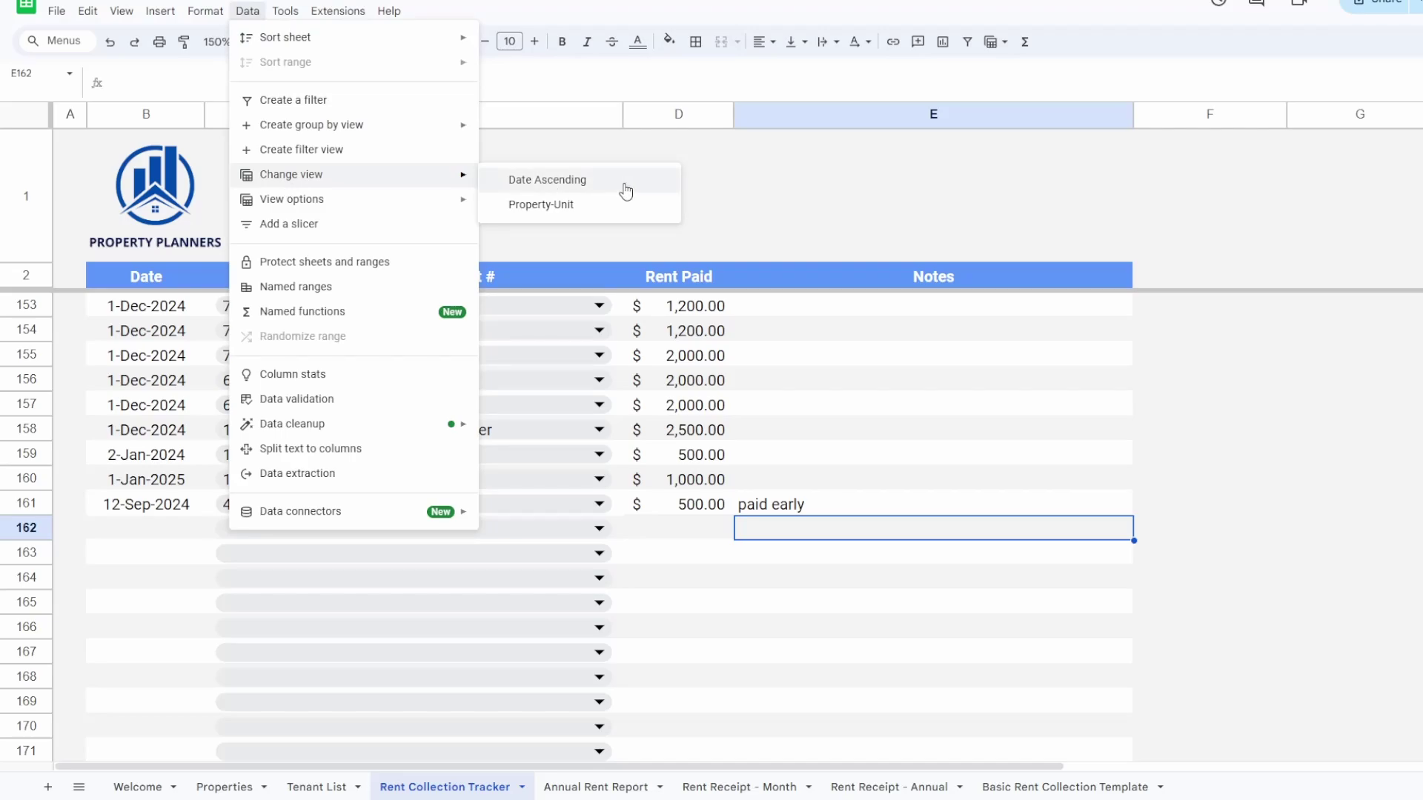
left_click(602, 204)
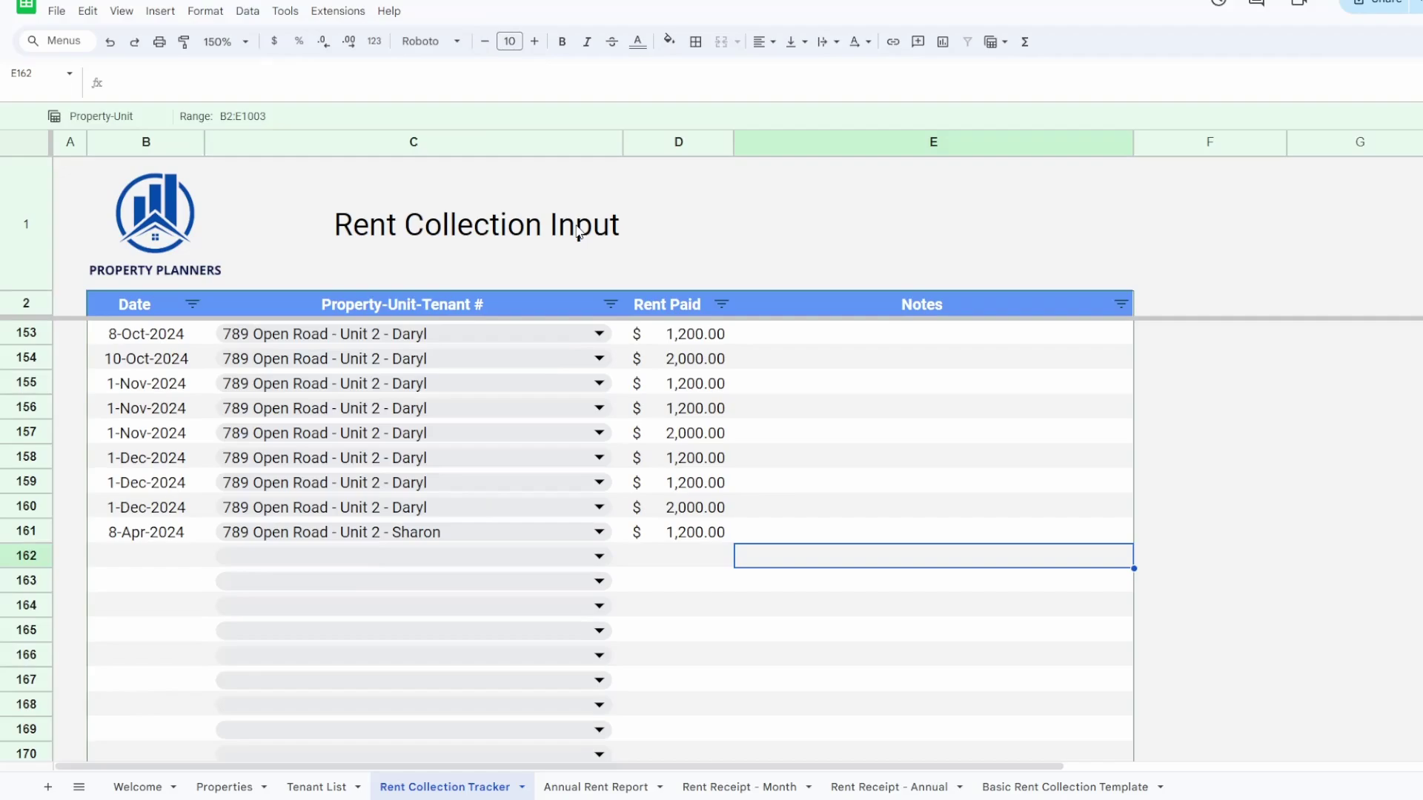
scroll(579, 233, "up", 20)
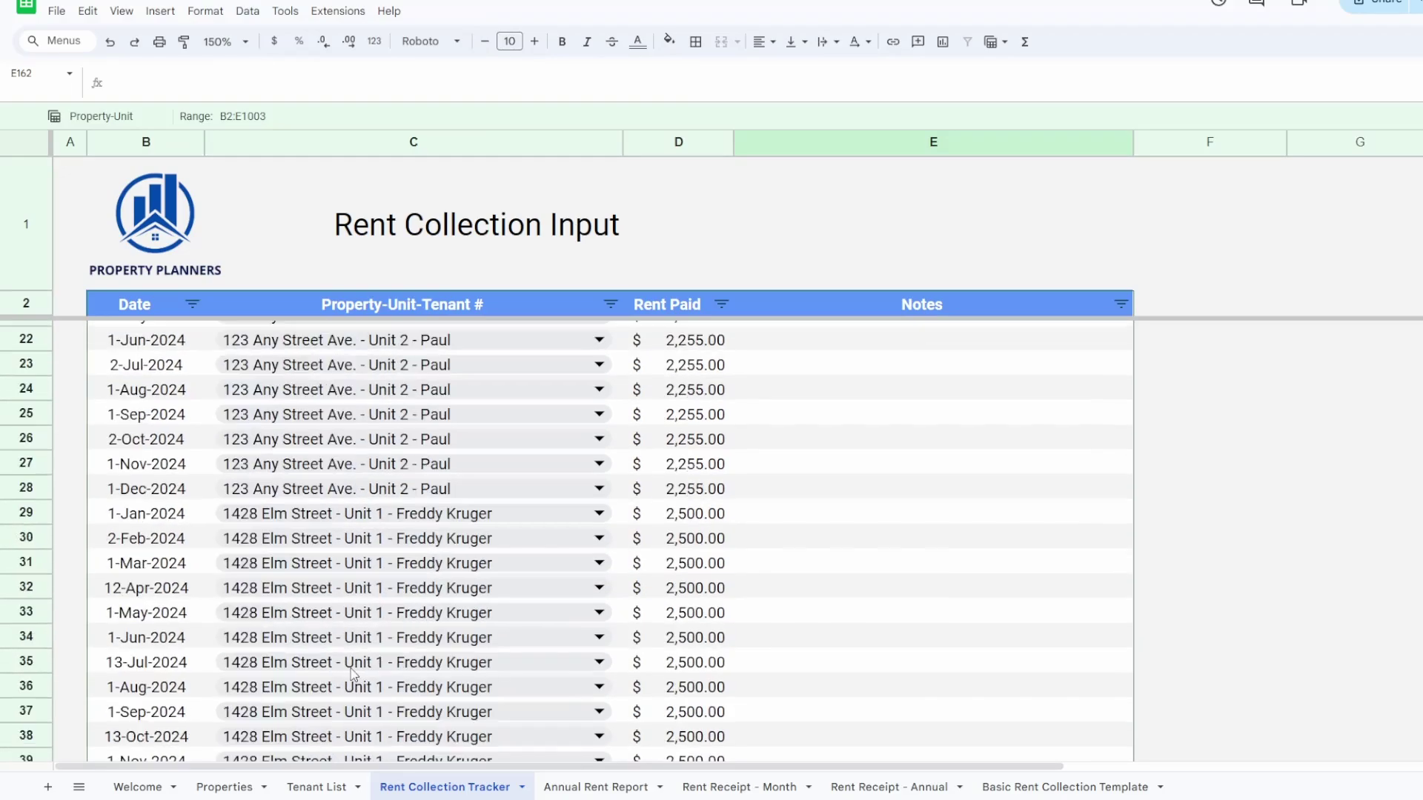
scroll(352, 675, "up", 6)
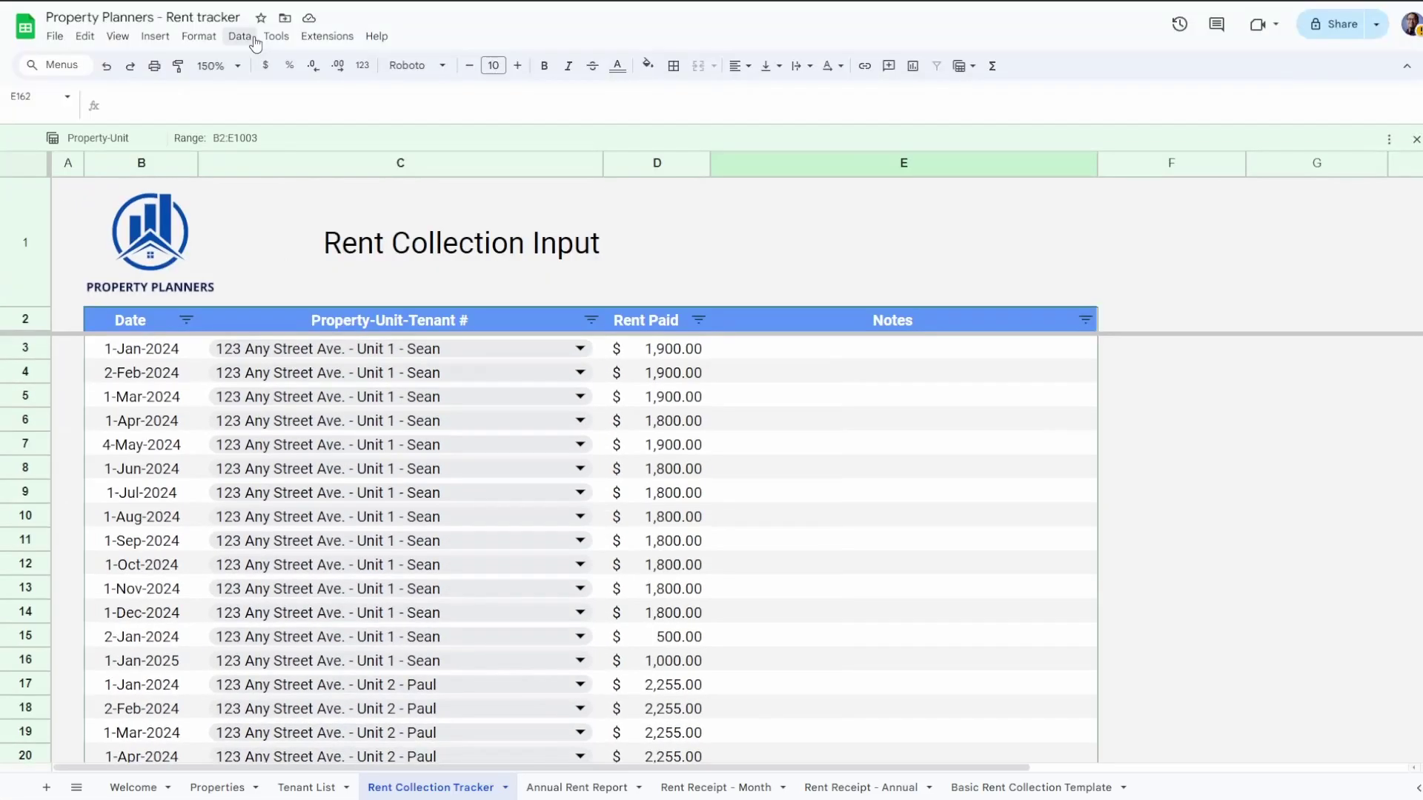
- Exit the Property-Unit view of the rent tracker
left_click(239, 35)
mouse_move(256, 195)
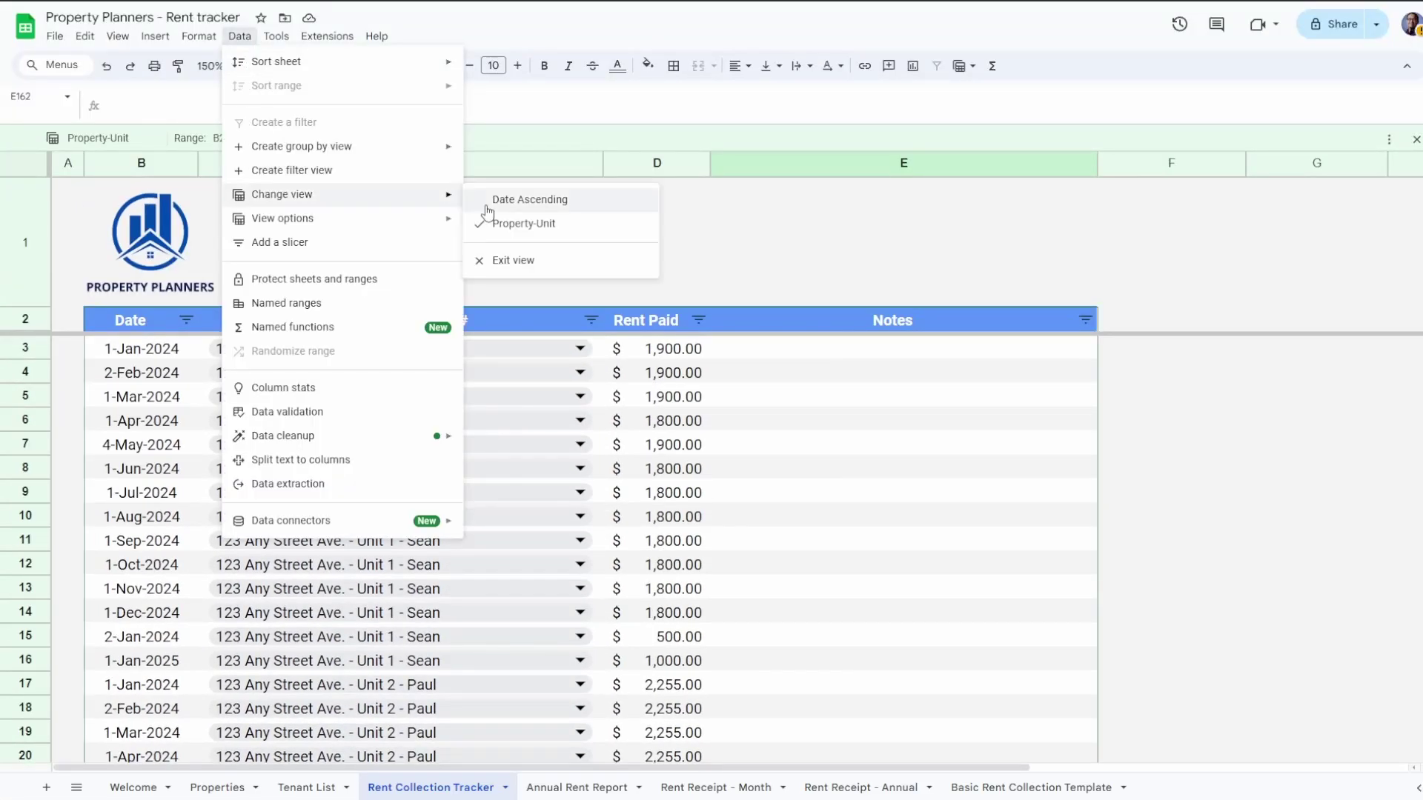
left_click(512, 262)
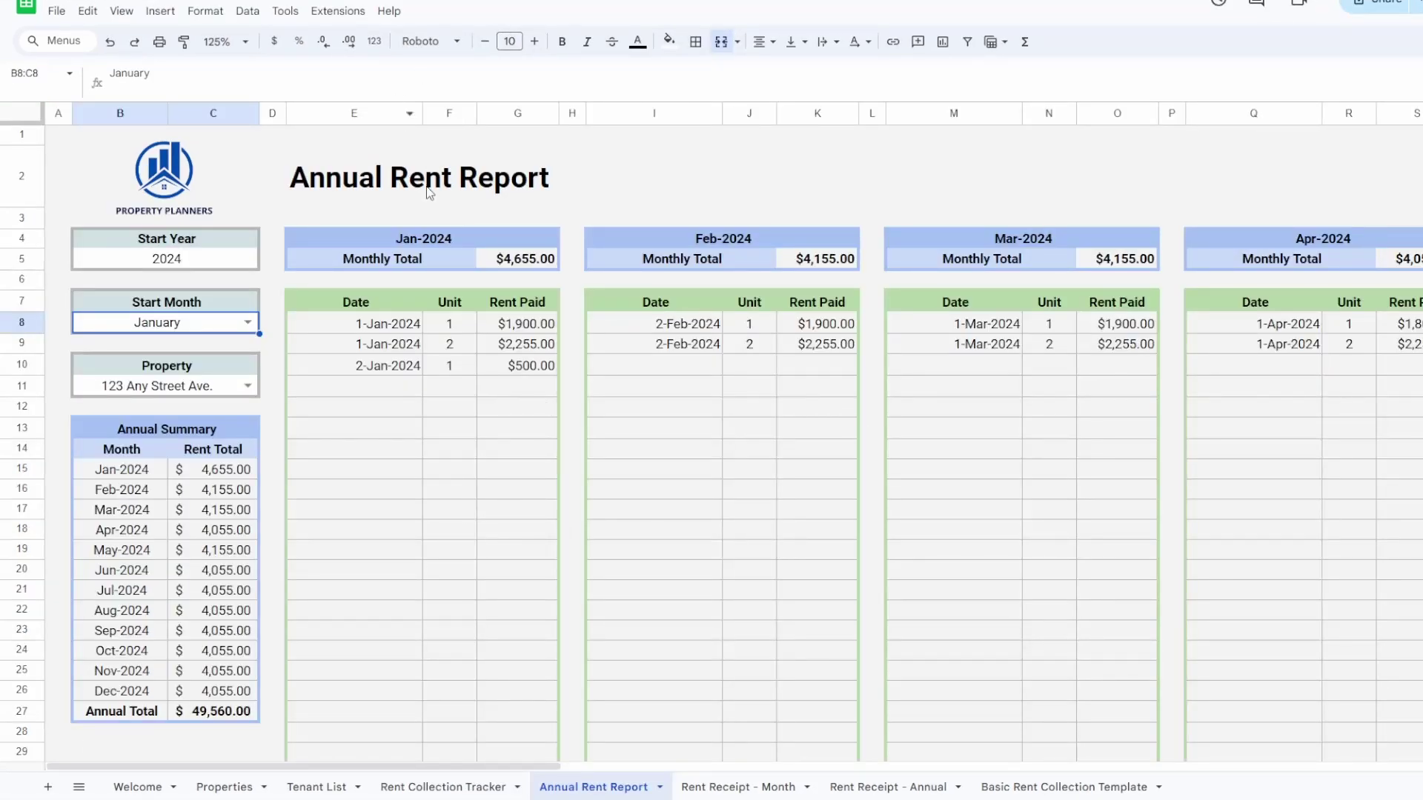
- On the Annual Rent Report sheet, filter by the All Road property, then by the Open Road property, and view its monthly rents
left_click(256, 387)
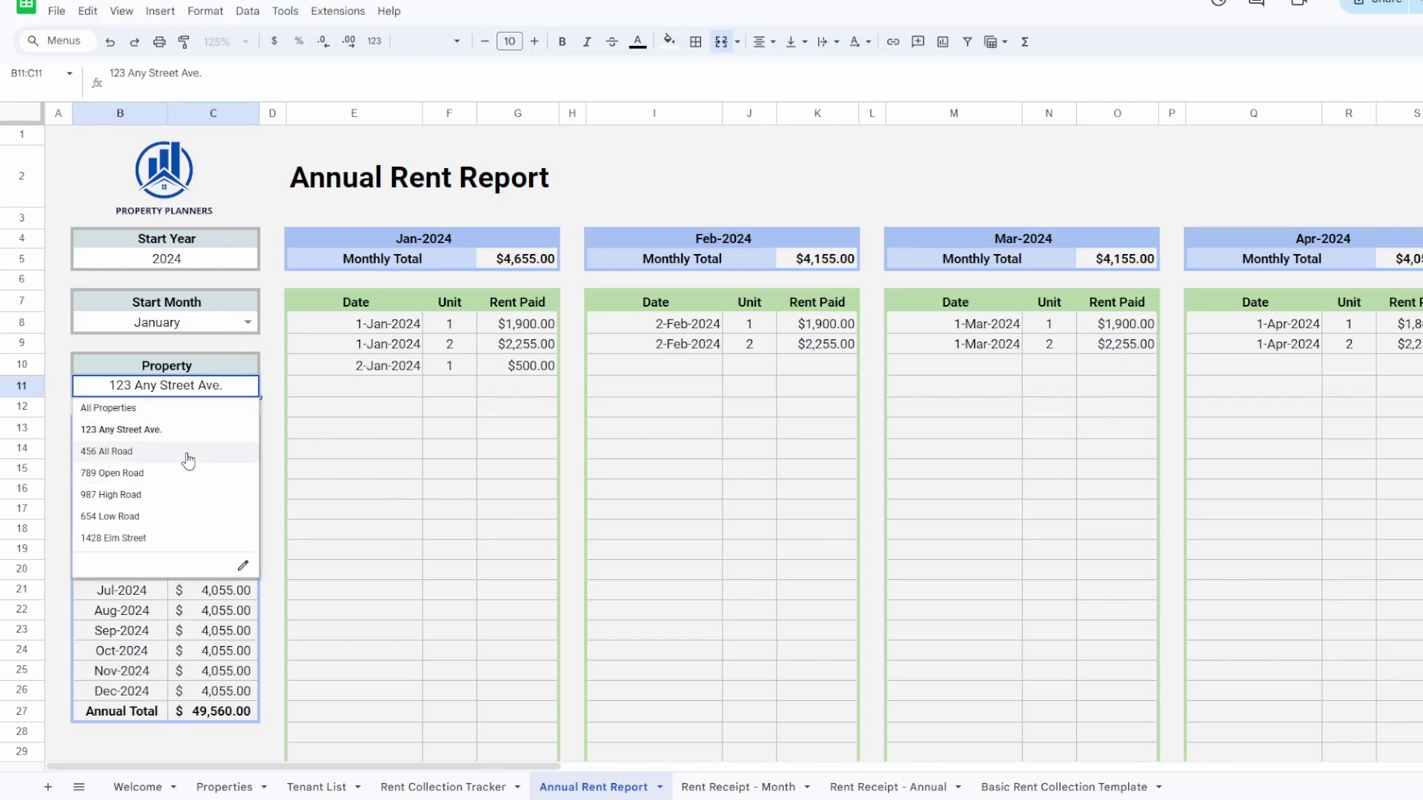
left_click(187, 449)
left_click(247, 386)
left_click(189, 469)
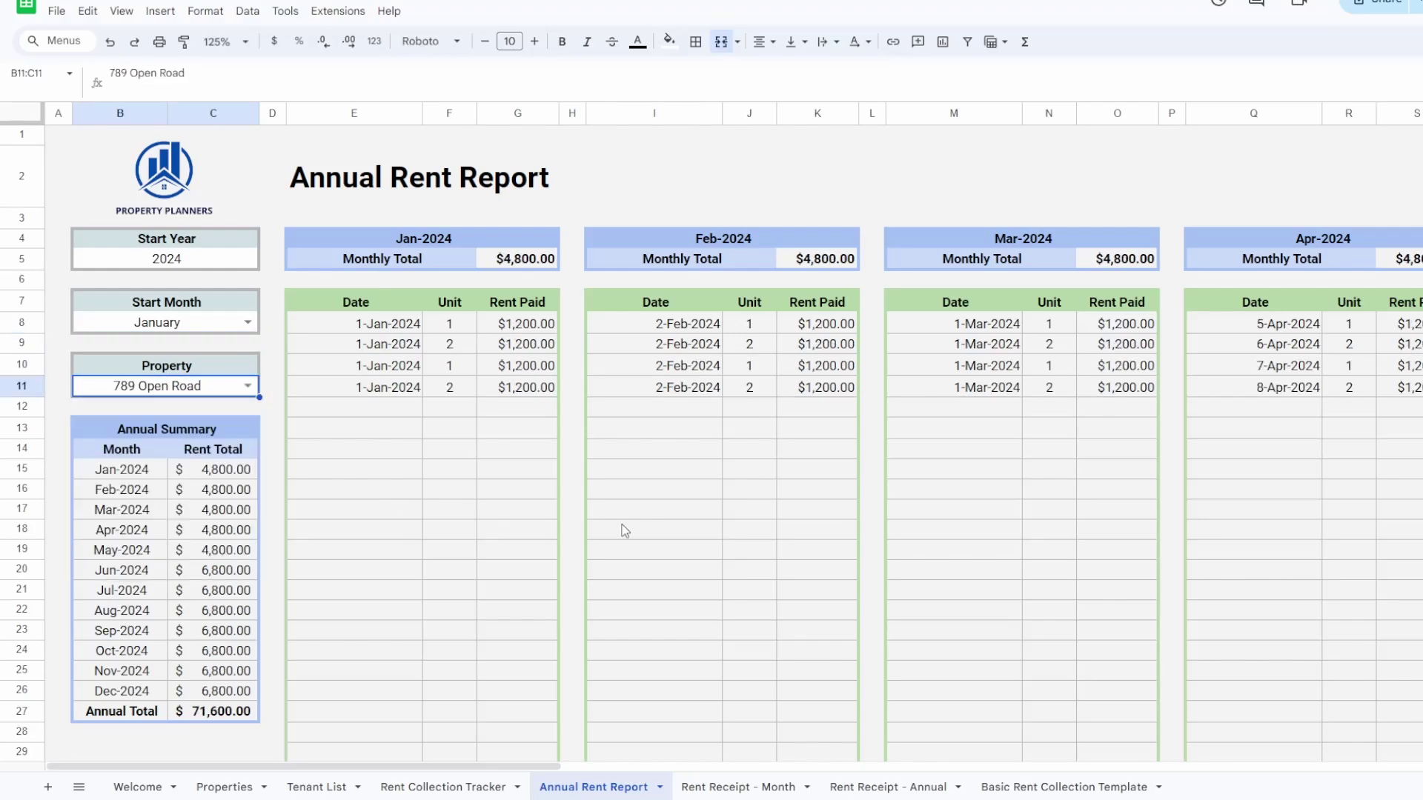
left_click_drag(533, 765, 413, 711)
- Set the annual rent report's start month to March and its property filter to All Properties
left_click(252, 325)
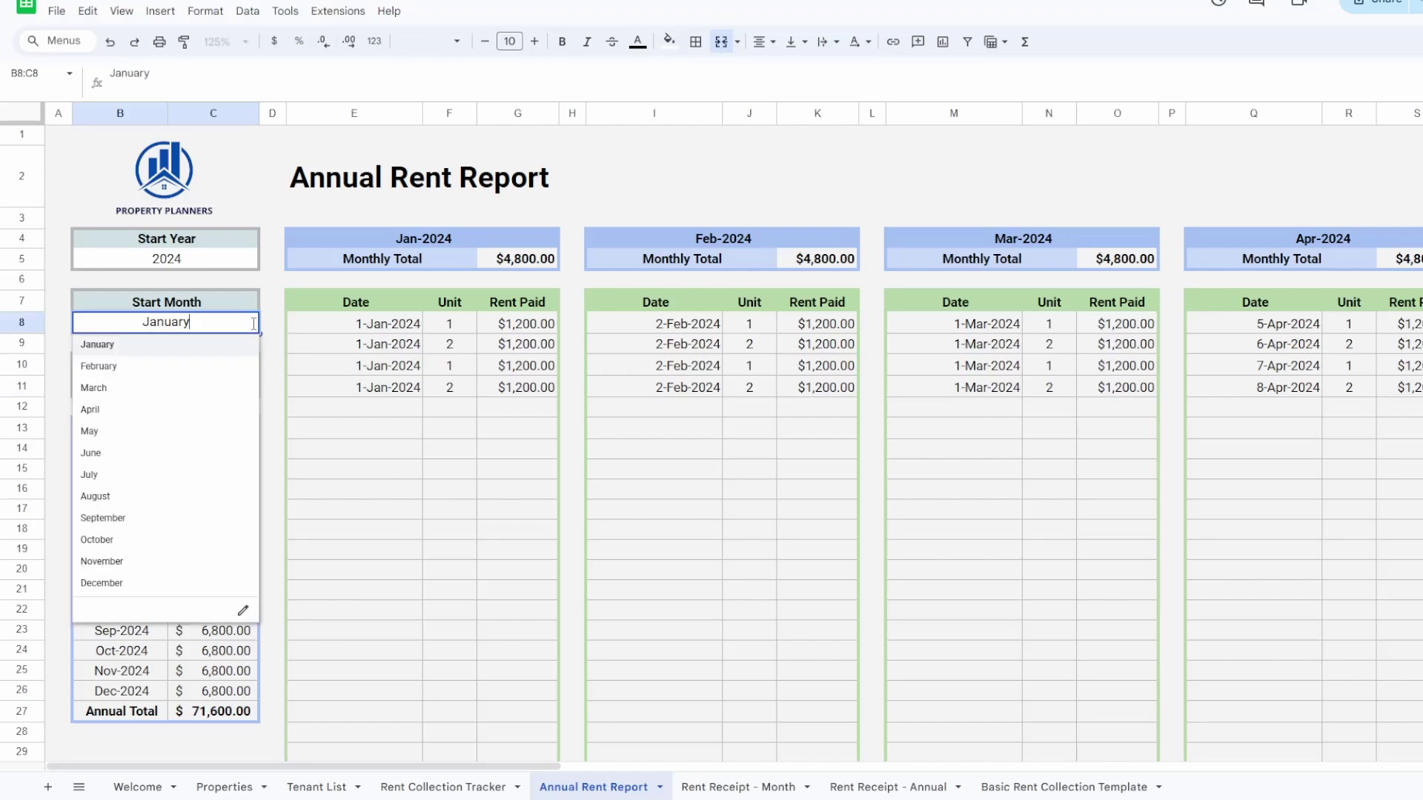
left_click(145, 388)
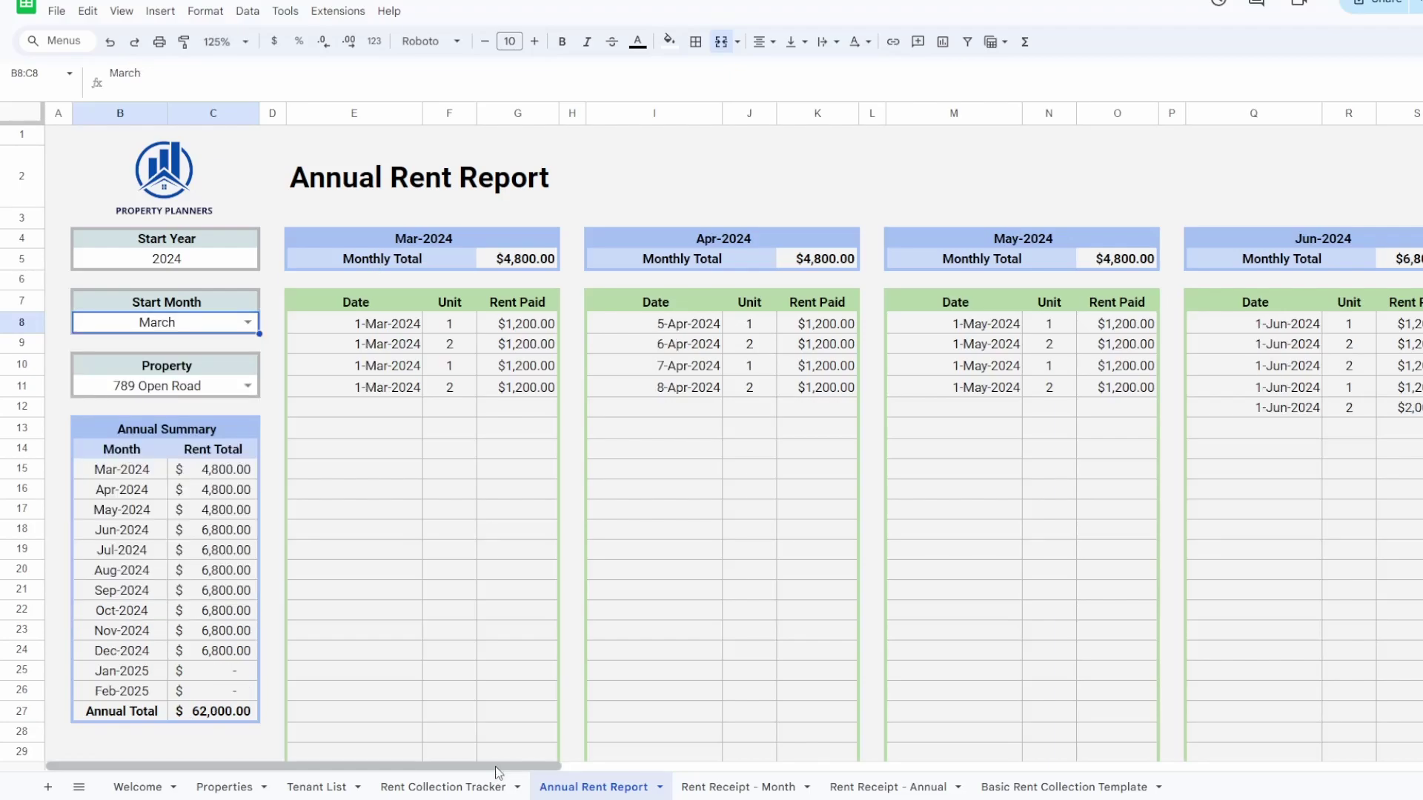
left_click_drag(498, 768, 363, 741)
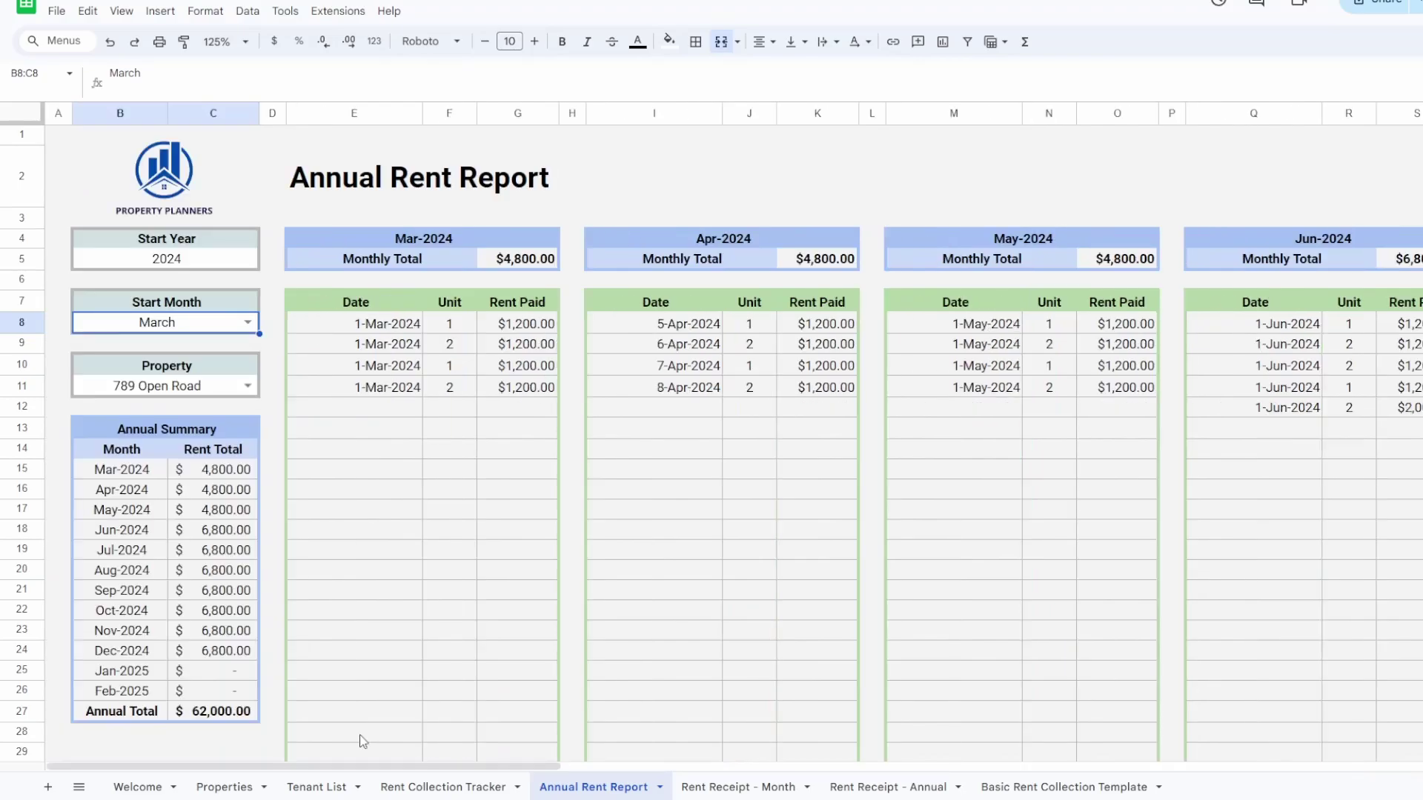
double_click(251, 386)
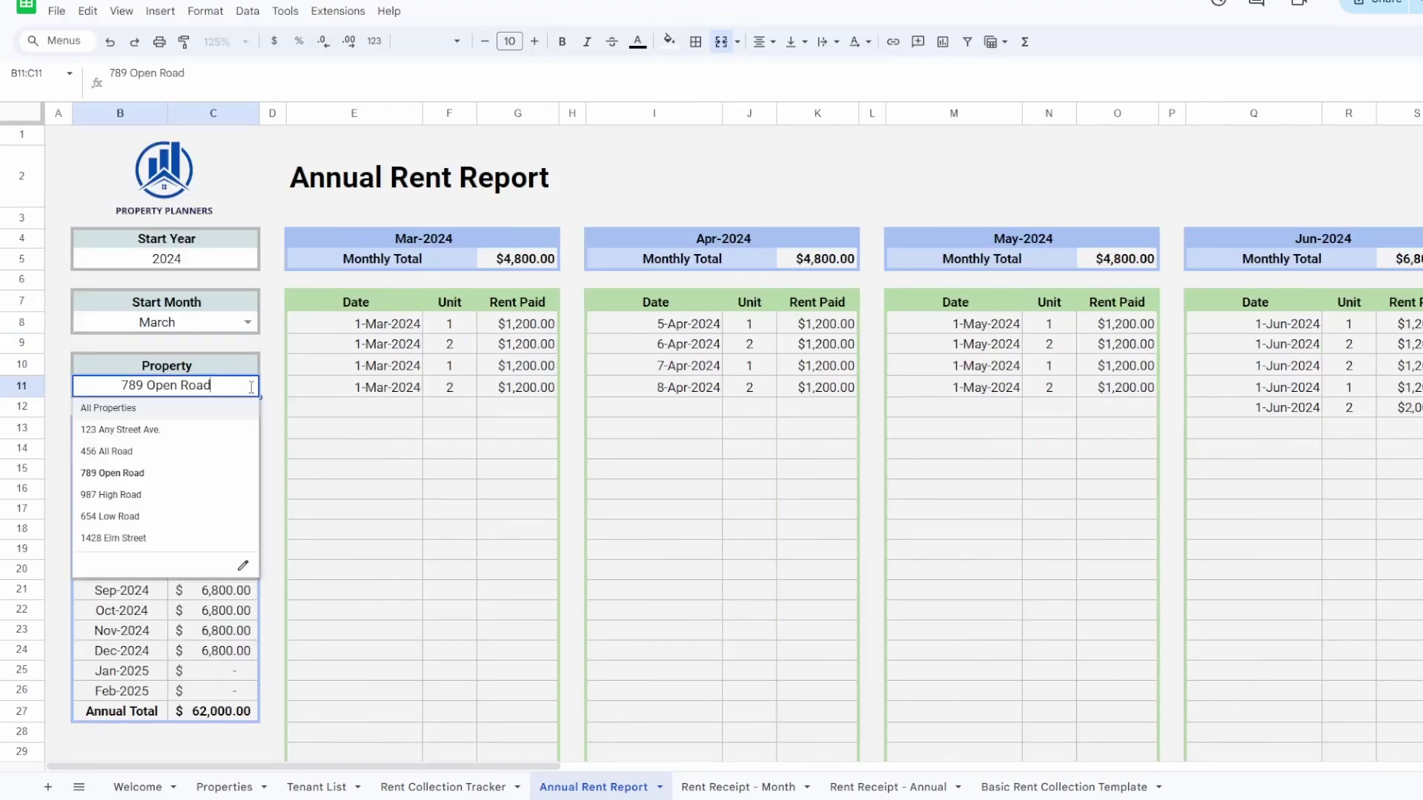
left_click(185, 412)
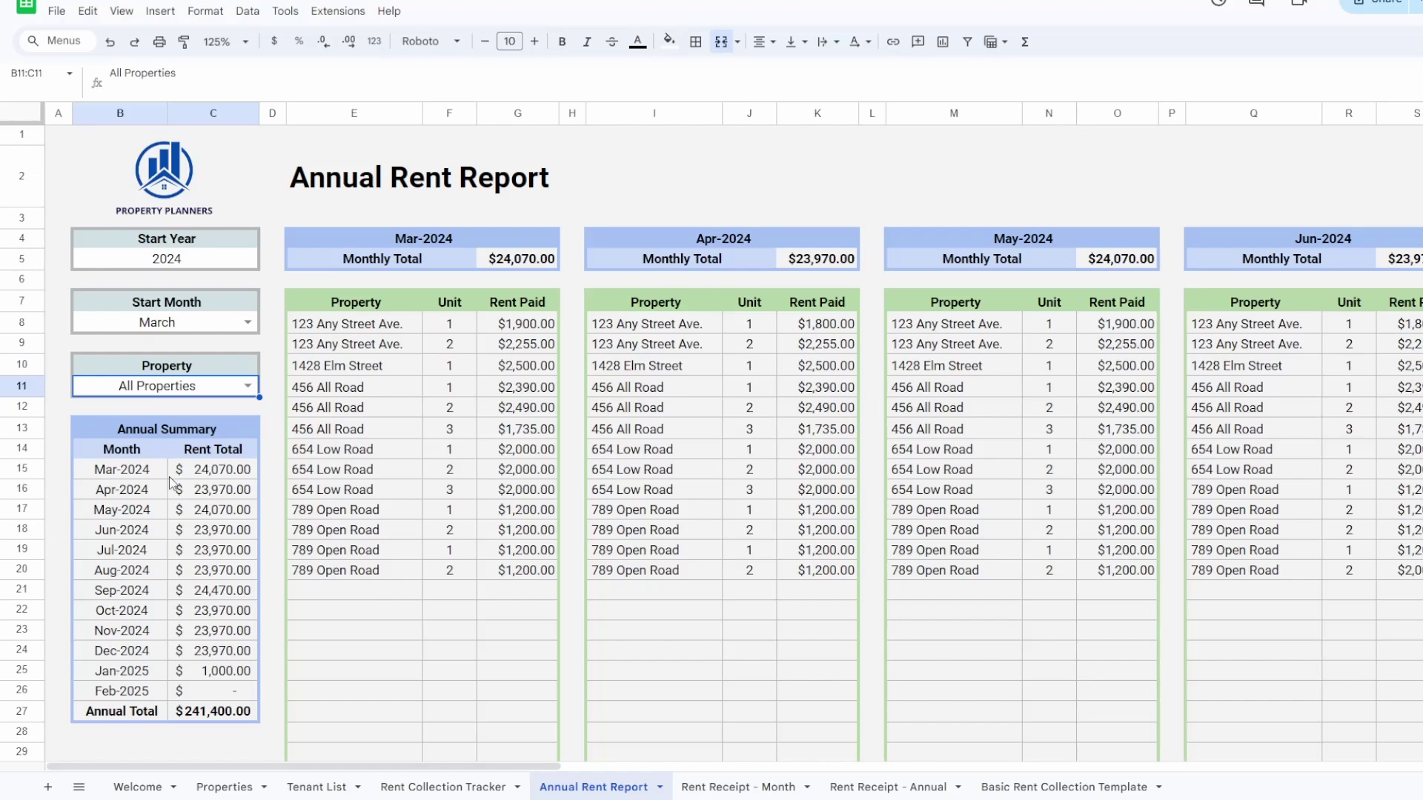
- Look over the monthly and annual rent receipt sheets and return to Rent Receipt - Month
key("ctrl+Page_Down")
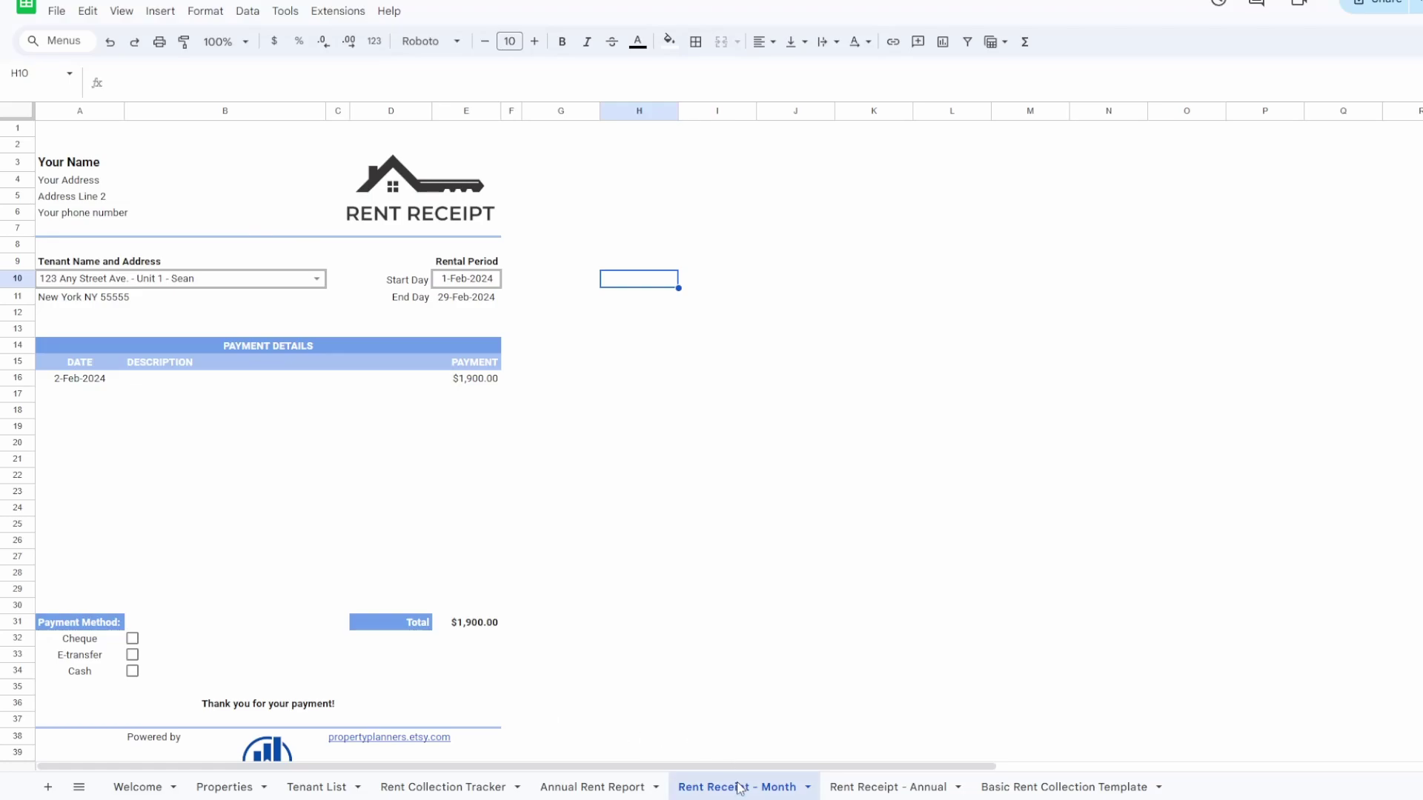
left_click(907, 791)
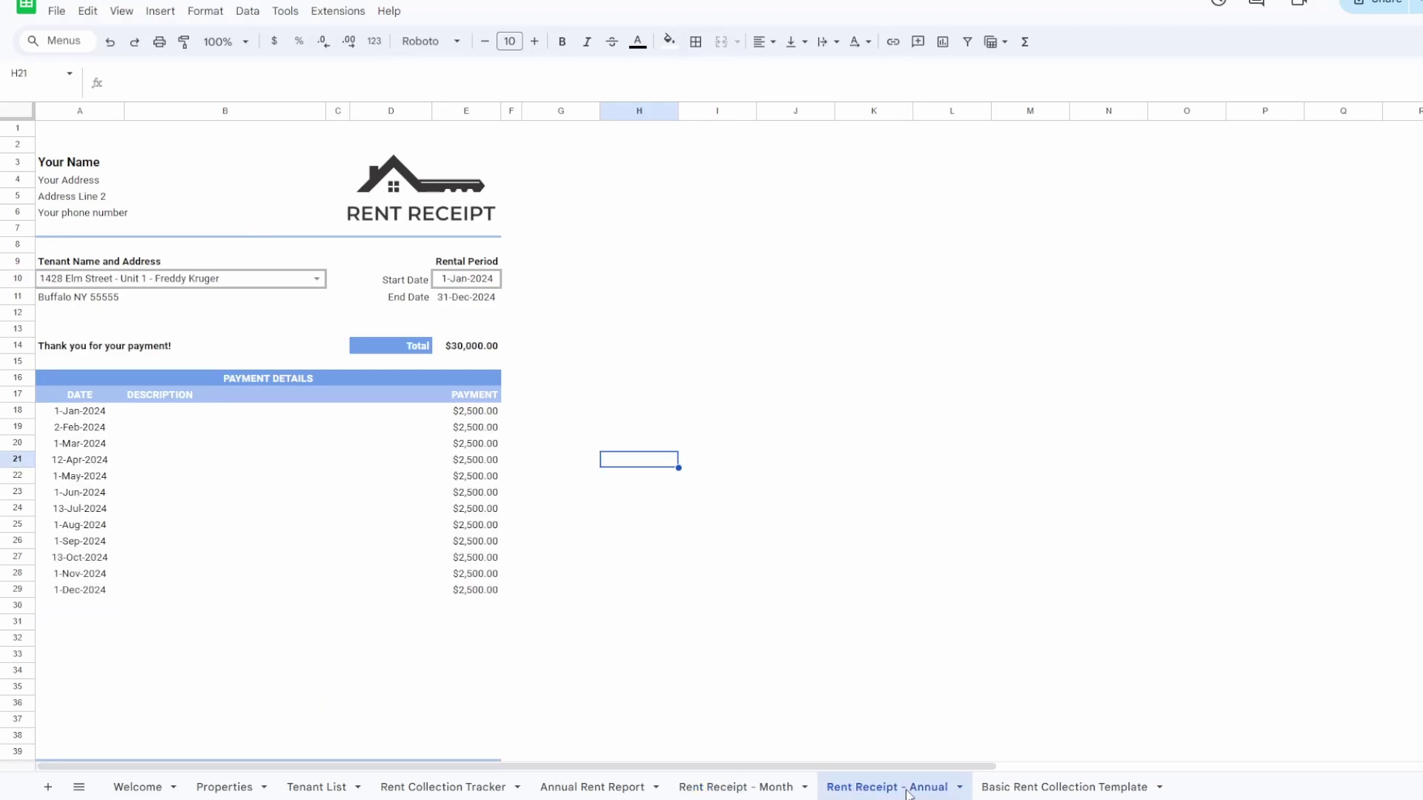
left_click(752, 791)
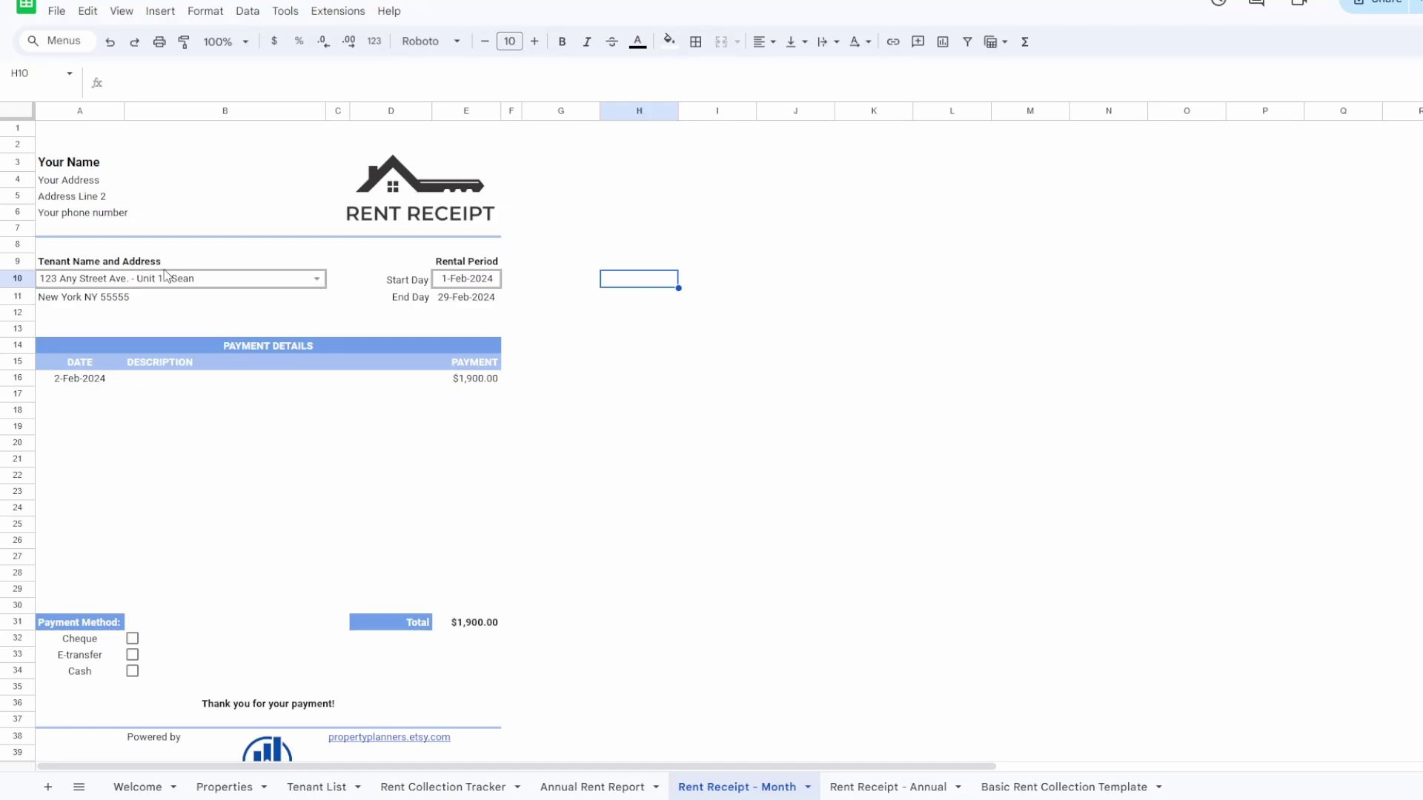
- On the Rent Receipt - Month sheet, select the All Road Unit 2 tenant for the receipt
left_click(316, 279)
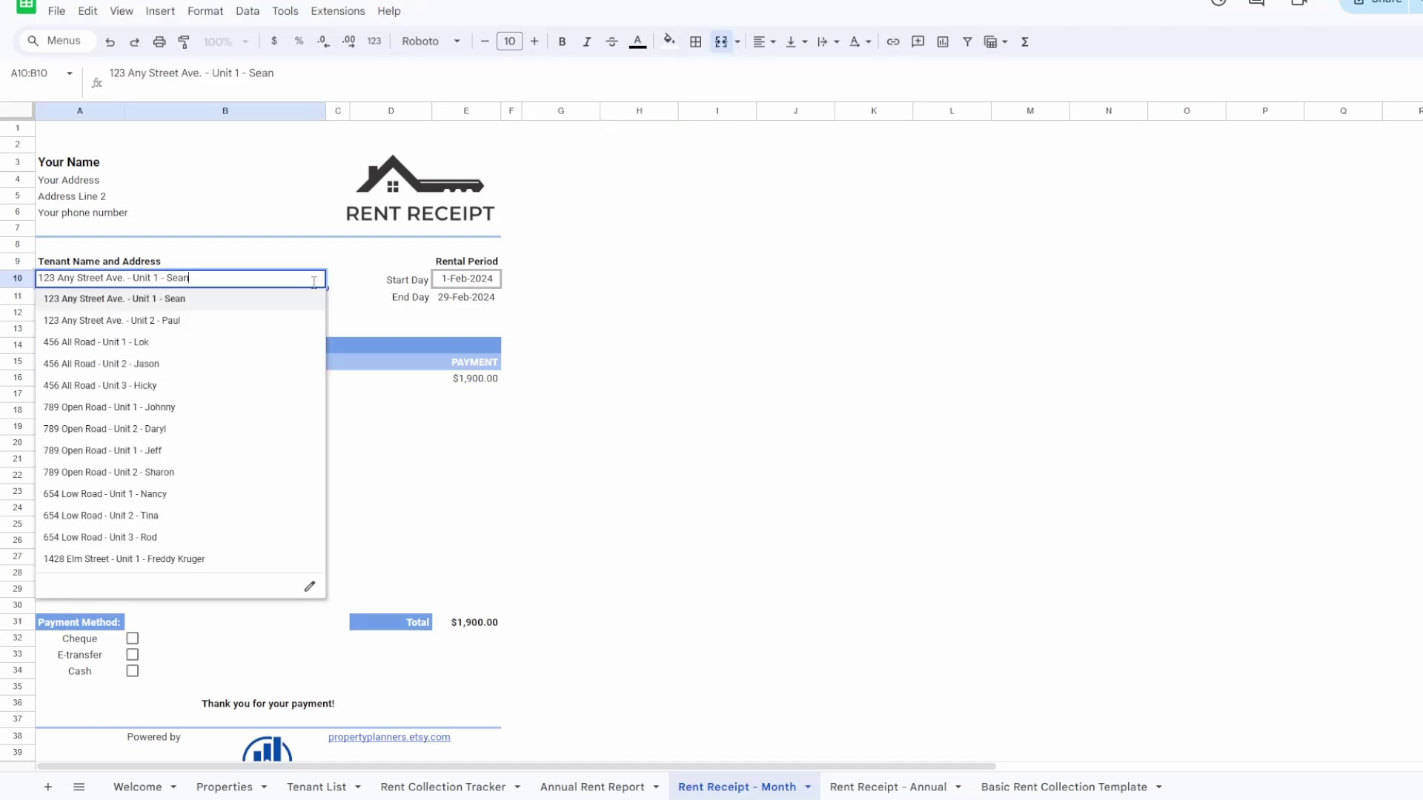
left_click(158, 365)
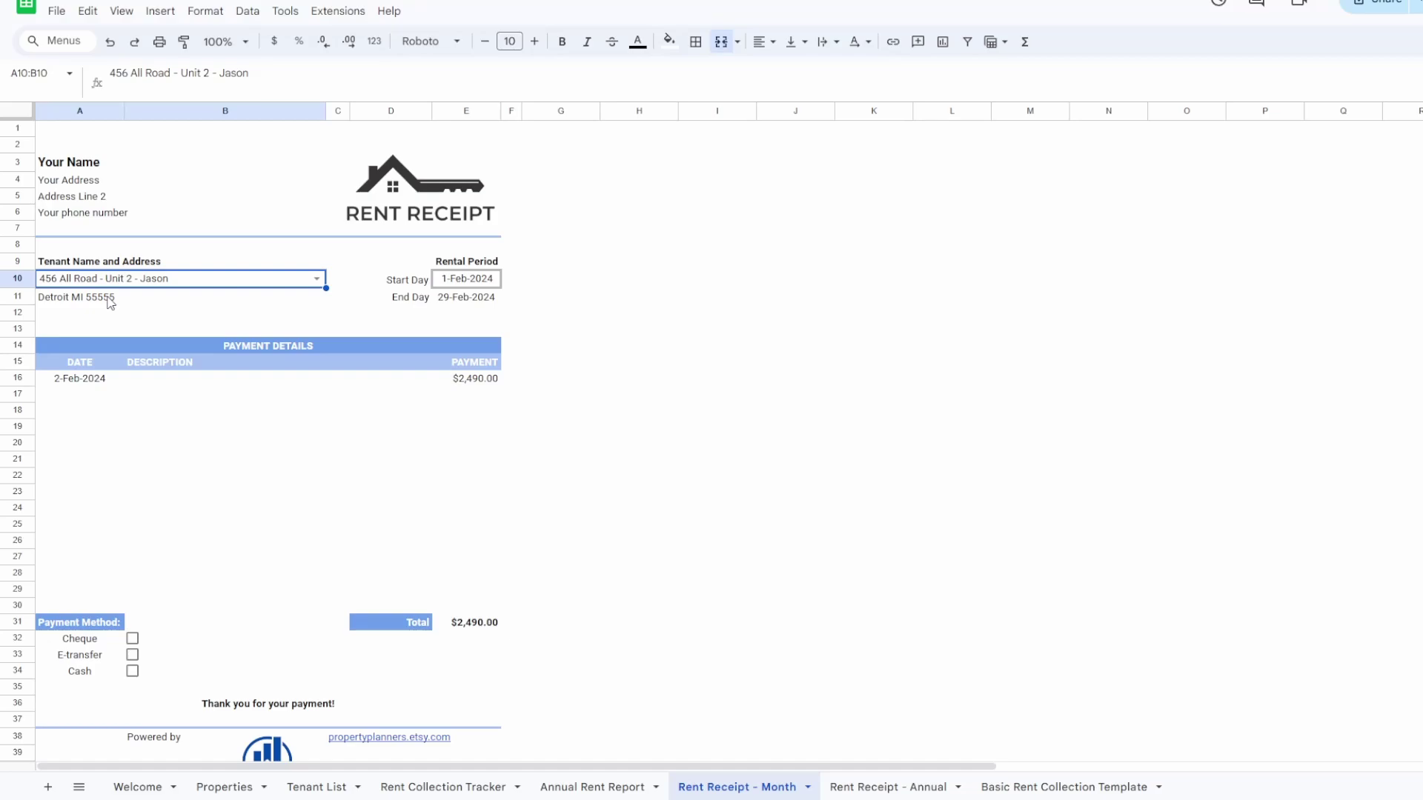
- Try 15-Feb-2024 as the monthly receipt's rental start day, and undo the change
double_click(466, 277)
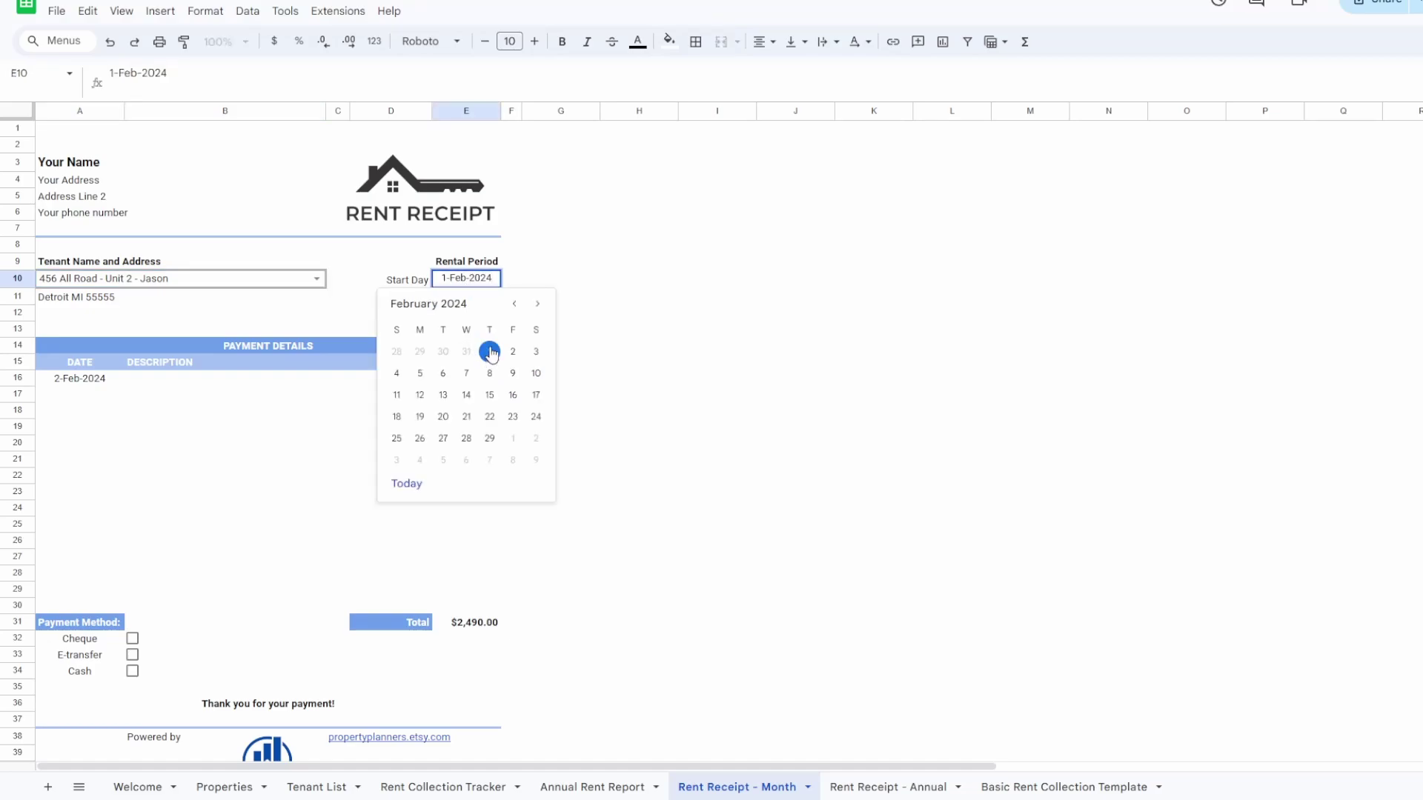
left_click(634, 332)
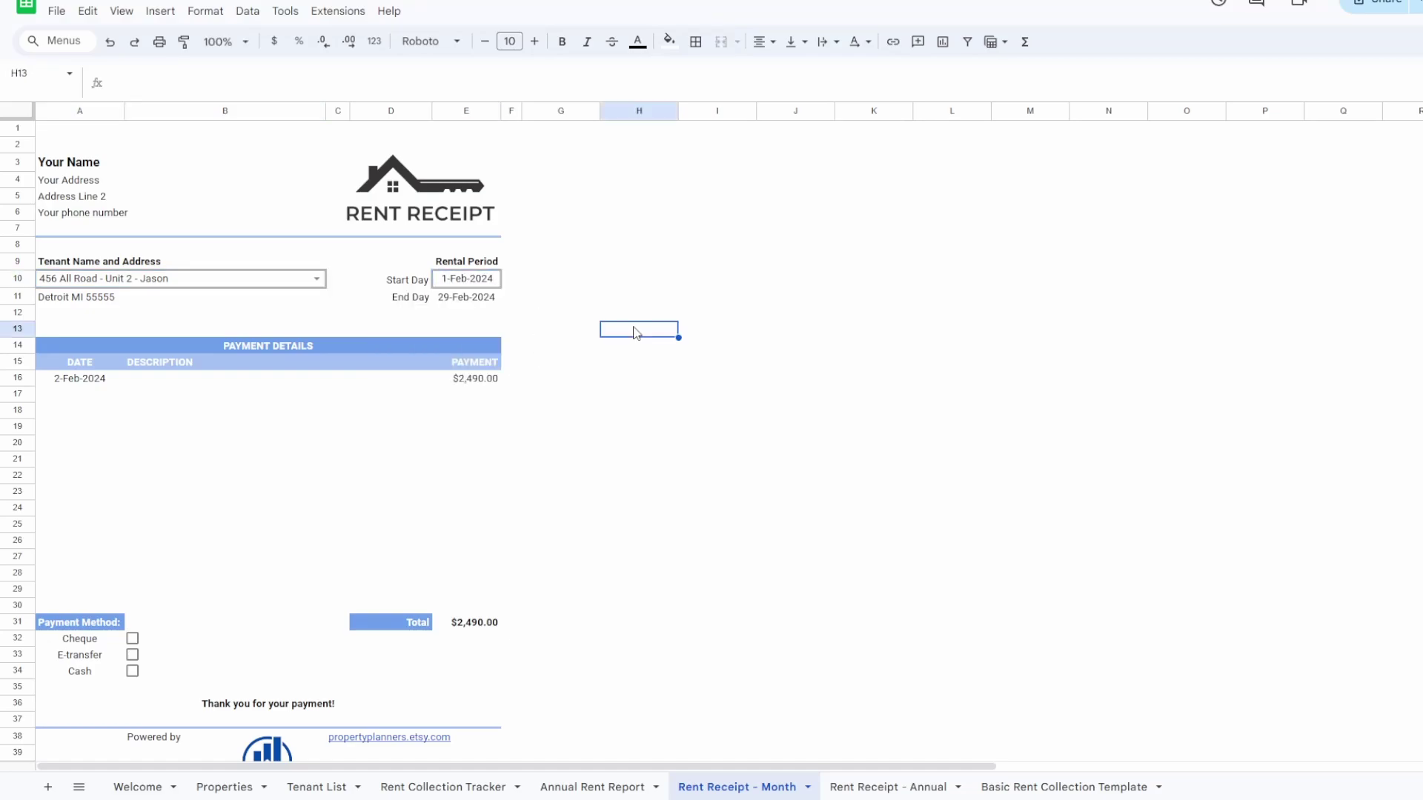
double_click(467, 279)
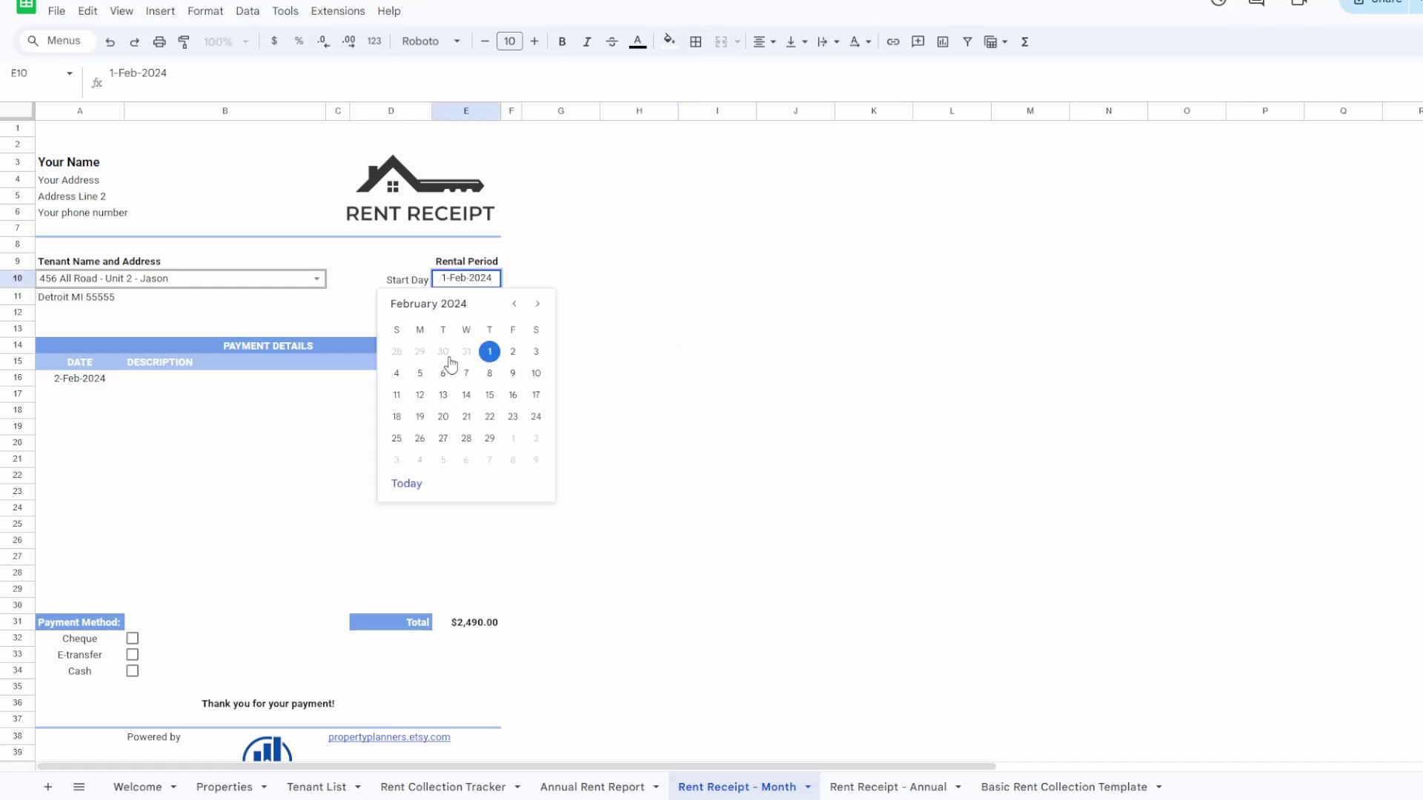
left_click(489, 395)
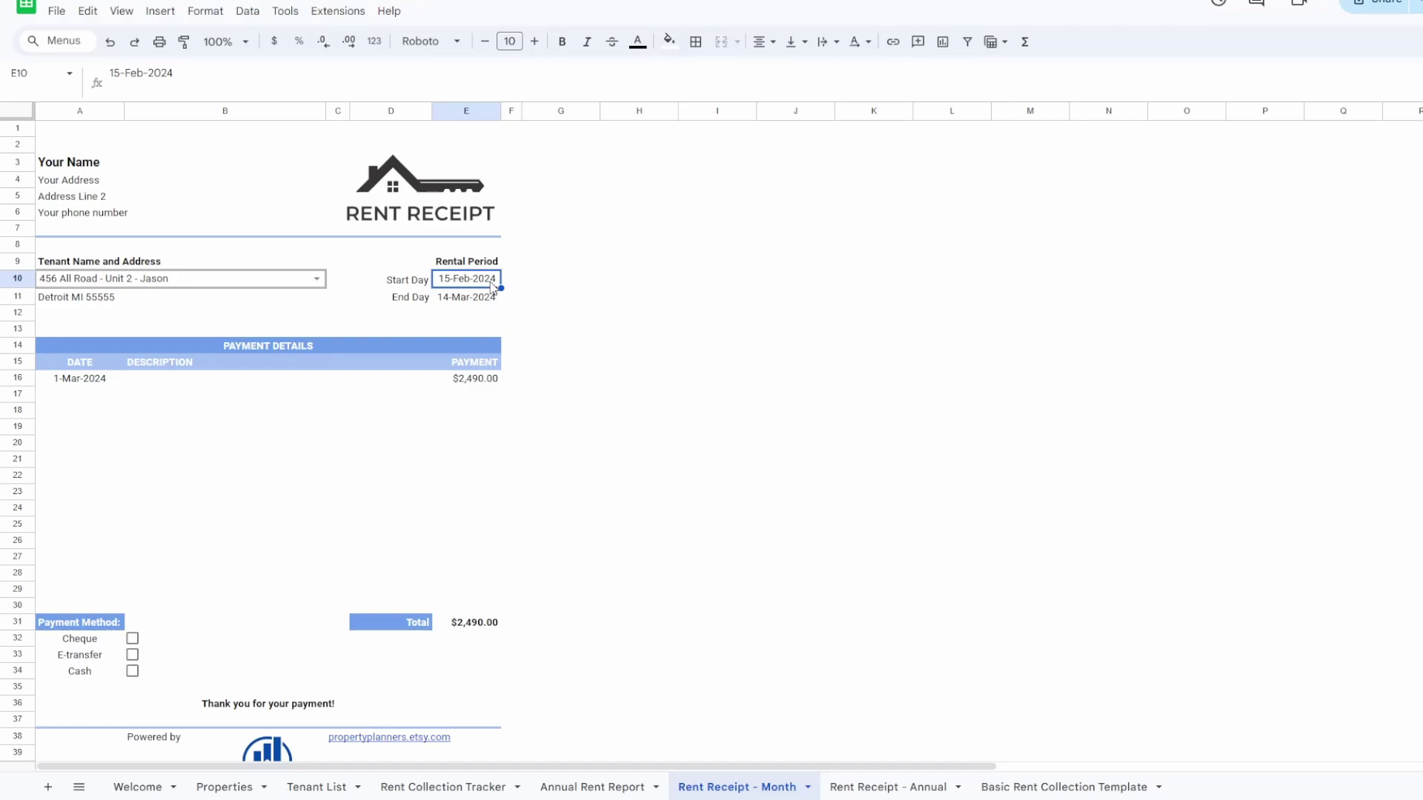
key("ctrl+z")
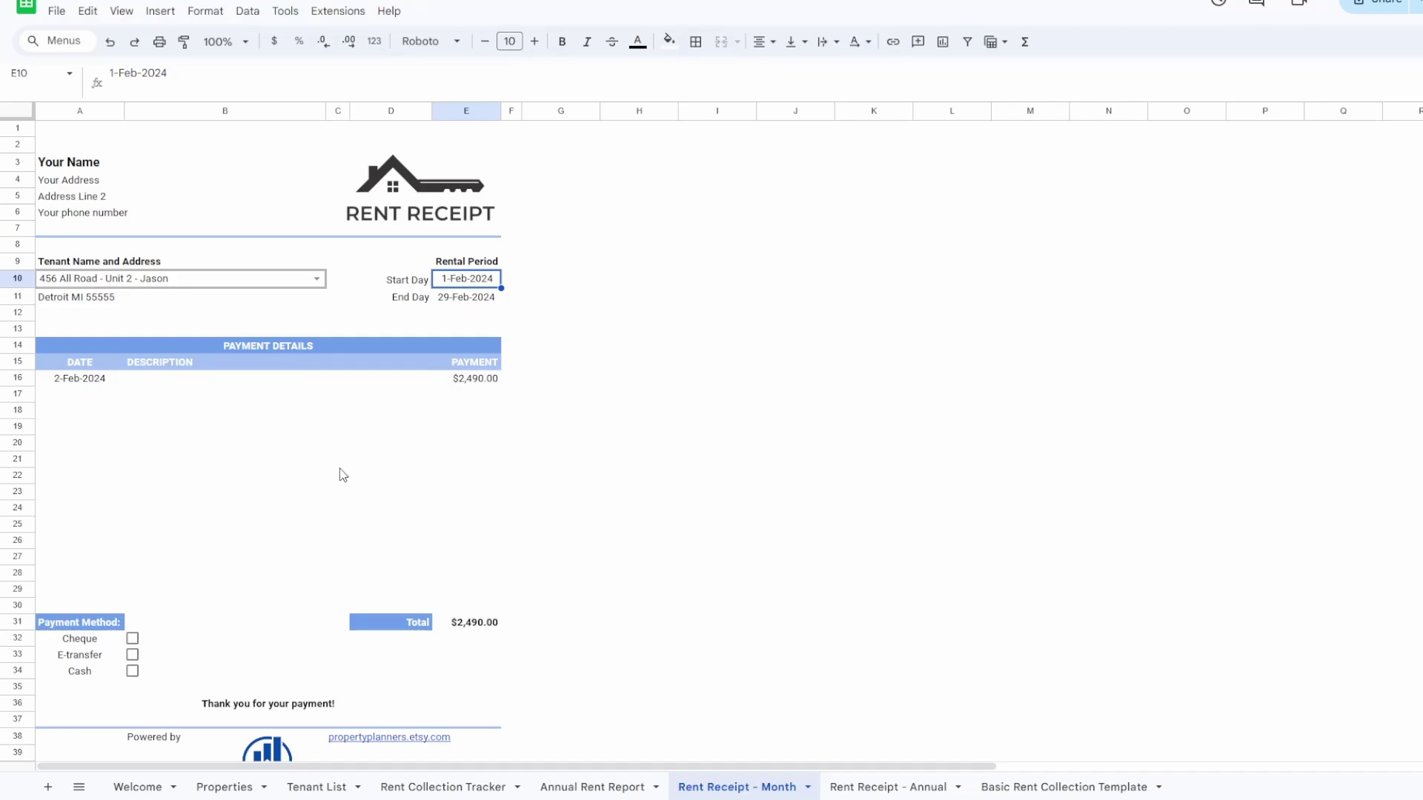
- Mark Cheque as the payment method on the monthly receipt and open its print setup
left_click(133, 639)
left_click(56, 10)
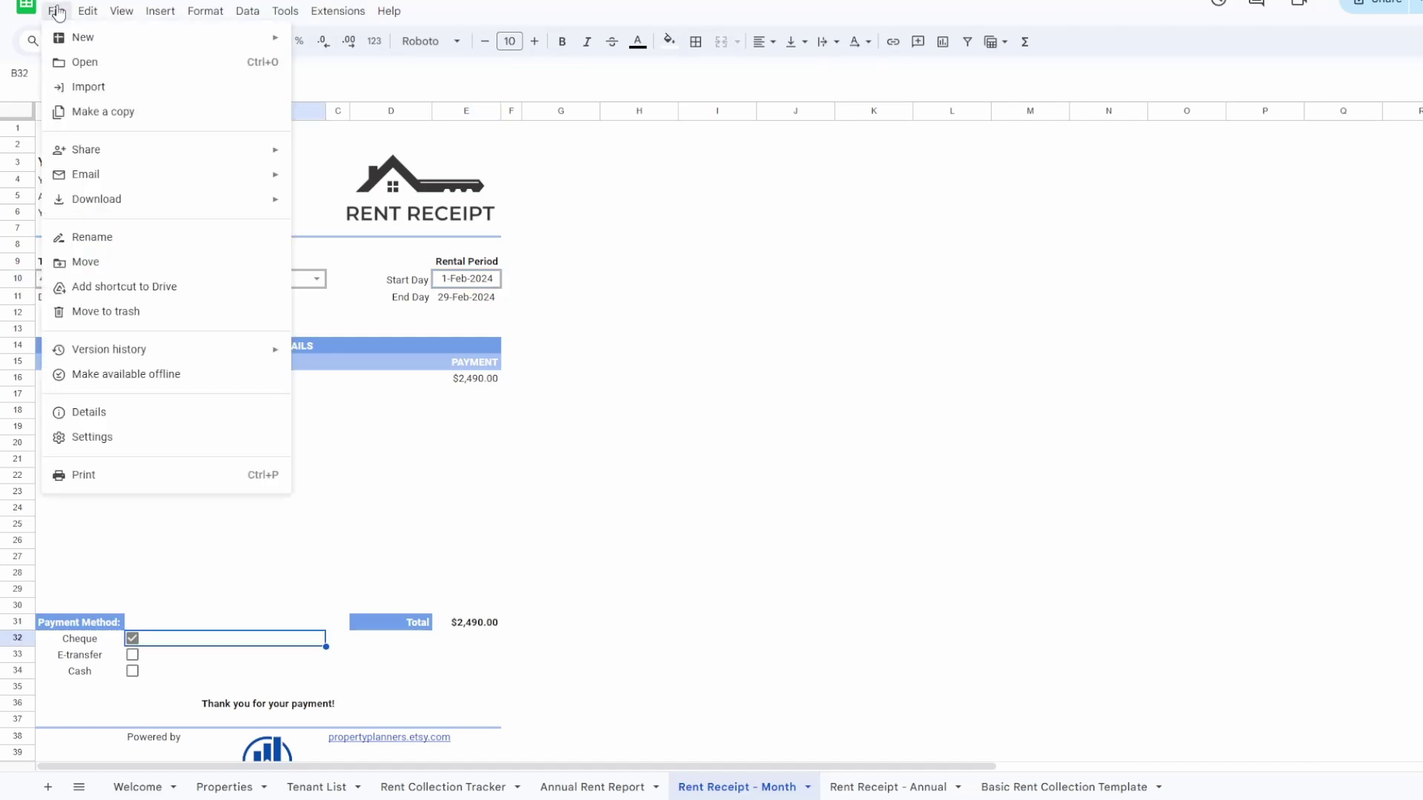
left_click(110, 481)
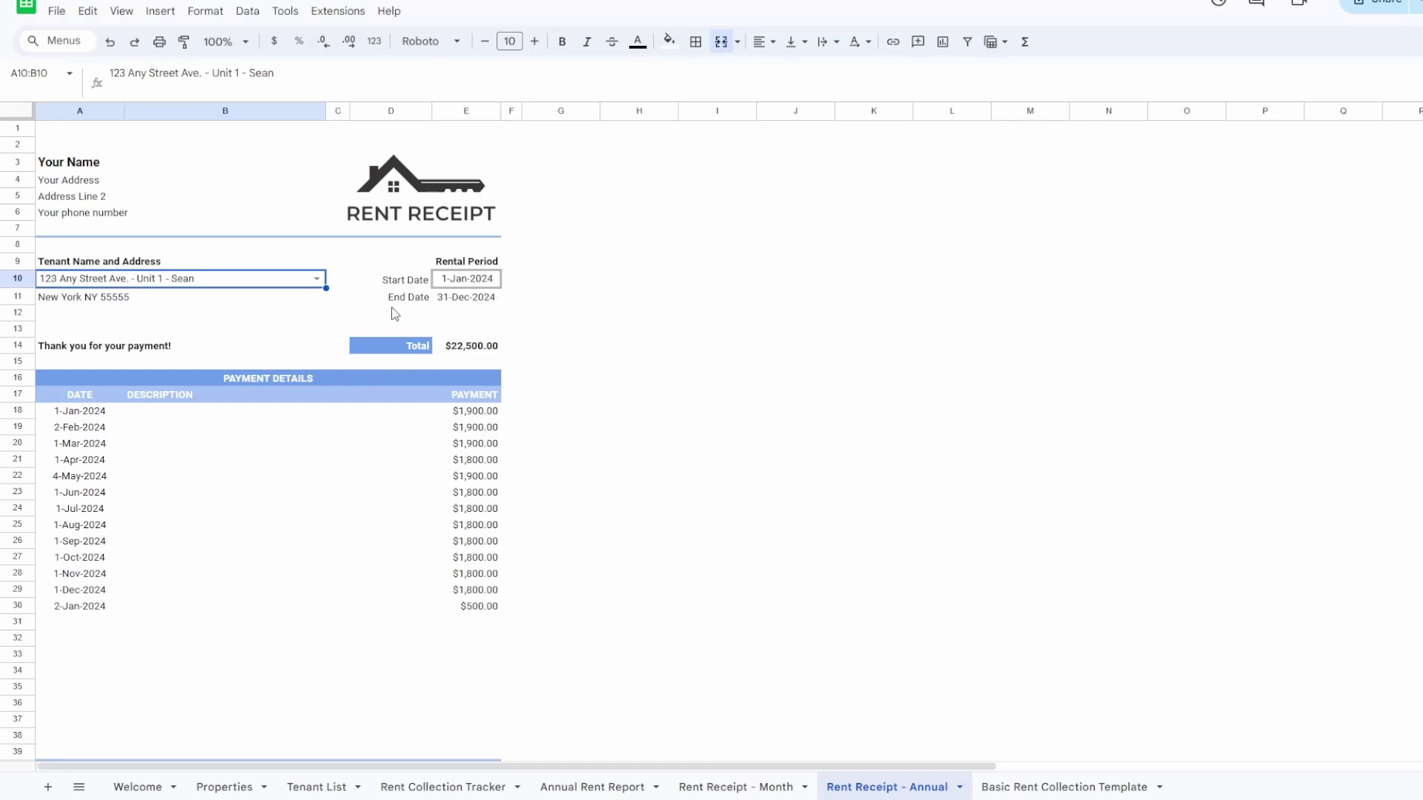
- On the Rent Receipt - Annual sheet, set the rental period's start date to 15-Jan-2024
double_click(469, 281)
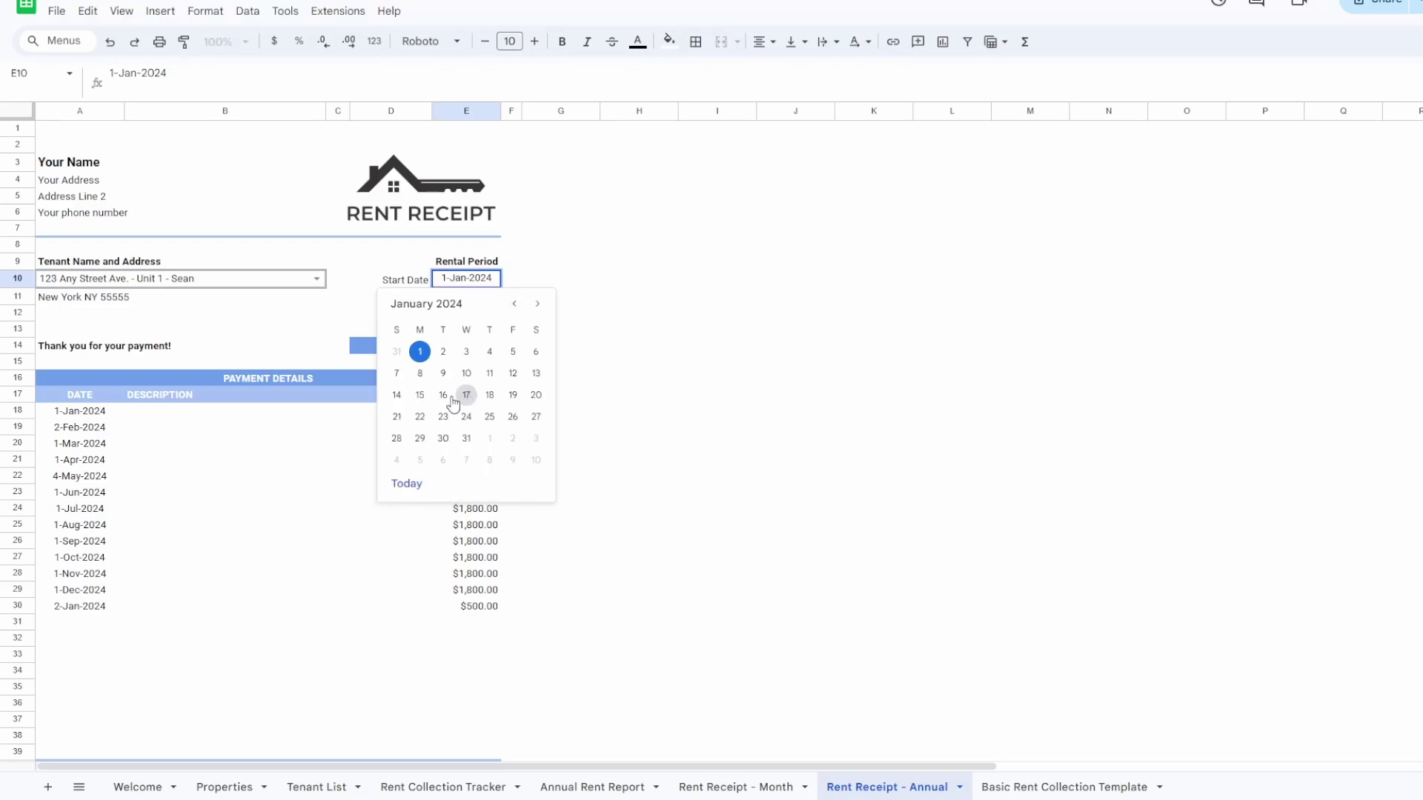
left_click(420, 395)
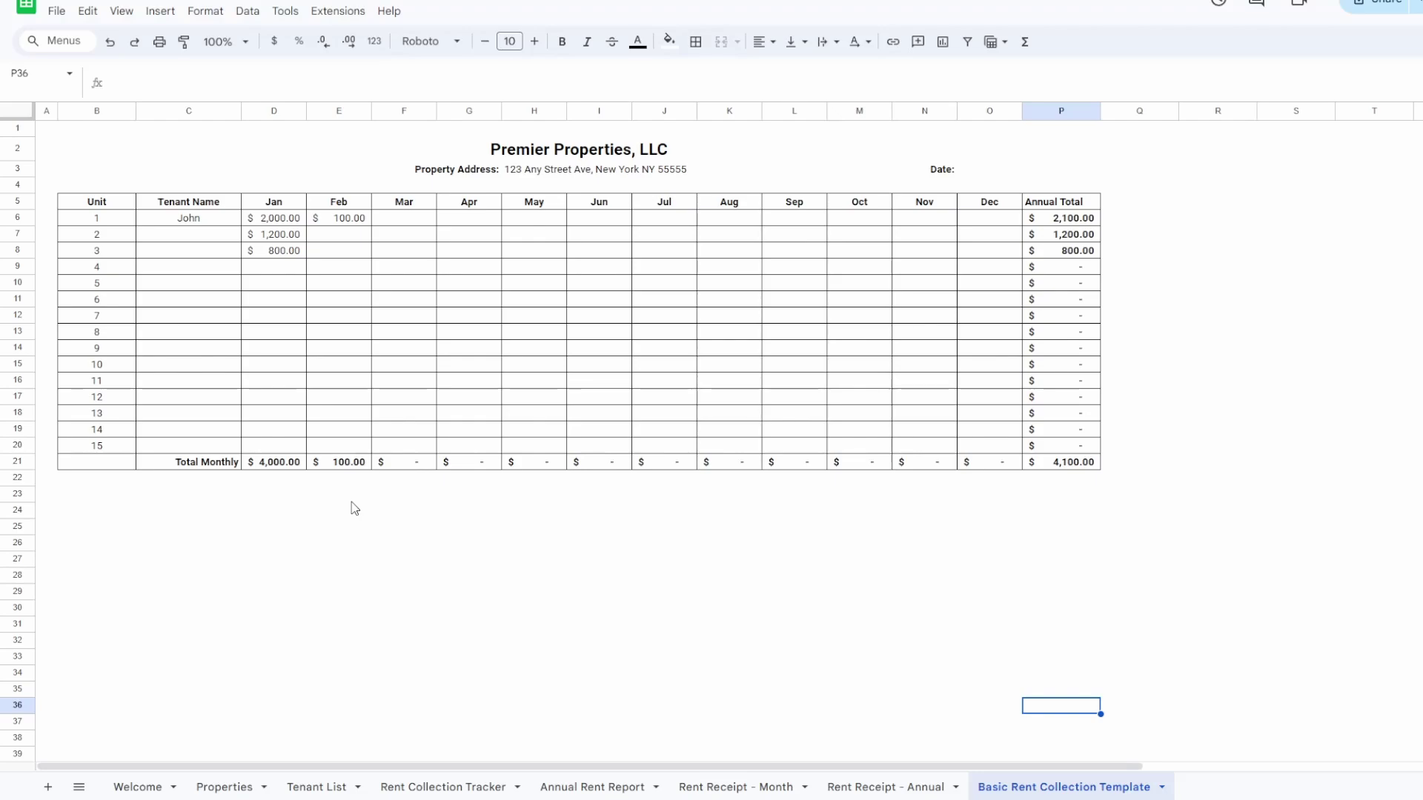
- Examine the Basic Rent Collection Template's property address, tenant name, January rents, monthly total and annual totals
left_click(565, 172)
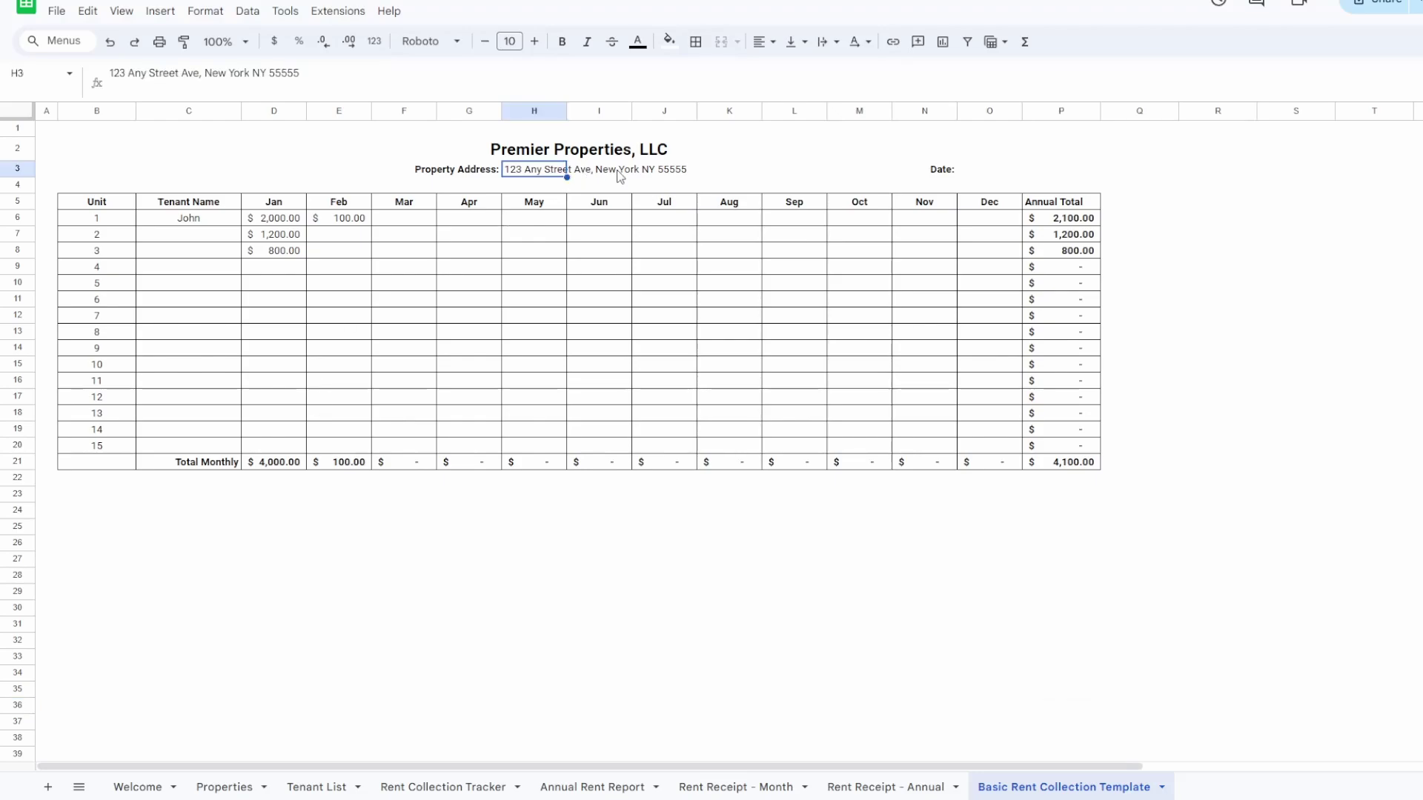
left_click(628, 175)
left_click(557, 175)
left_click(188, 218)
left_click_drag(277, 218, 279, 252)
left_click(289, 462)
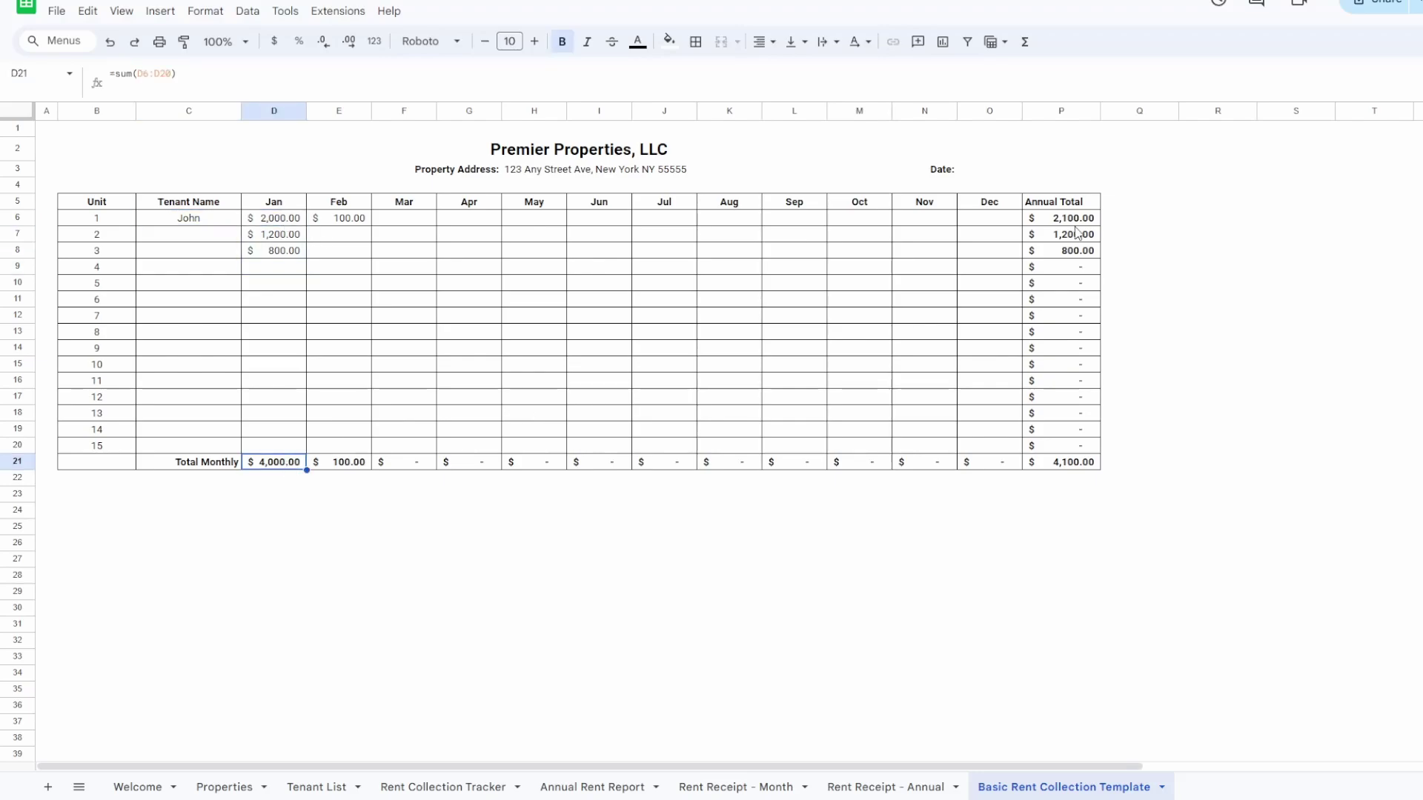
left_click_drag(1094, 221, 1090, 291)
left_click(1168, 333)
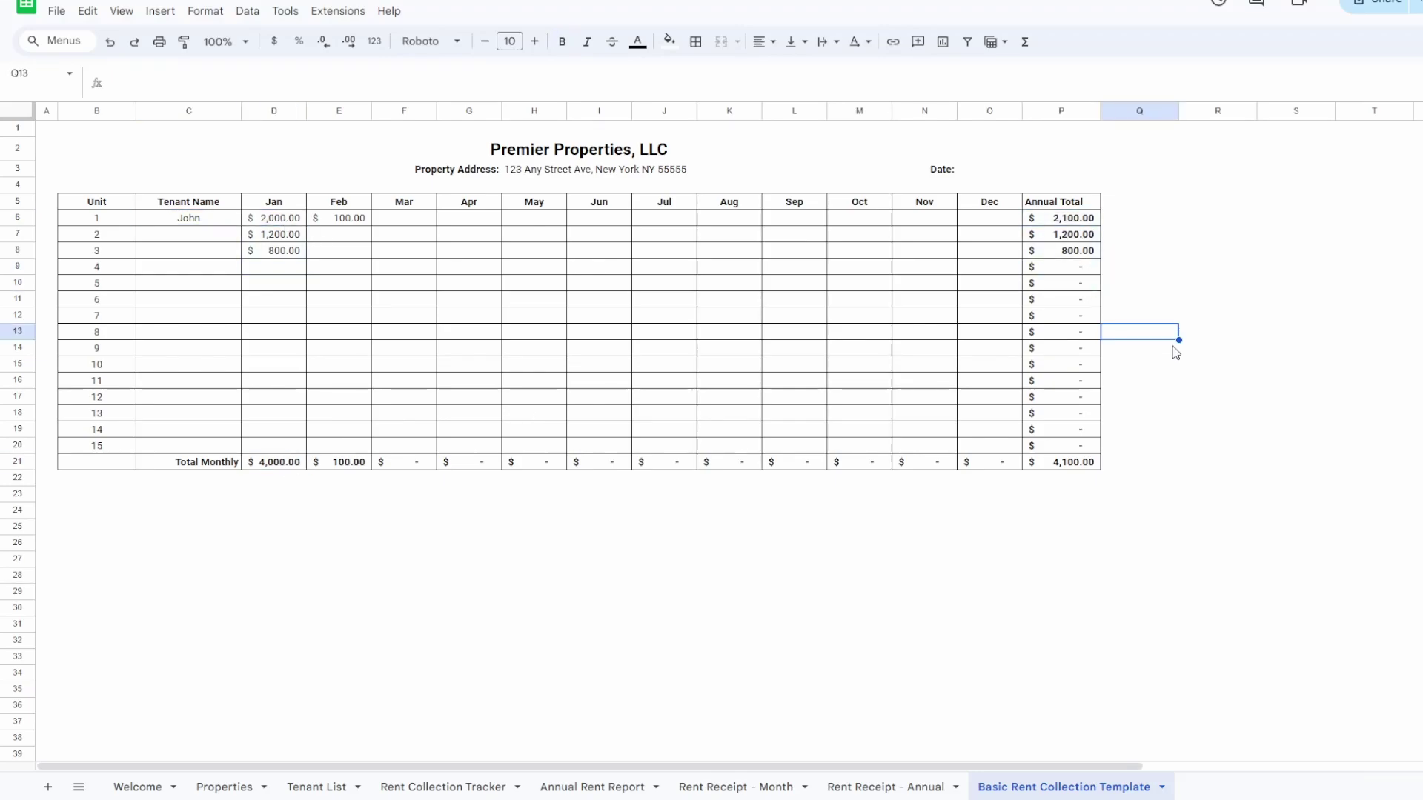
right_click(1036, 793)
left_click(808, 546)
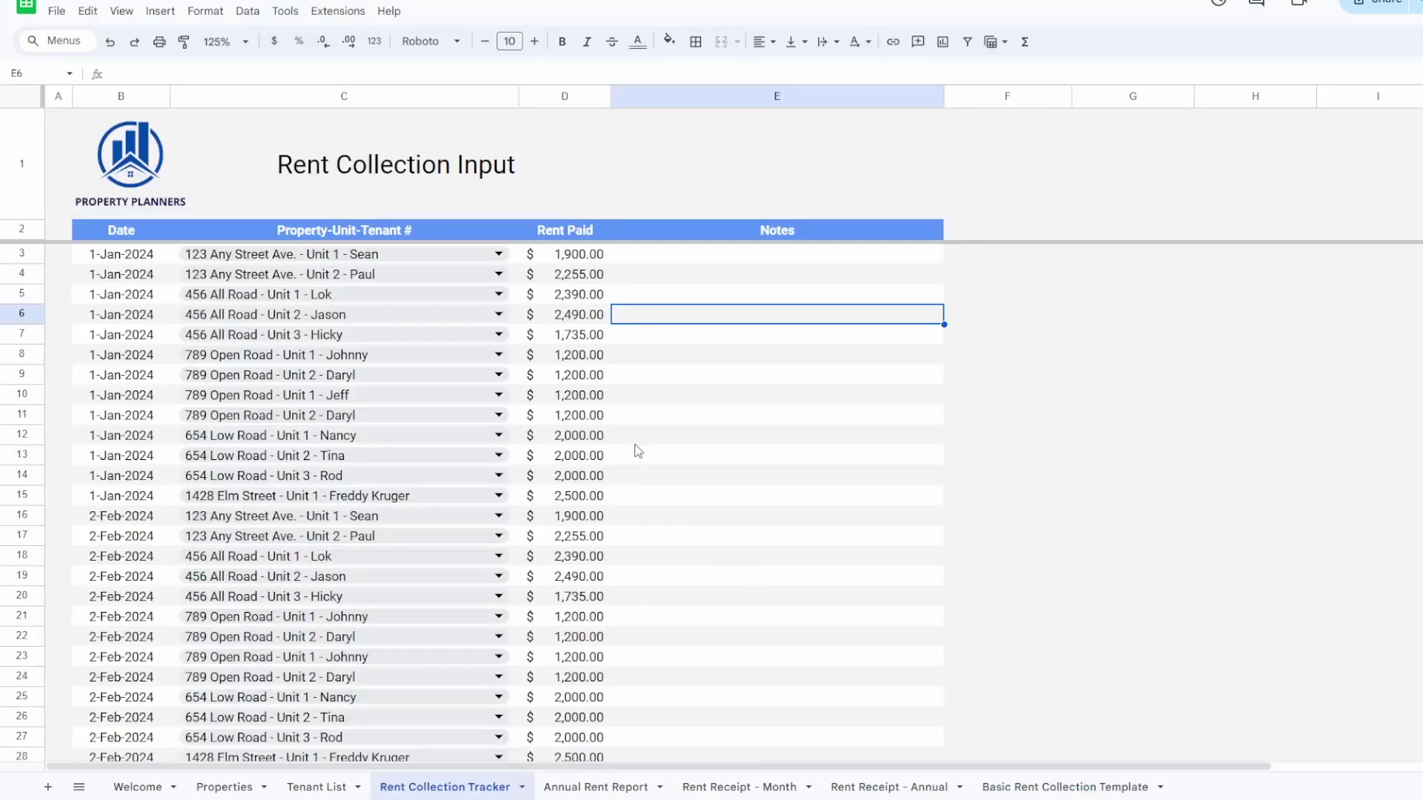
- Review the selection lists on the Rent Collection Tracker, Annual Rent Report and Rent Receipt - Month sheets without changing them
left_click(499, 255)
left_click(615, 259)
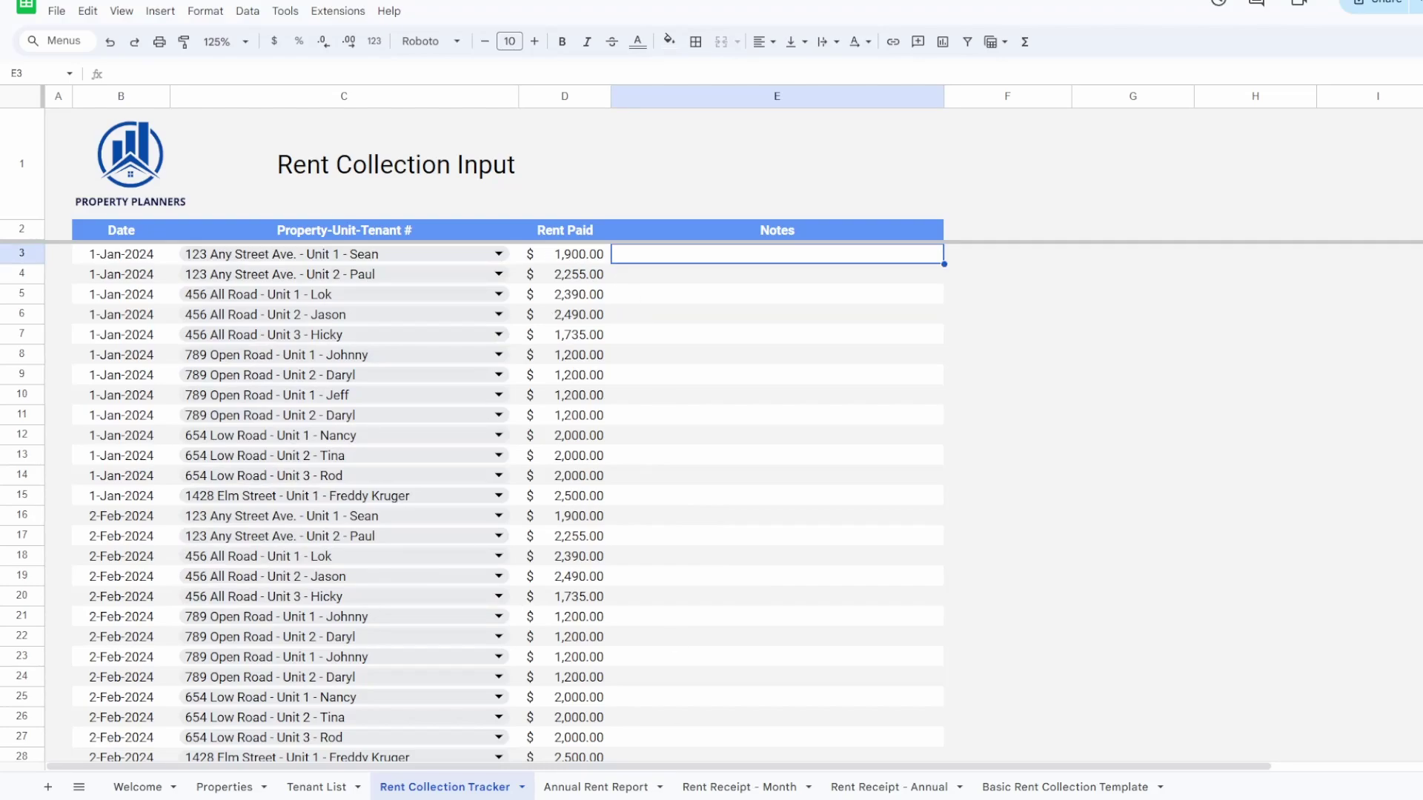
left_click(623, 789)
left_click(247, 368)
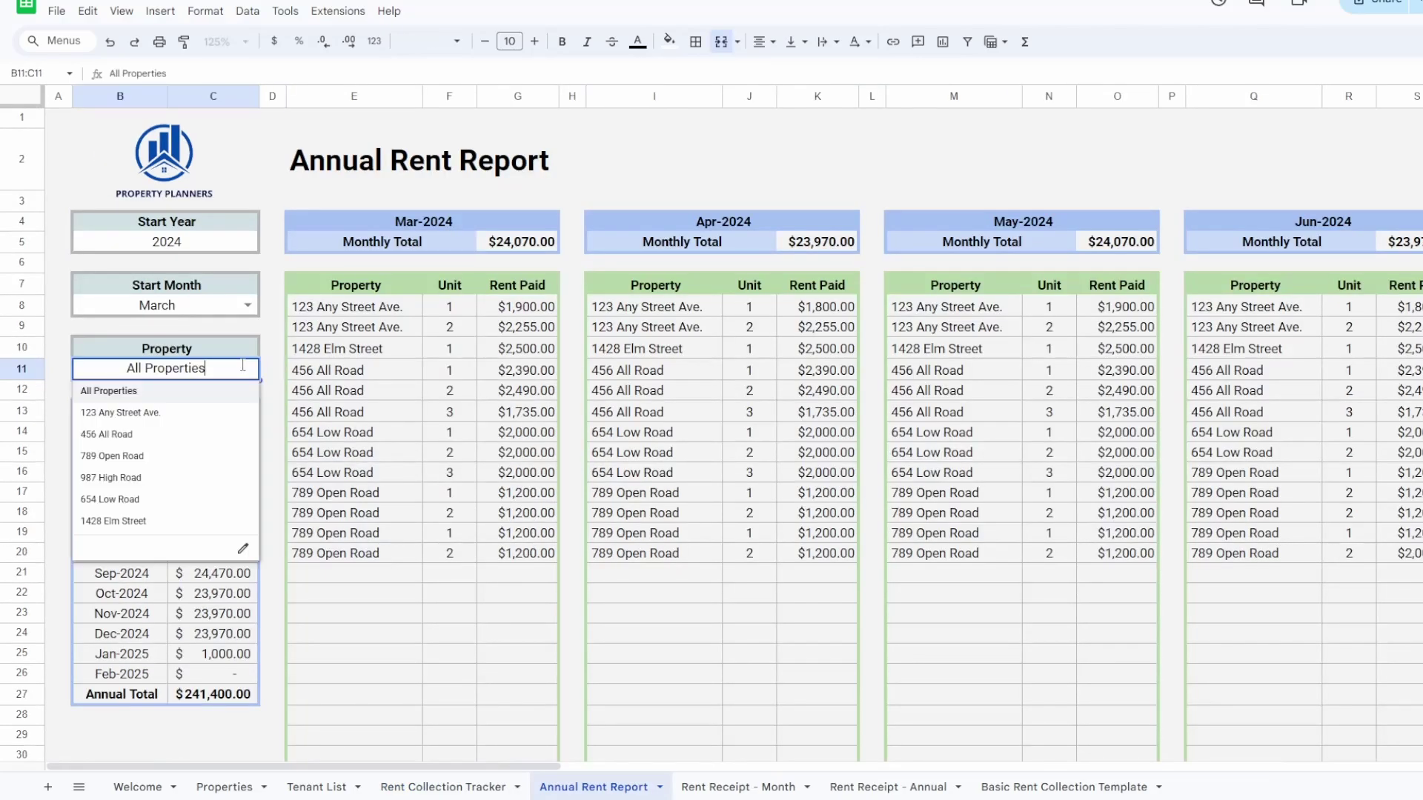
left_click(691, 639)
left_click(741, 787)
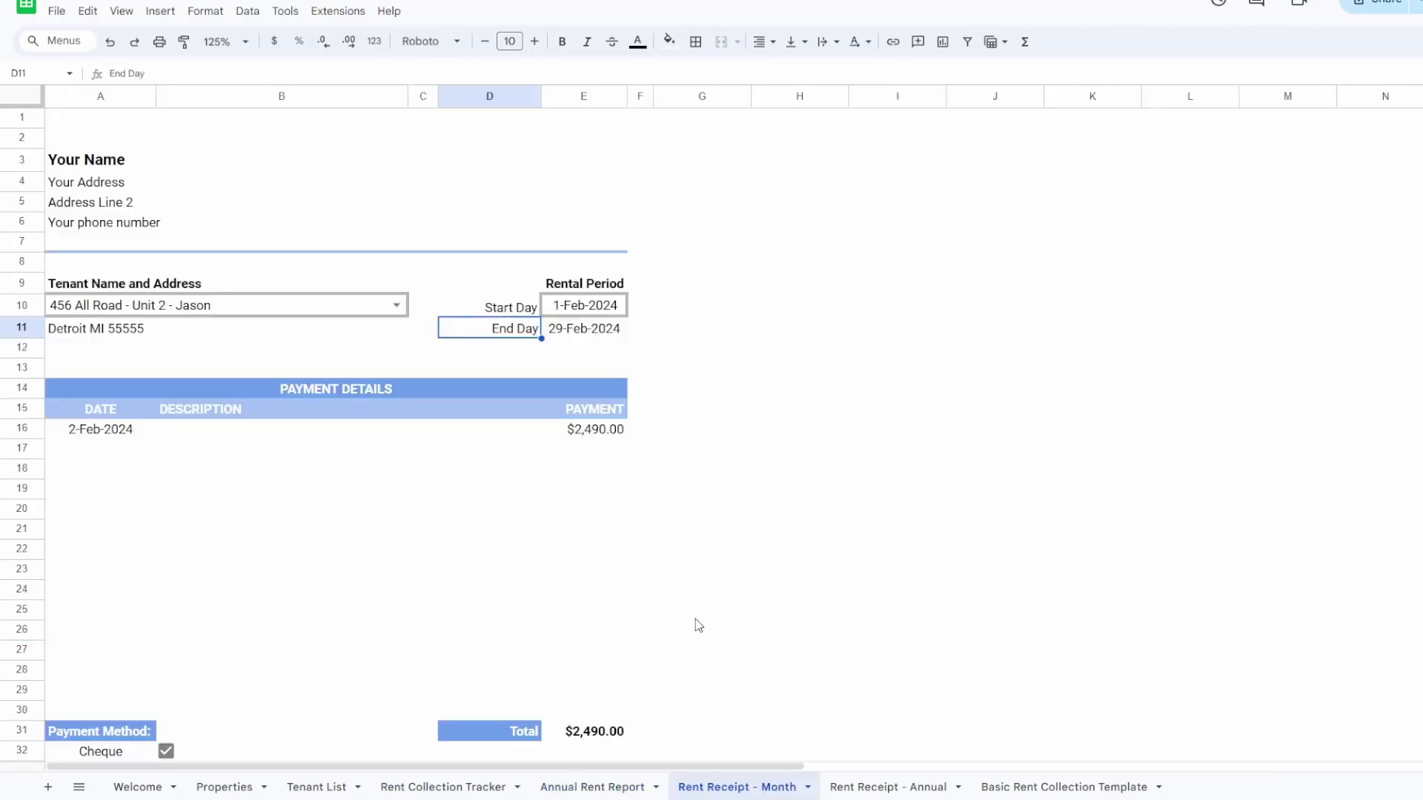
left_click(398, 305)
left_click(448, 355)
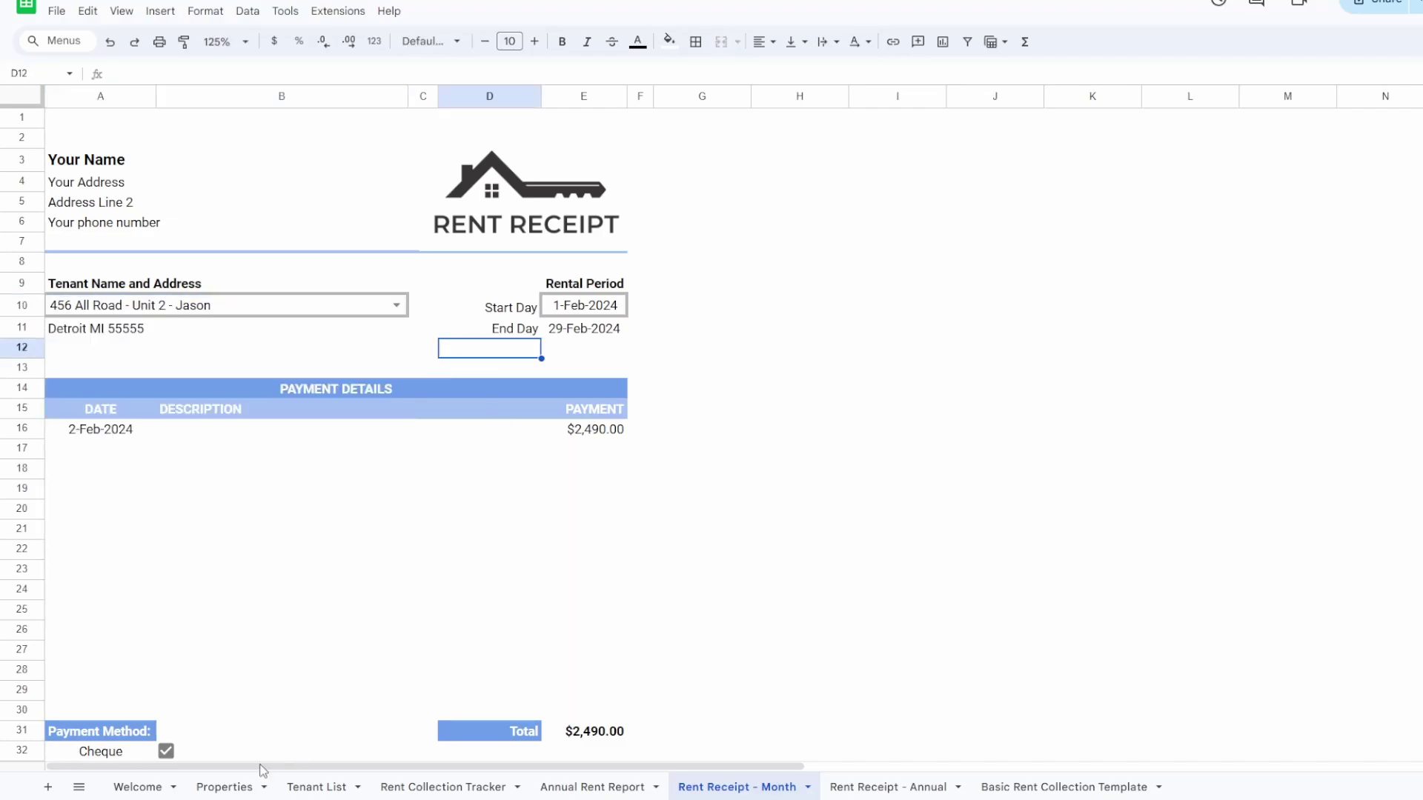
- On the Properties sheet, examine the address columns of all properties and the first property's details from Number of Units through Notes
left_click(226, 787)
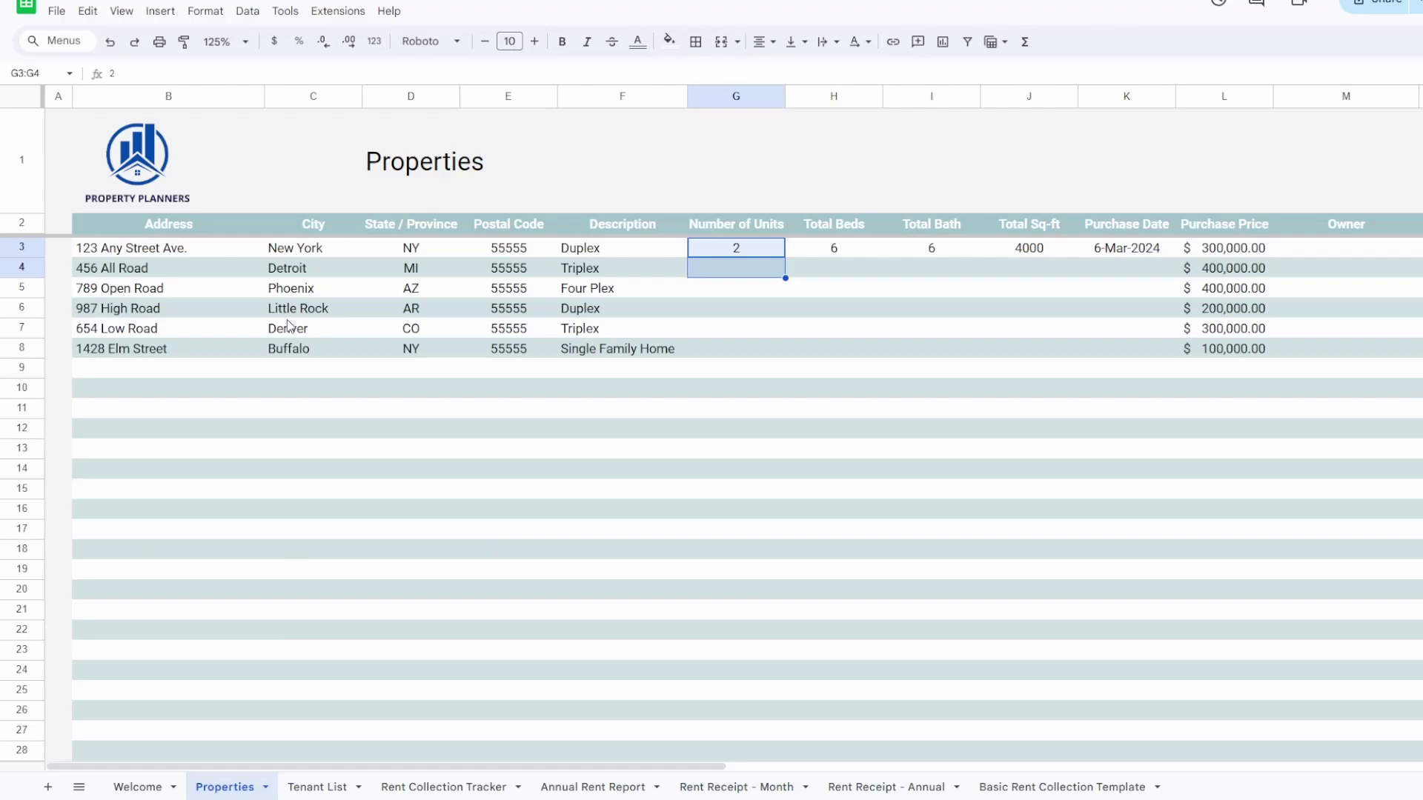
left_click(172, 255)
left_click_drag(171, 255, 520, 354)
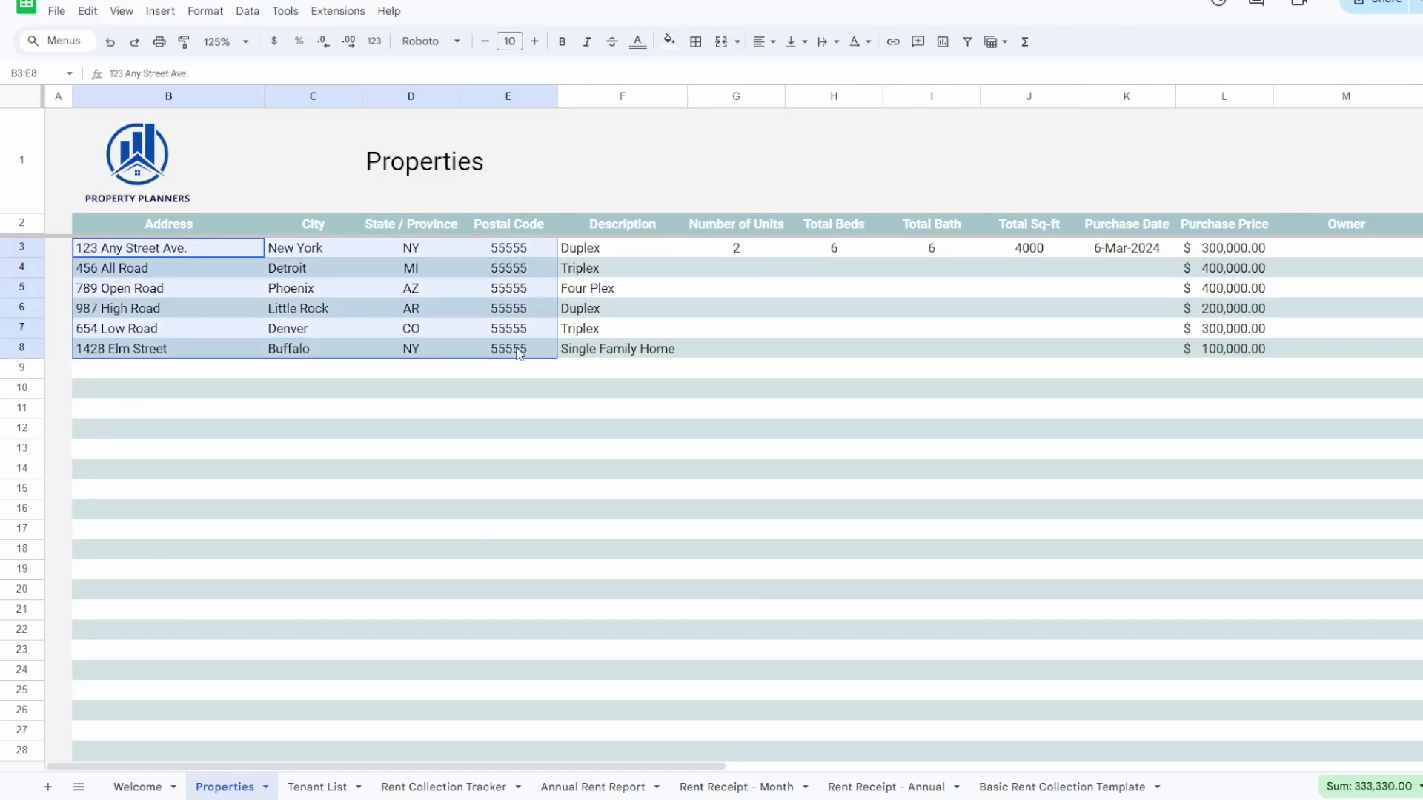
left_click(520, 394)
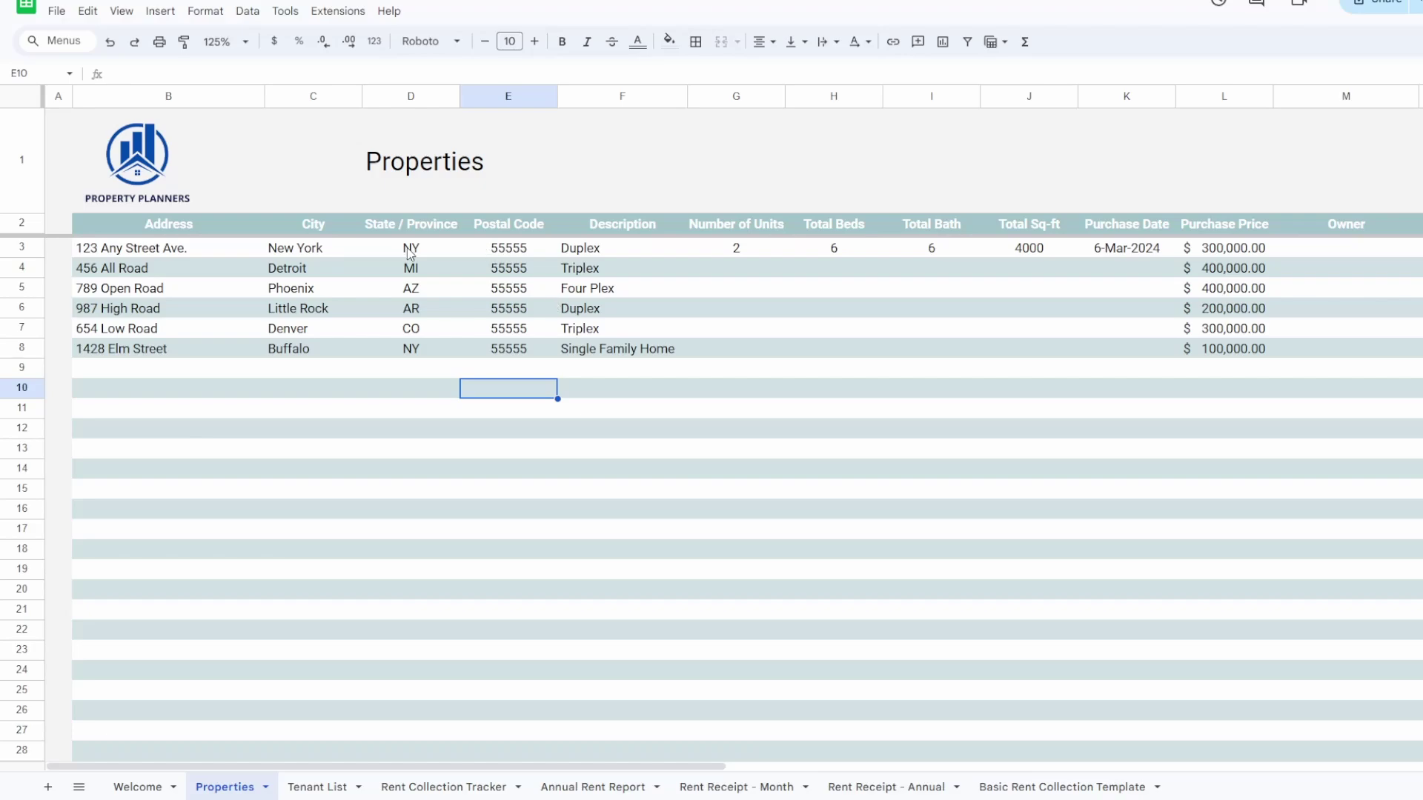
left_click_drag(690, 245, 1422, 254)
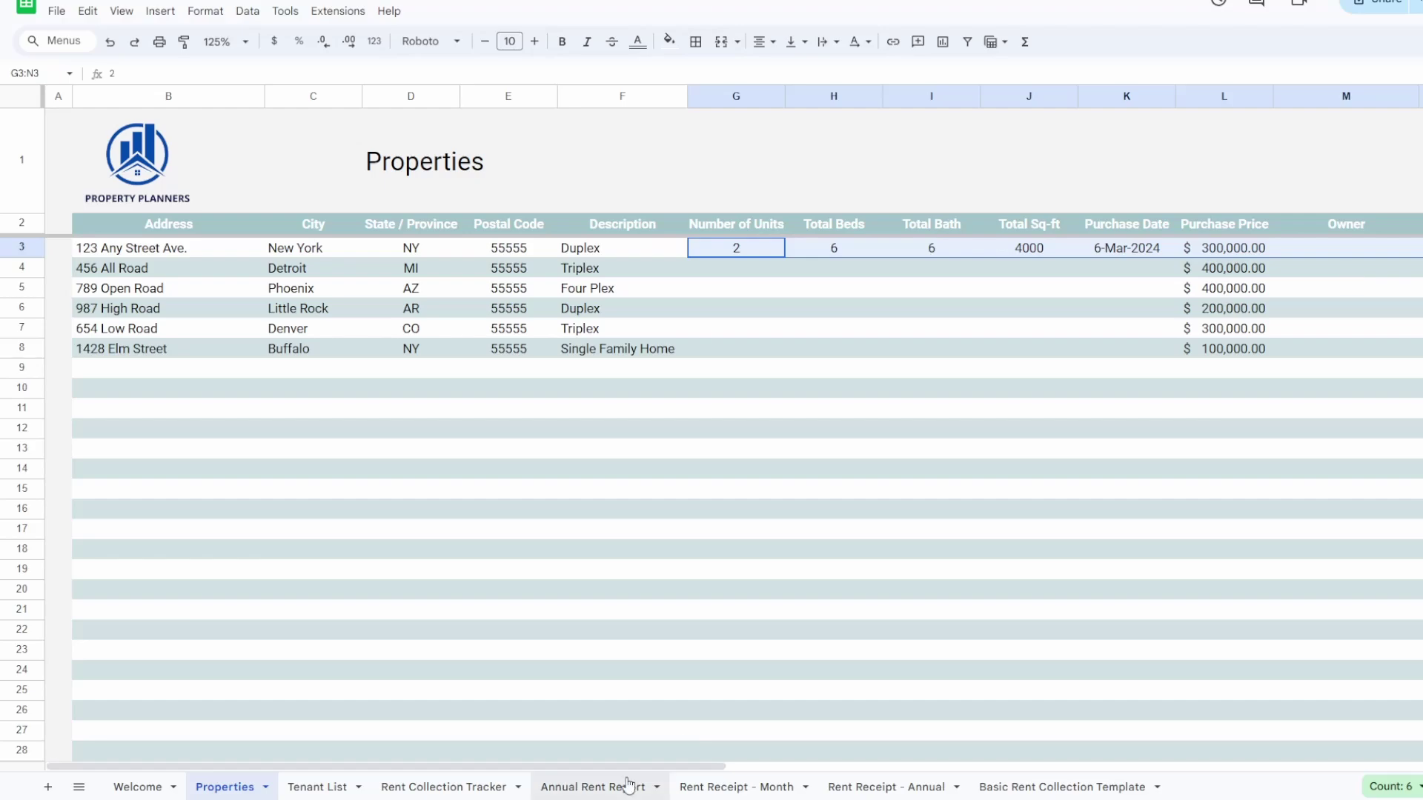
scroll(747, 748, "right", 5)
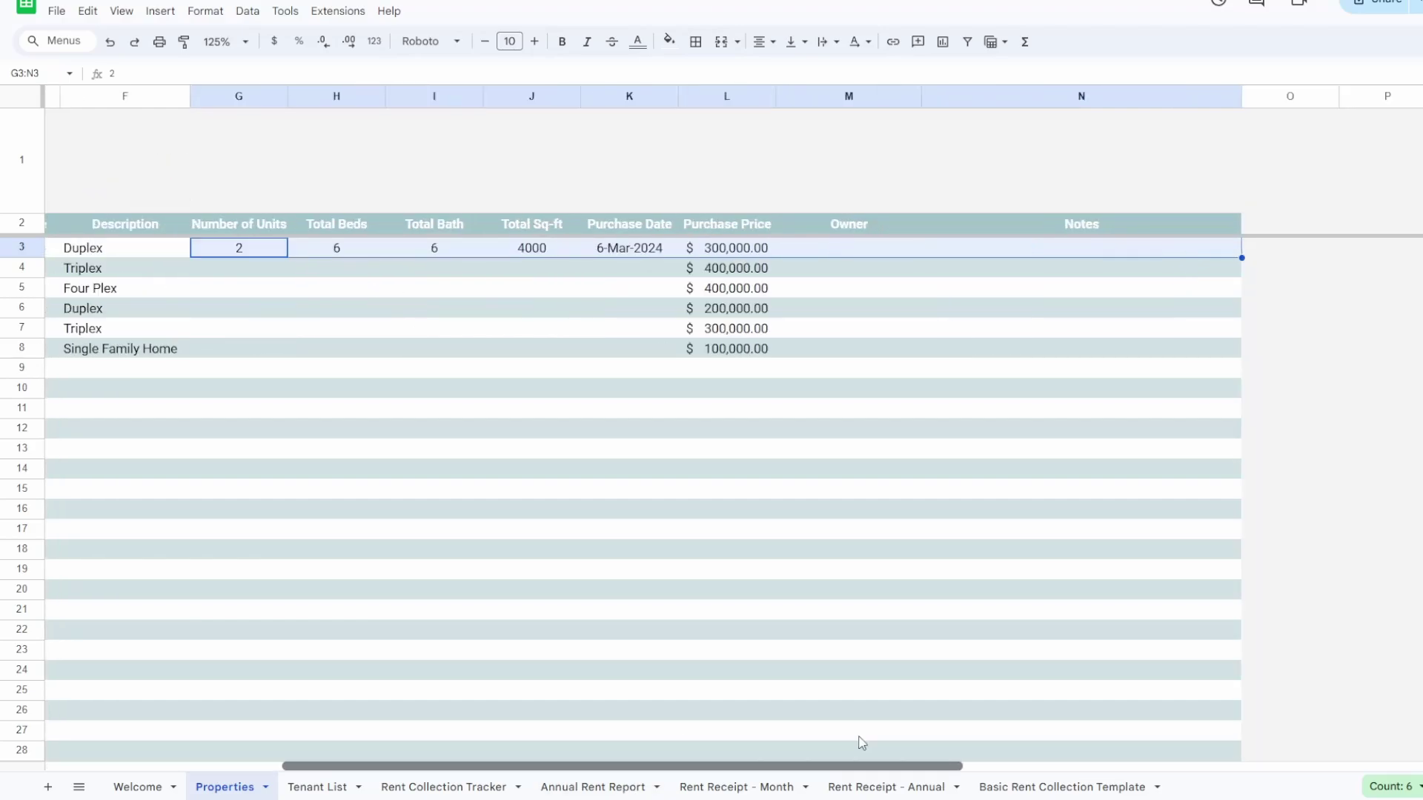
scroll(862, 743, "left", 5)
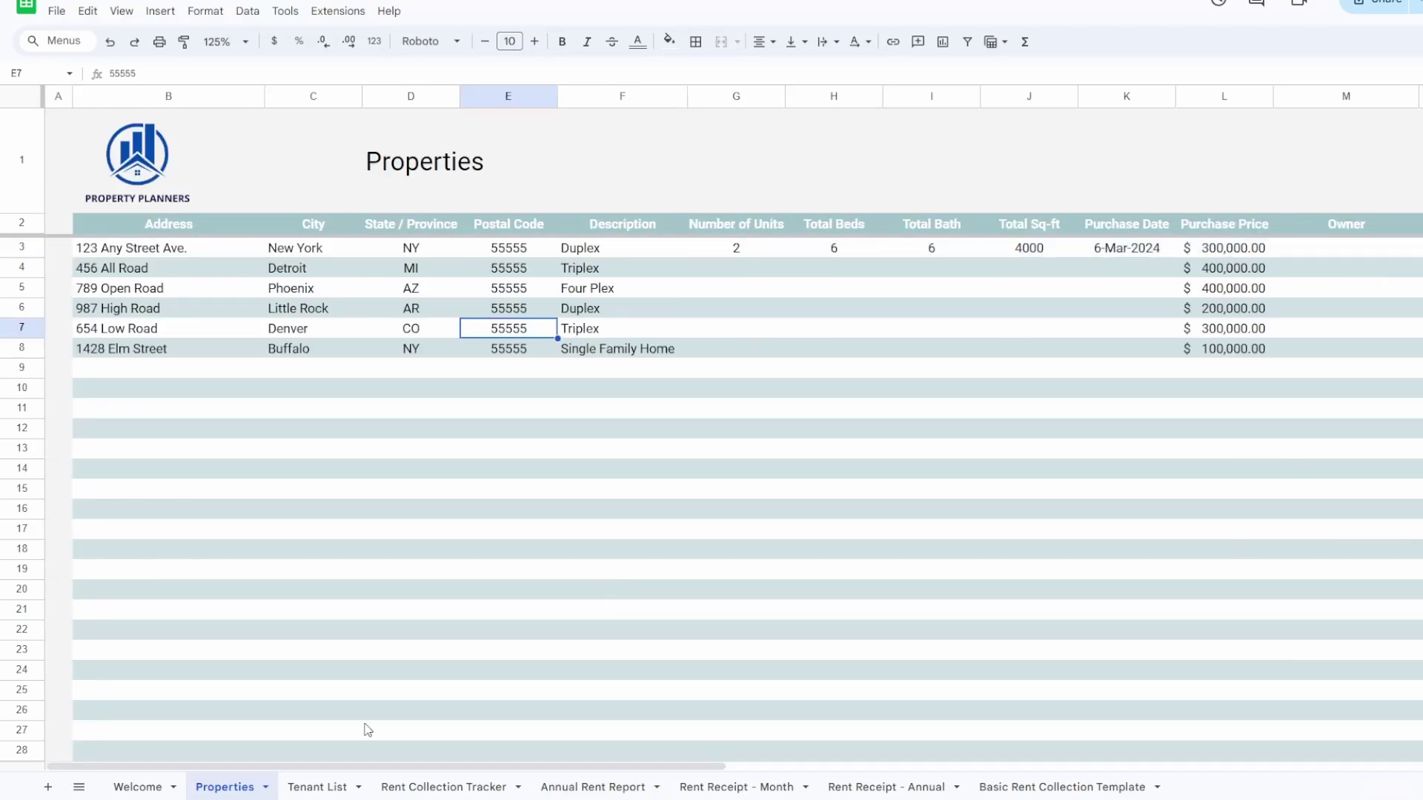
- Examine the property, unit number and tenant name columns of the Tenant List, comparing them with the Properties sheet
left_click(333, 787)
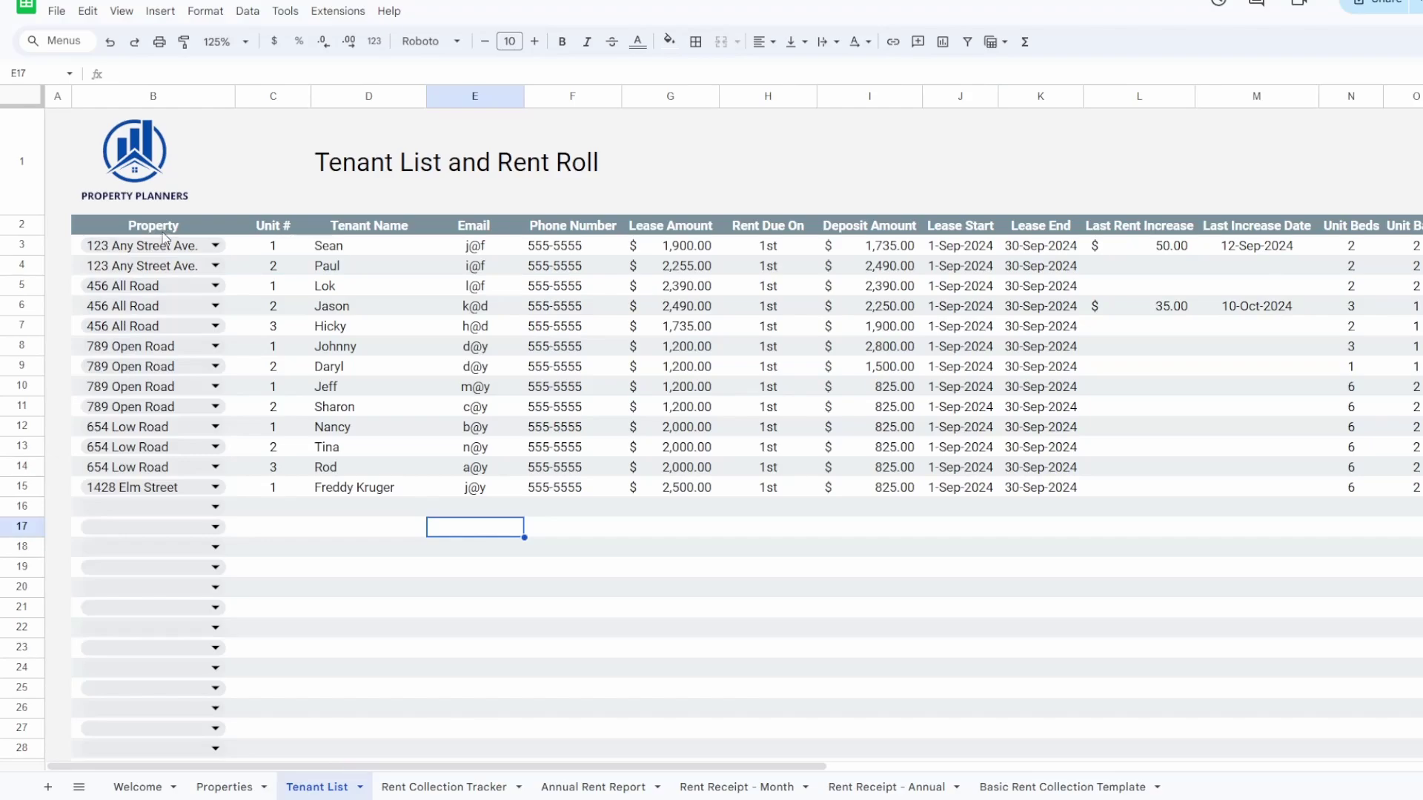
left_click_drag(330, 245, 329, 315)
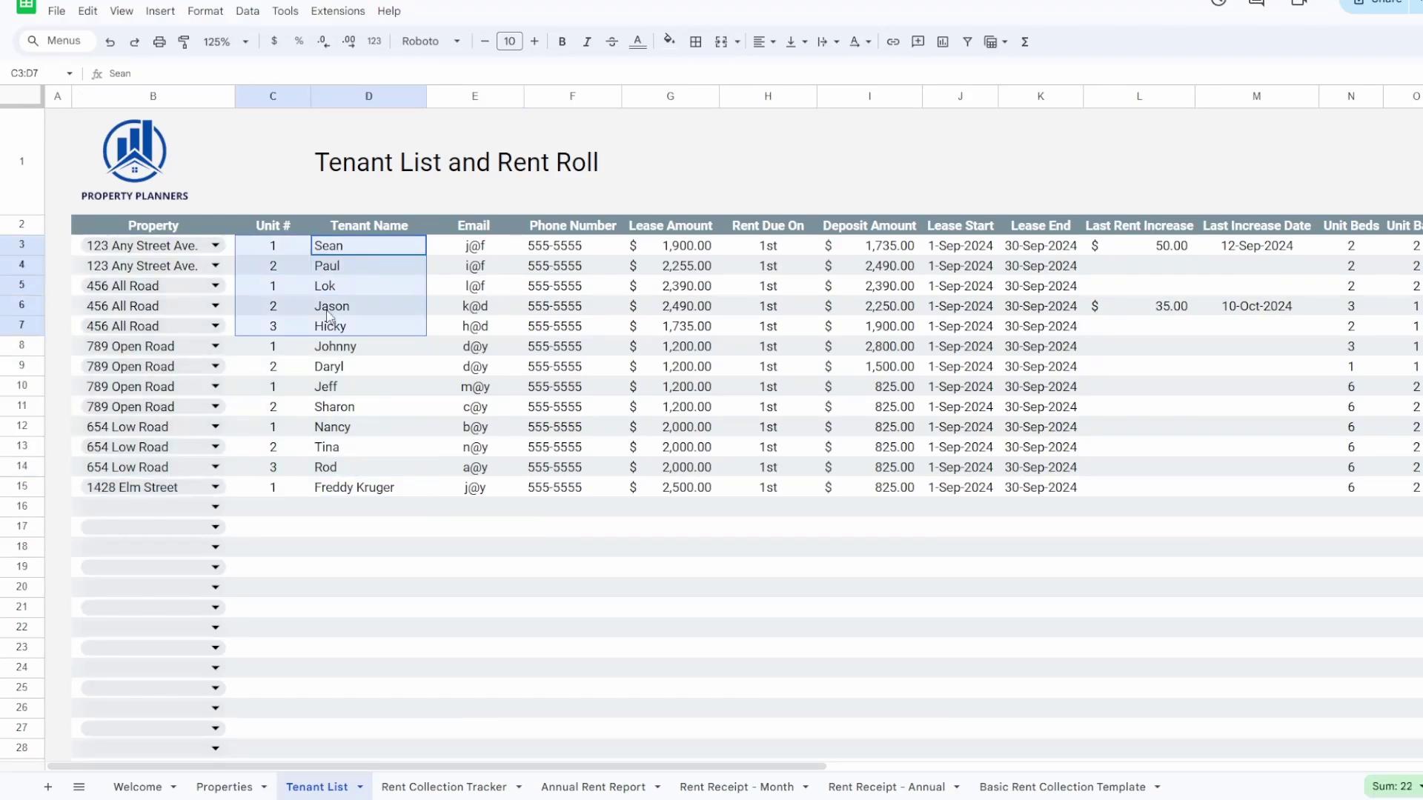
left_click(215, 246)
left_click(277, 252)
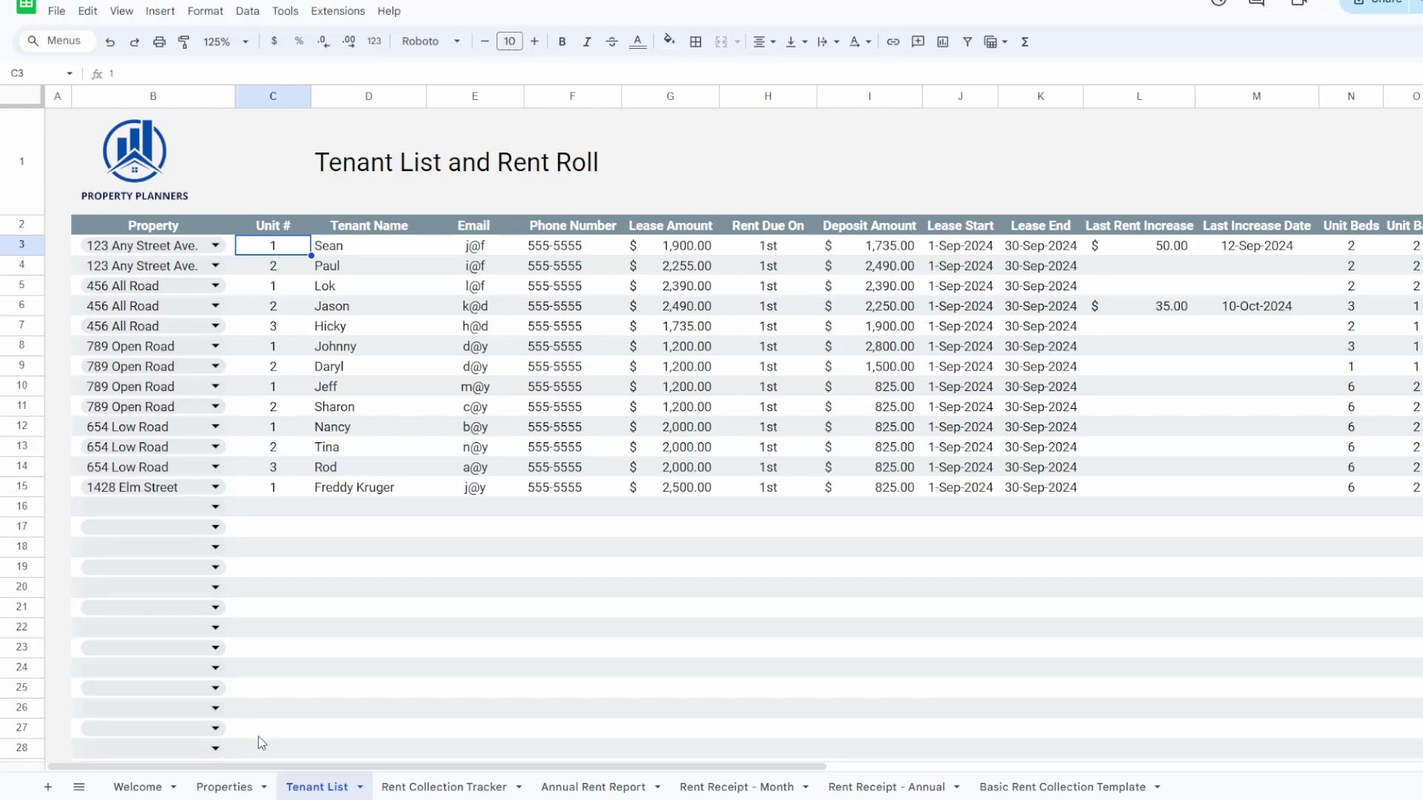
left_click(236, 787)
left_click(318, 787)
left_click_drag(296, 247, 356, 490)
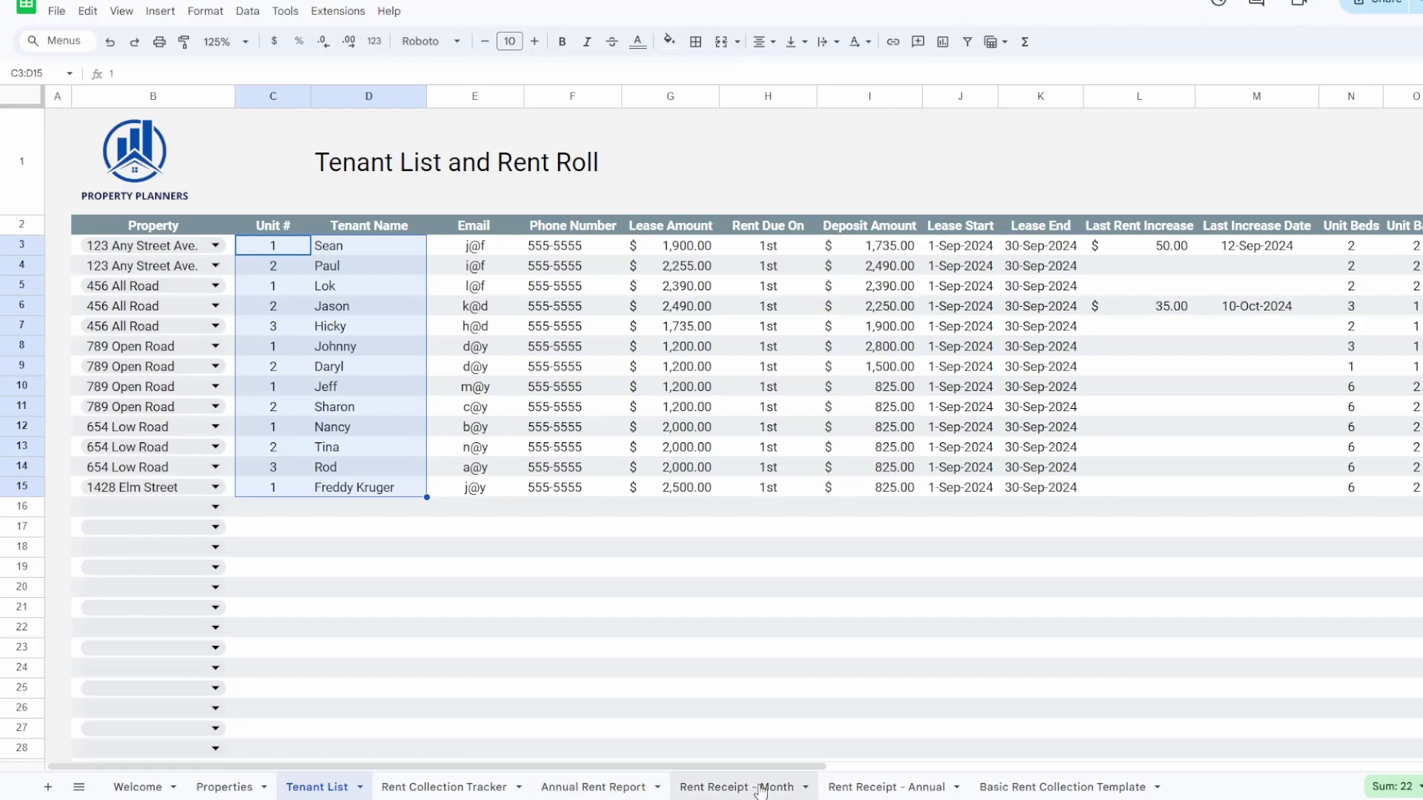
left_click(557, 630)
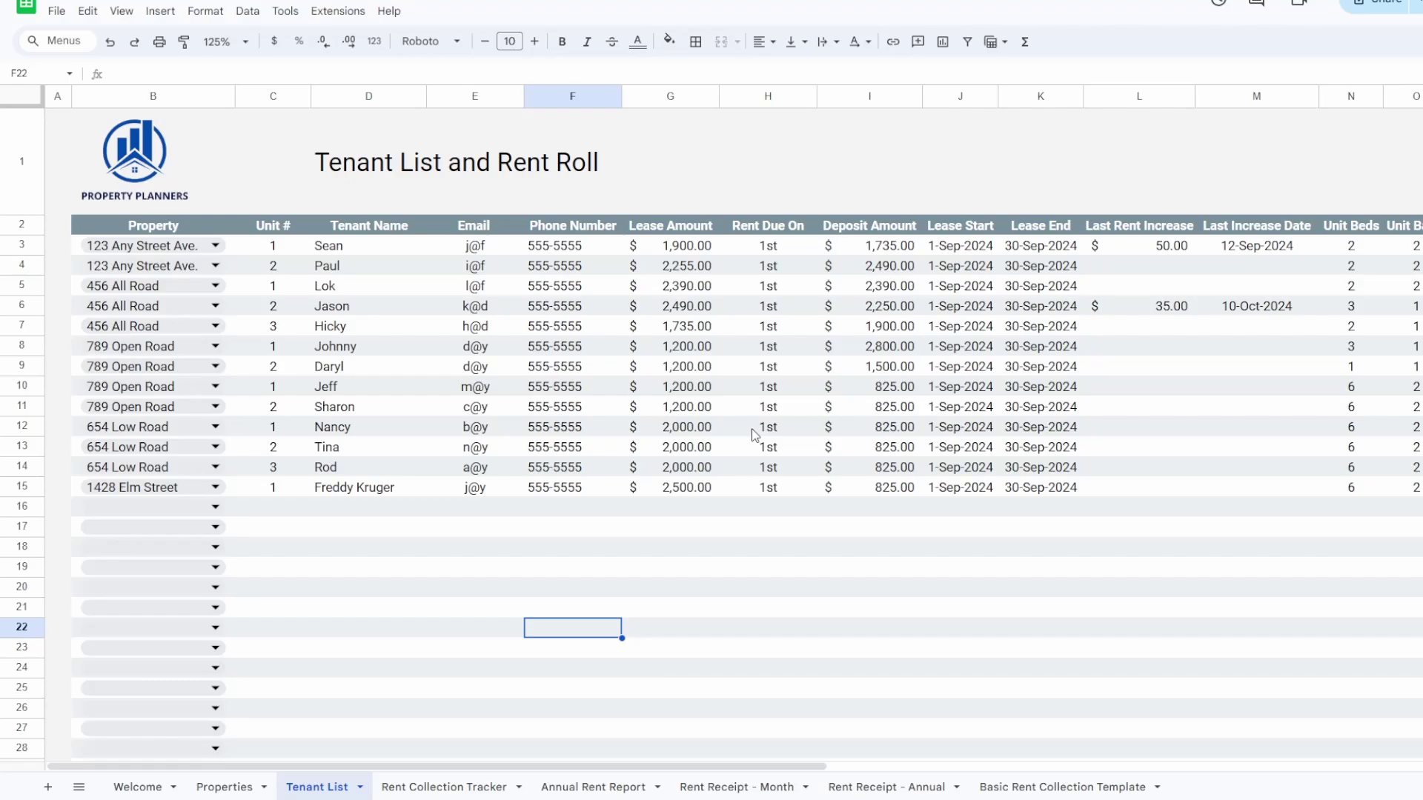
- Check the Property-Unit-Tenant Duplicate Checker beyond the Tenant List's Notes column, and return to the Property column
left_click_drag(745, 773, 708, 772)
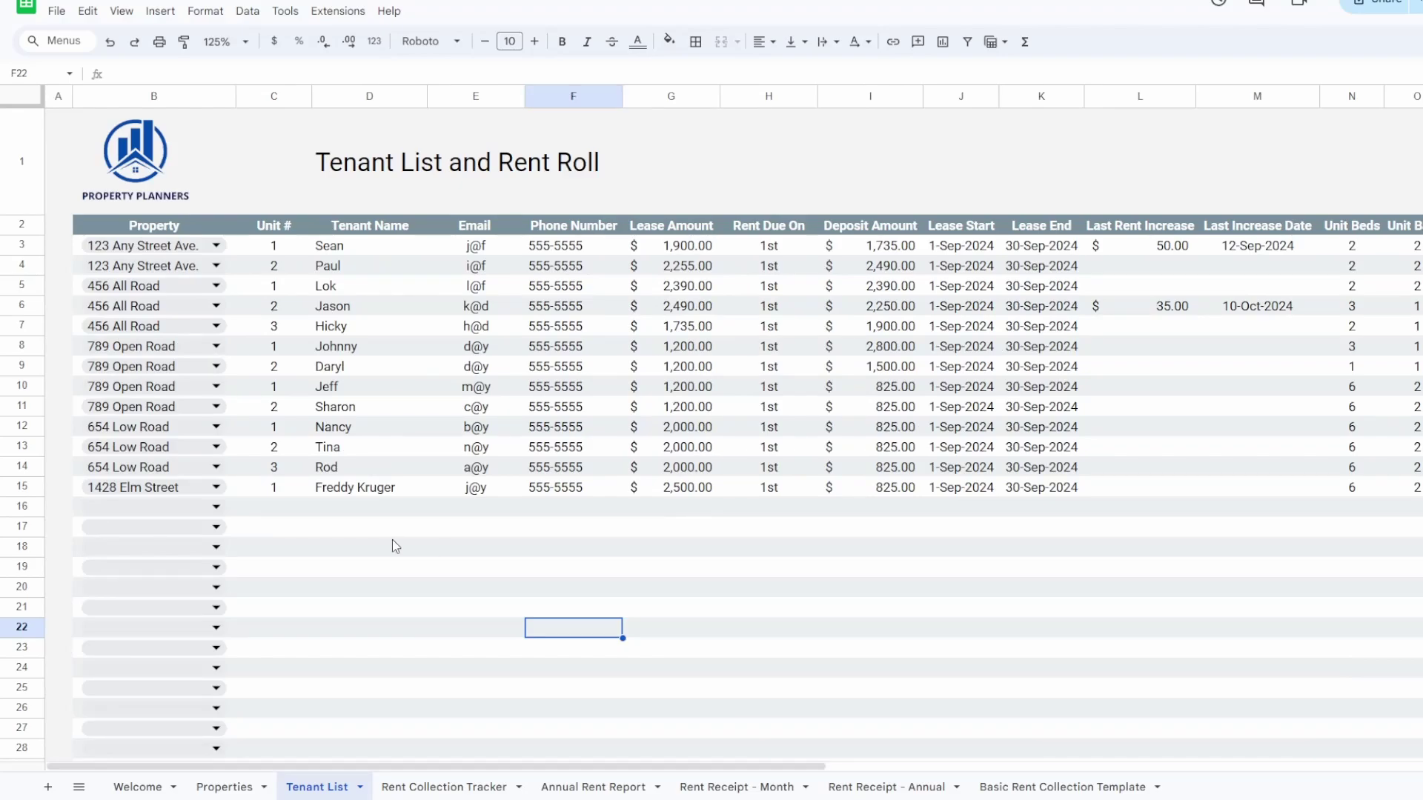
left_click_drag(498, 771, 1010, 592)
left_click(997, 248)
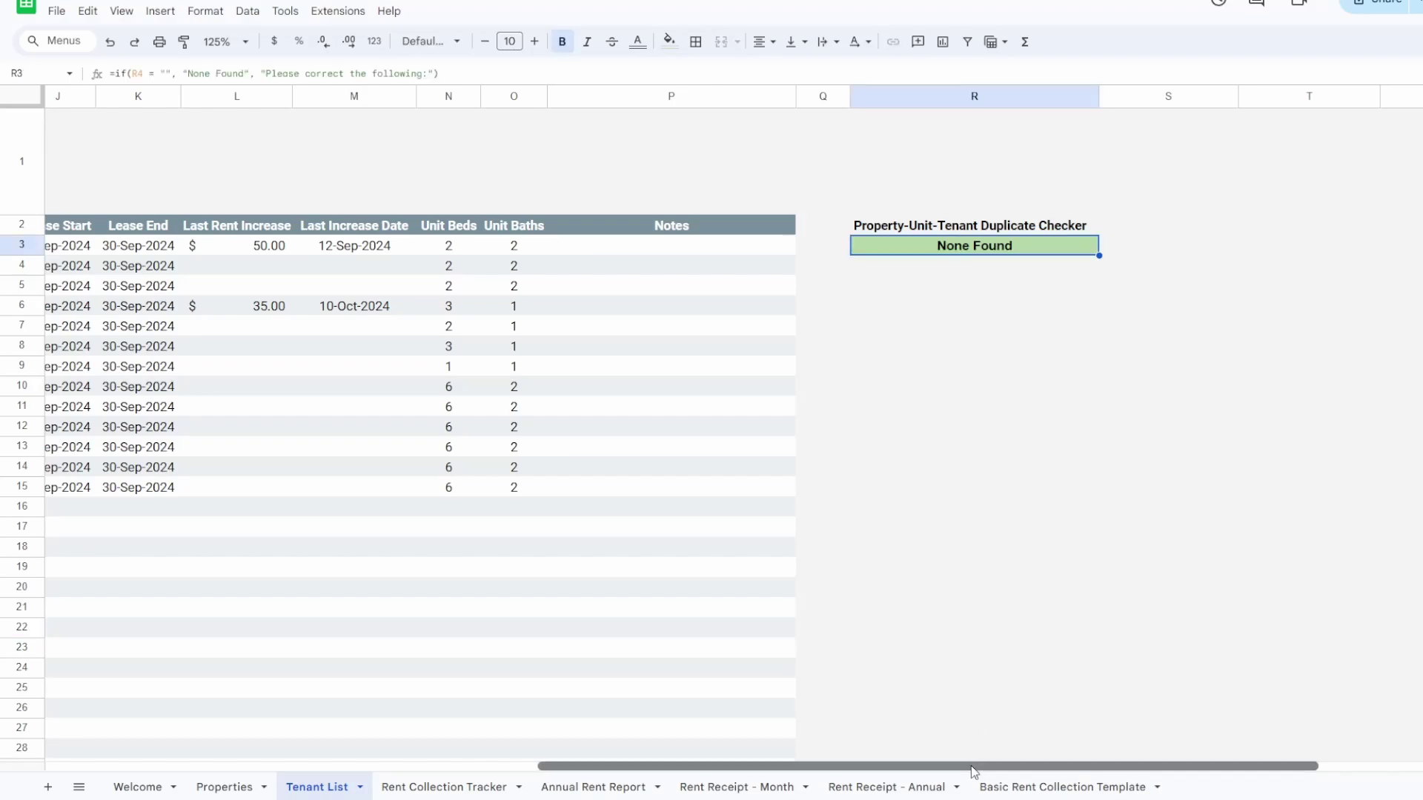
left_click_drag(974, 771, 232, 512)
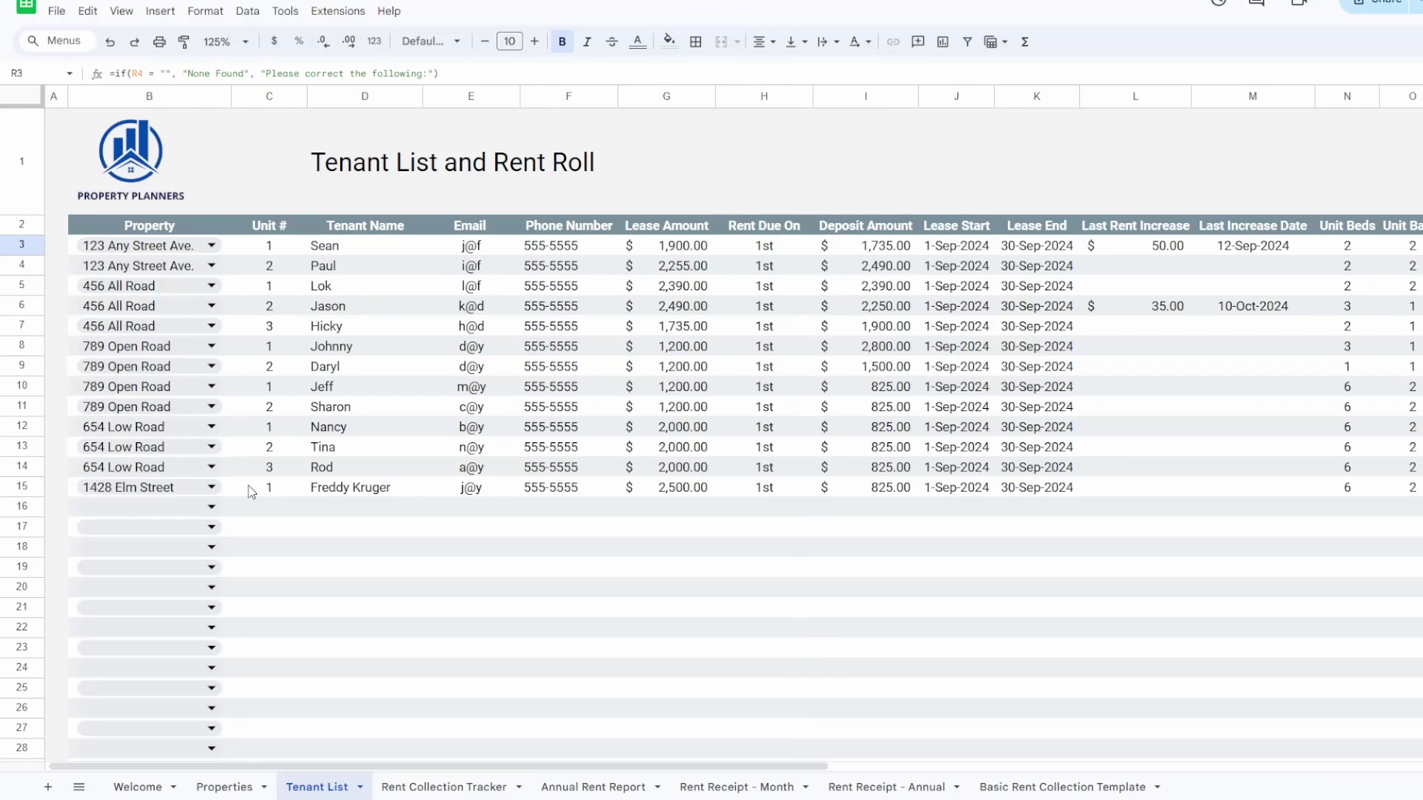
- Test the Tenant List's duplicate checker by entering the first row's property, unit 1 and tenant name again in row 16
left_click(213, 508)
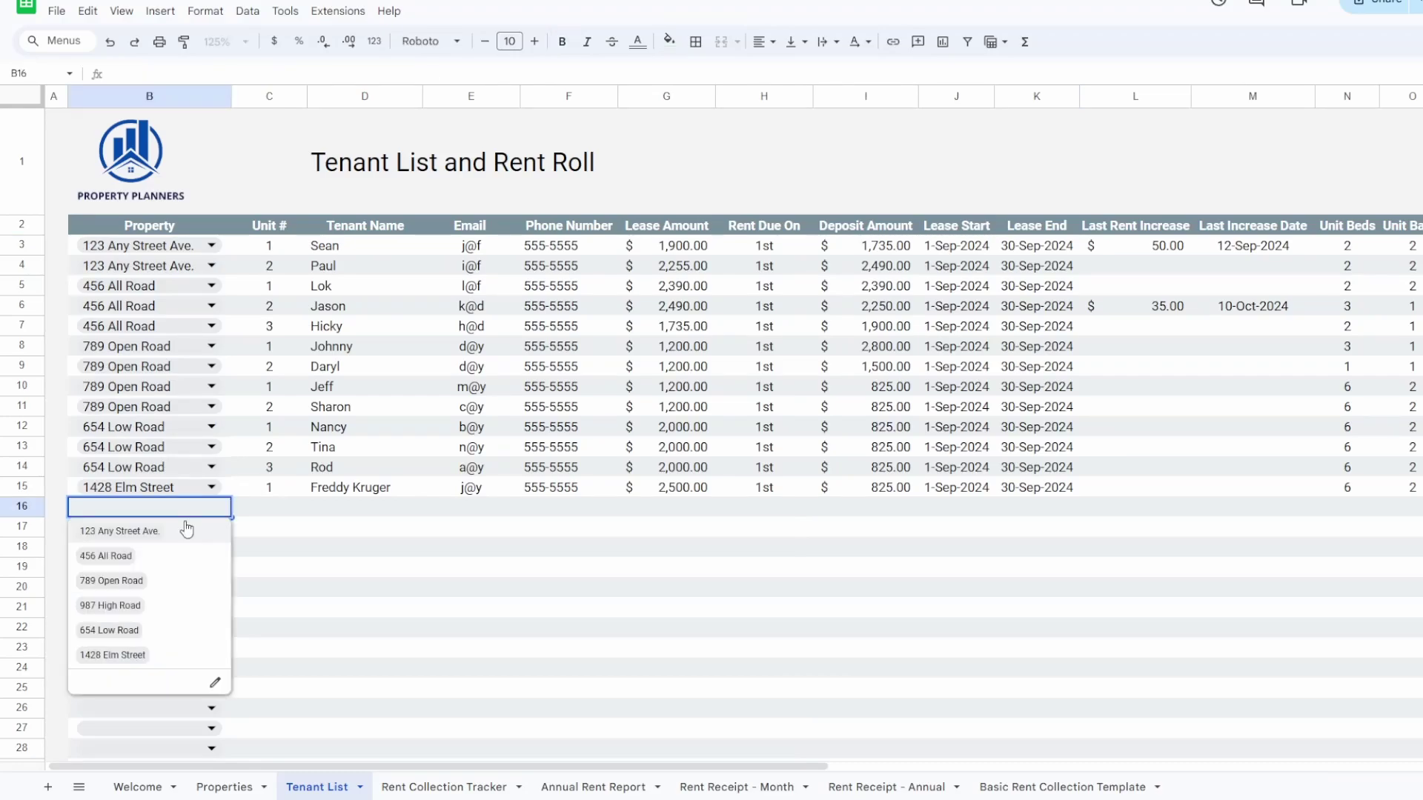
left_click(213, 530)
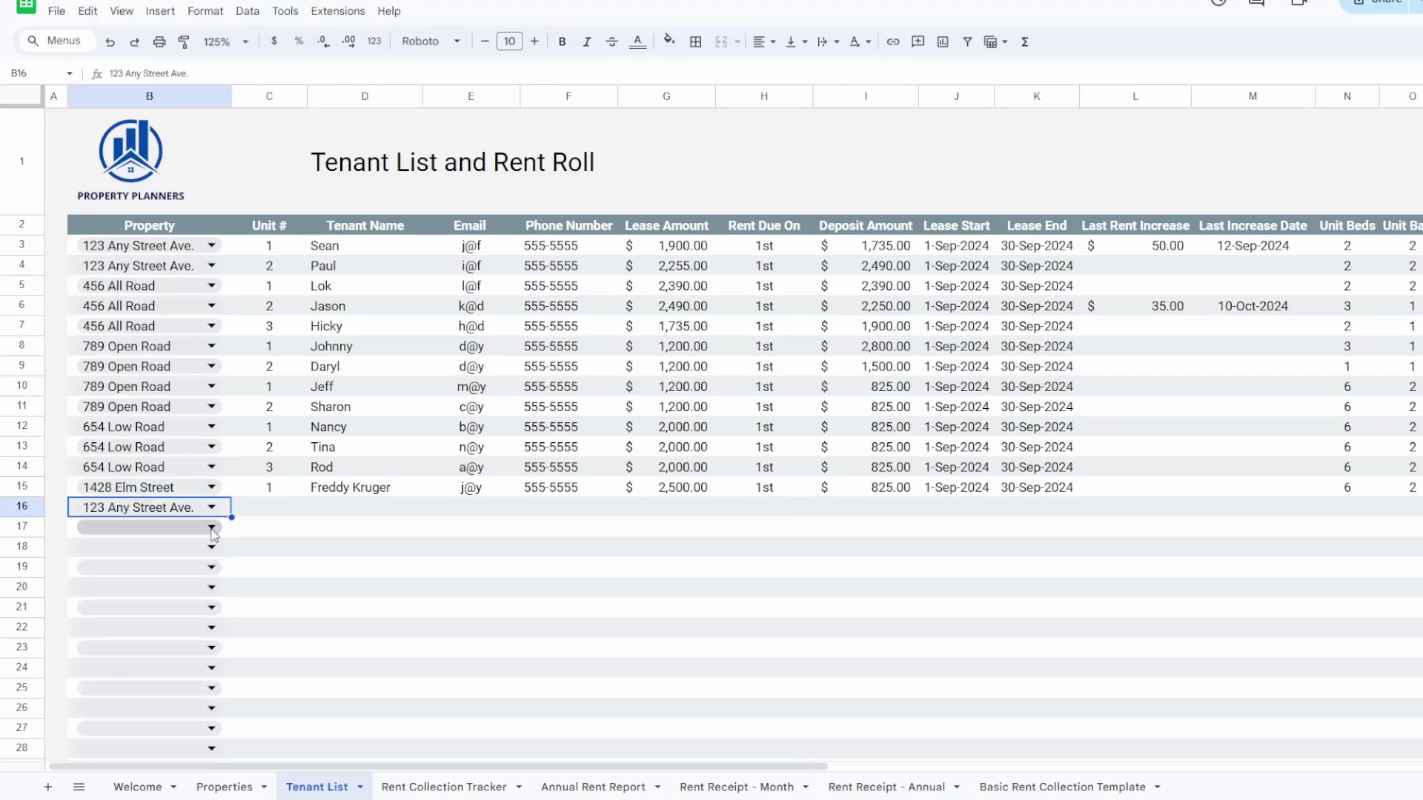
key("Tab")
type("1")
key("Tab")
type("S")
key("Return")
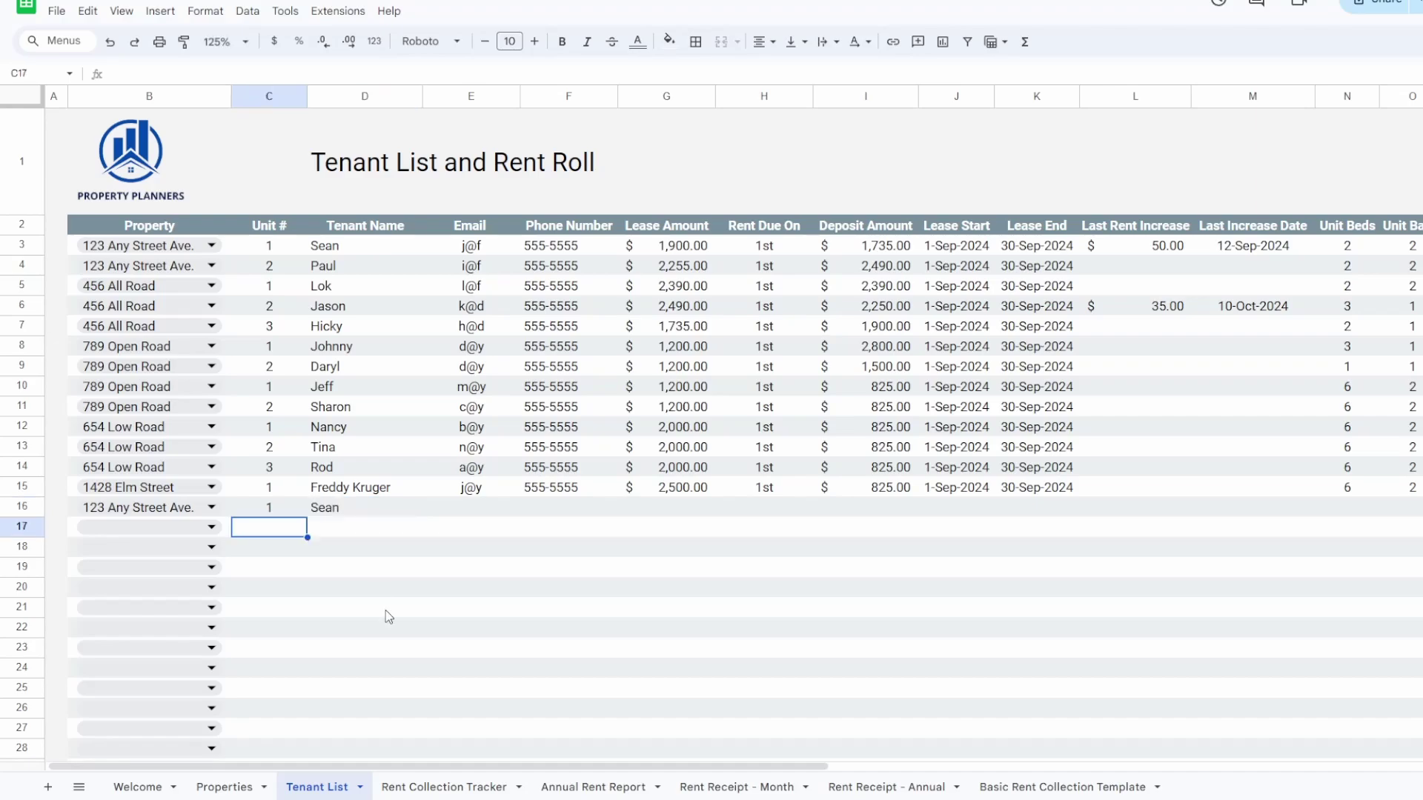
left_click_drag(445, 765, 378, 760)
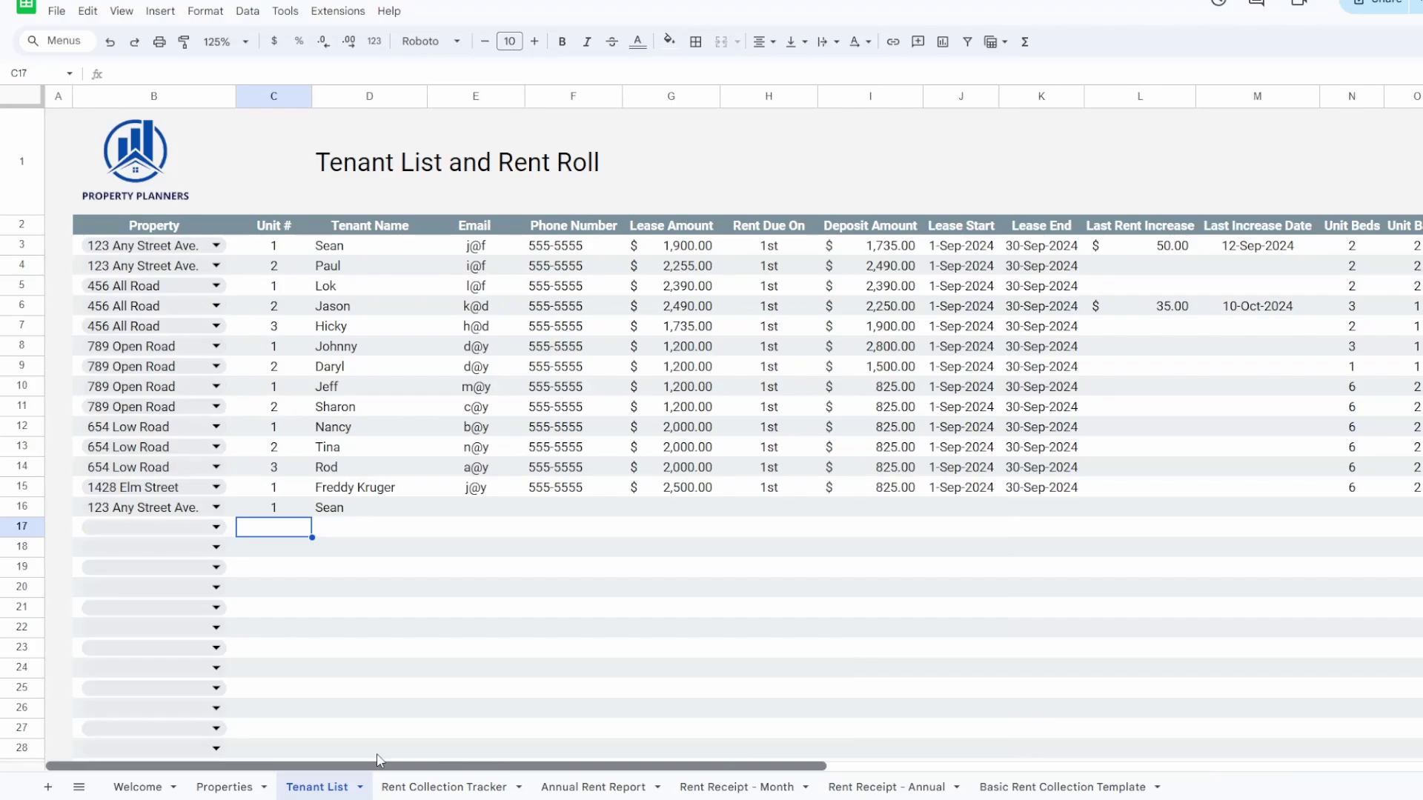
- Clear the duplicate property, unit number and tenant name from row 16 of the Tenant List
left_click_drag(149, 507, 357, 510)
key("Delete")
mouse_move(474, 765)
left_mouse_down()
mouse_move(1014, 773)
mouse_move(493, 776)
left_mouse_up()
left_click(292, 591)
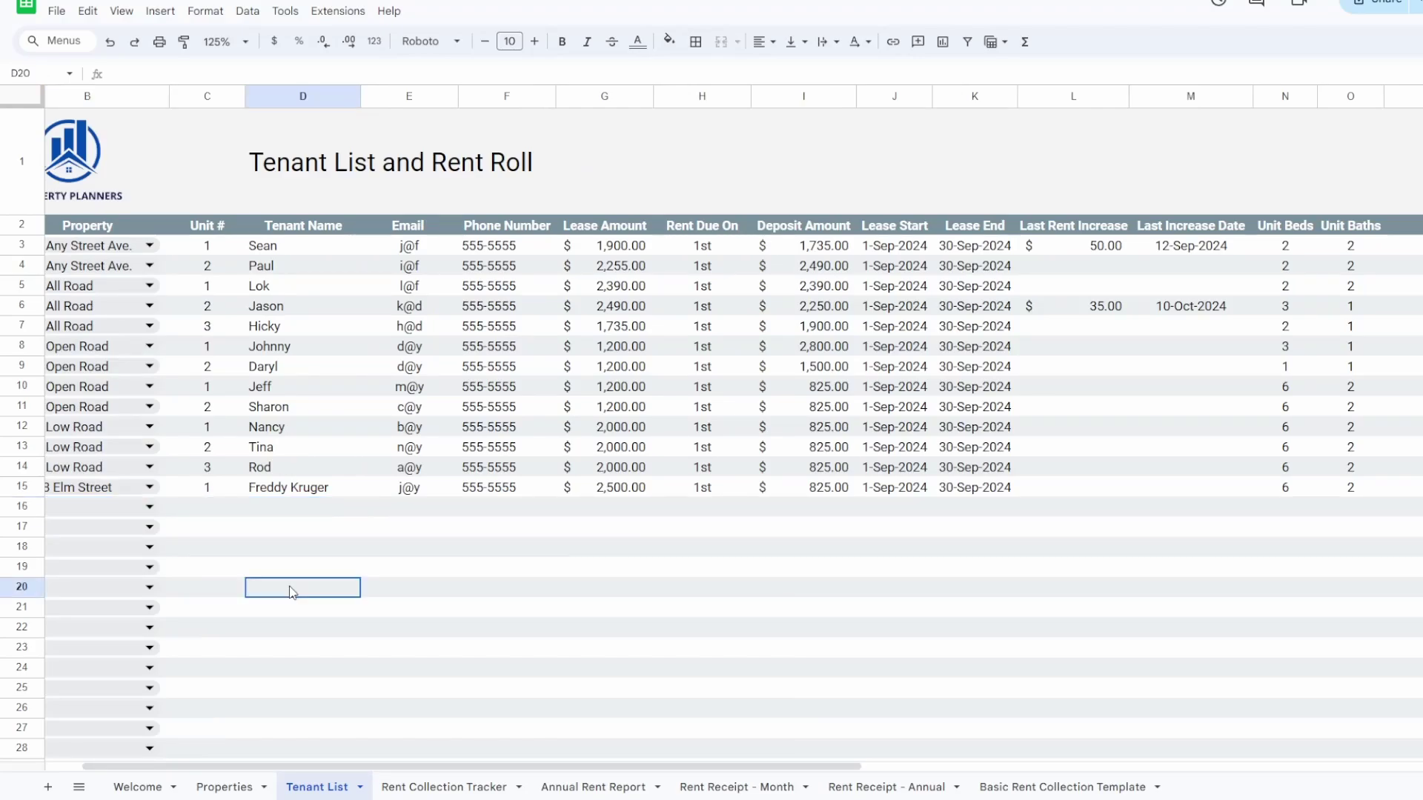
scroll(652, 661, "left", 2)
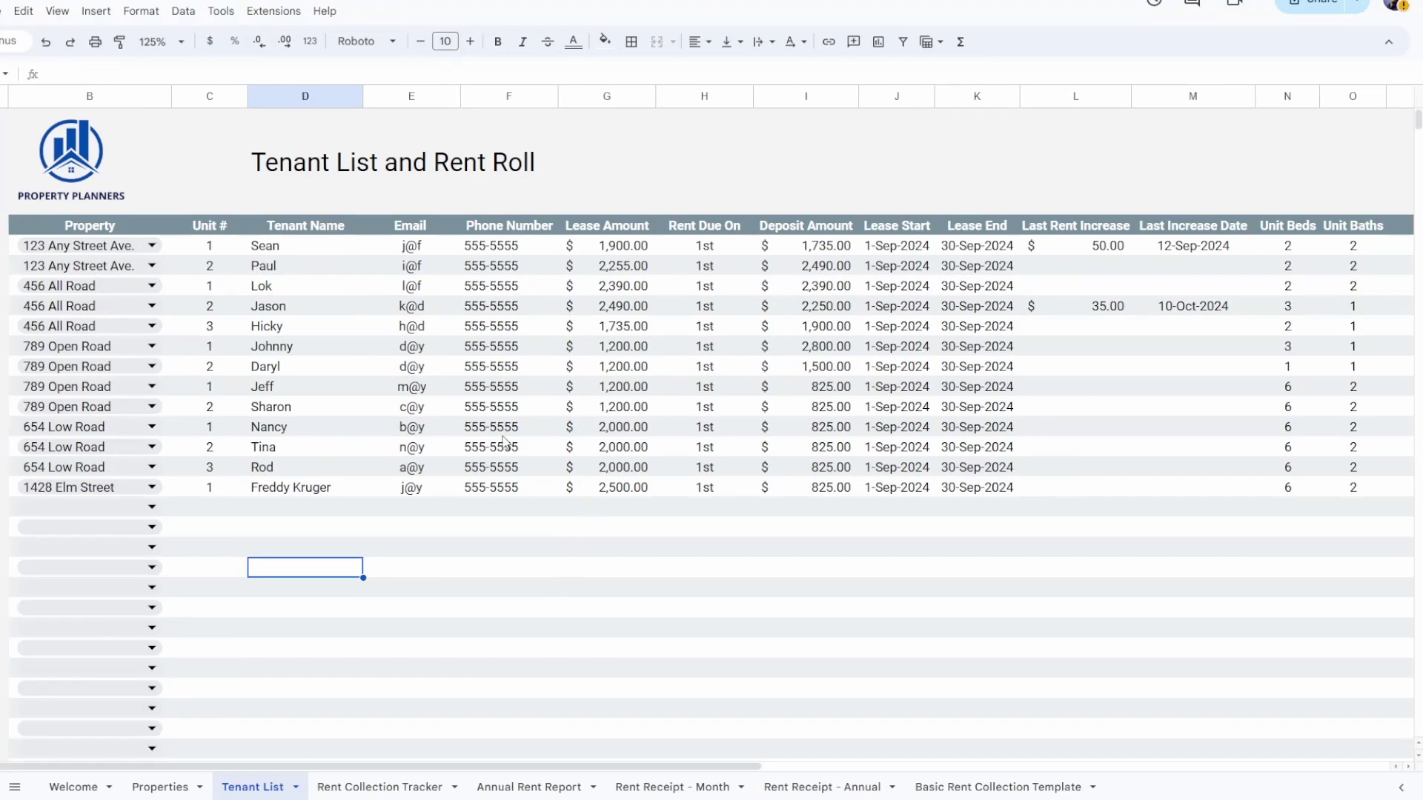
- Examine the data validation rule for the Tenant List's Property column, including its dropdown source range, and close it without changes
left_click(187, 16)
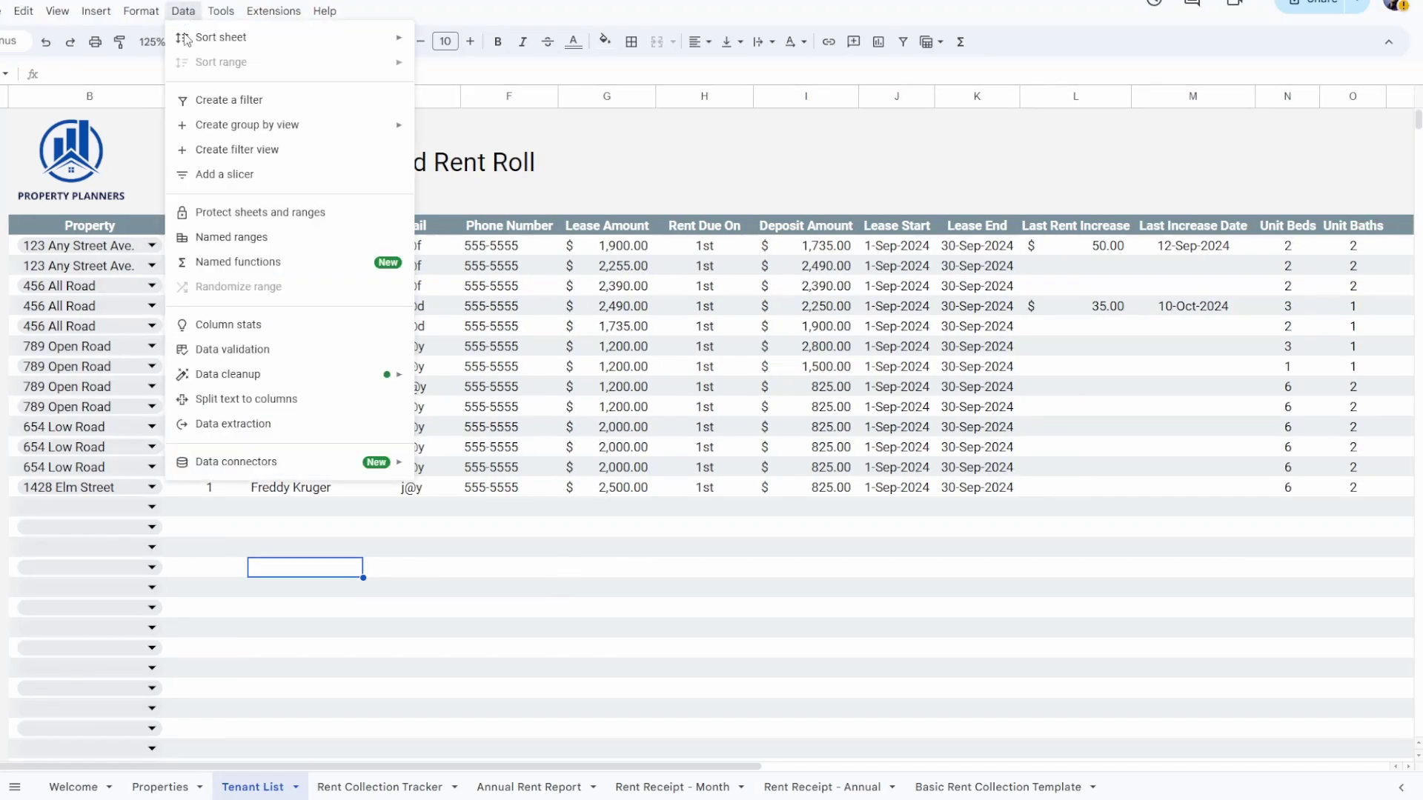
left_click(301, 358)
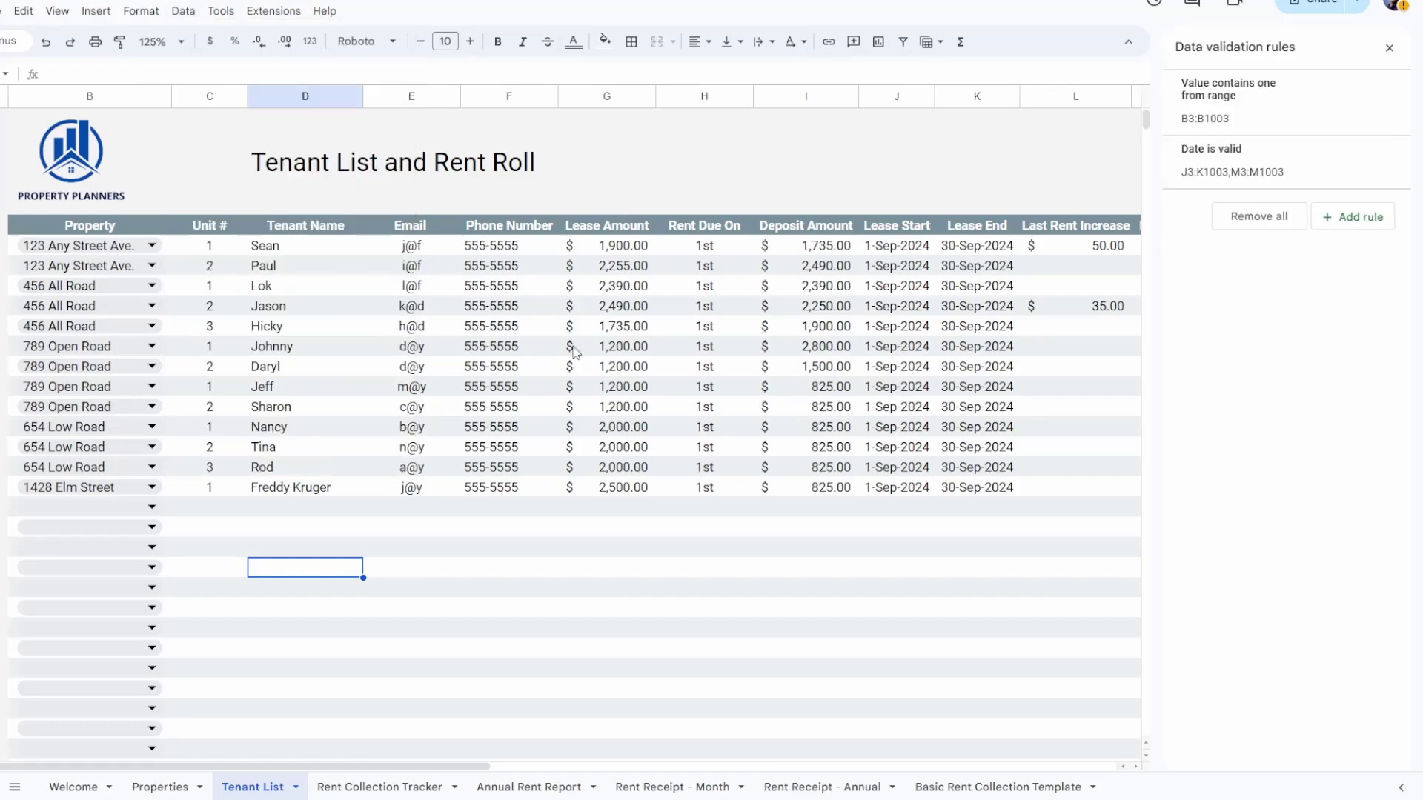
left_click(1245, 113)
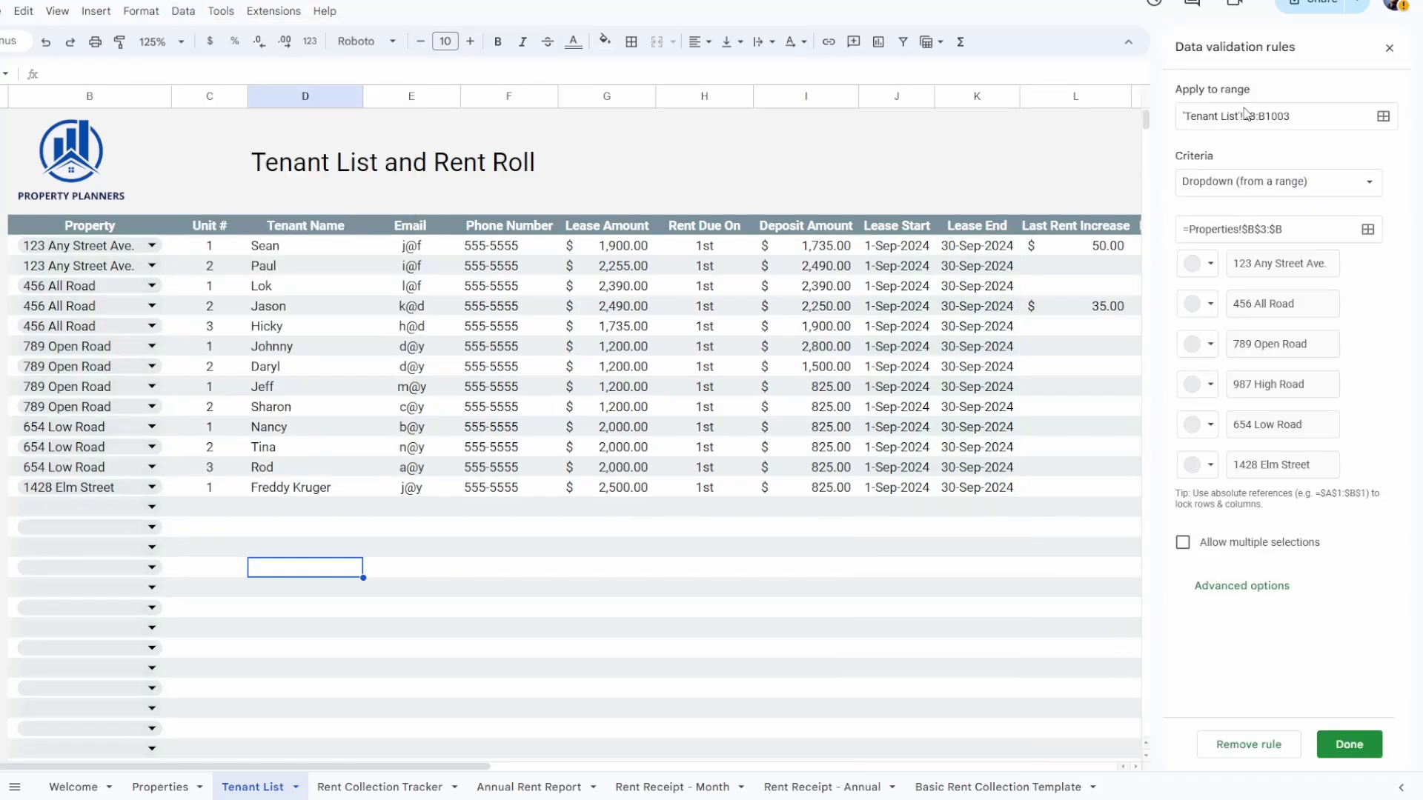
left_click(1301, 229)
key("ctrl+a")
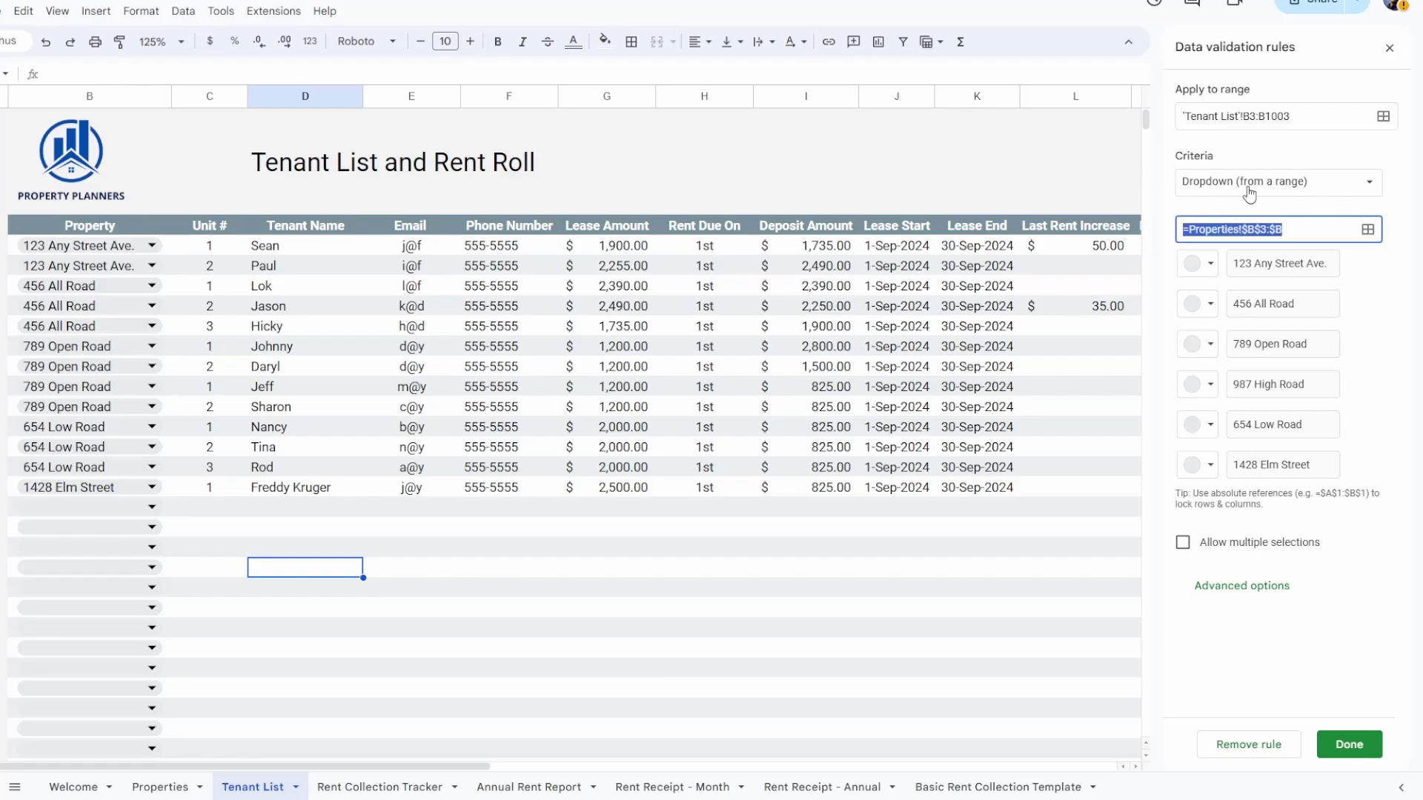
left_click(1391, 58)
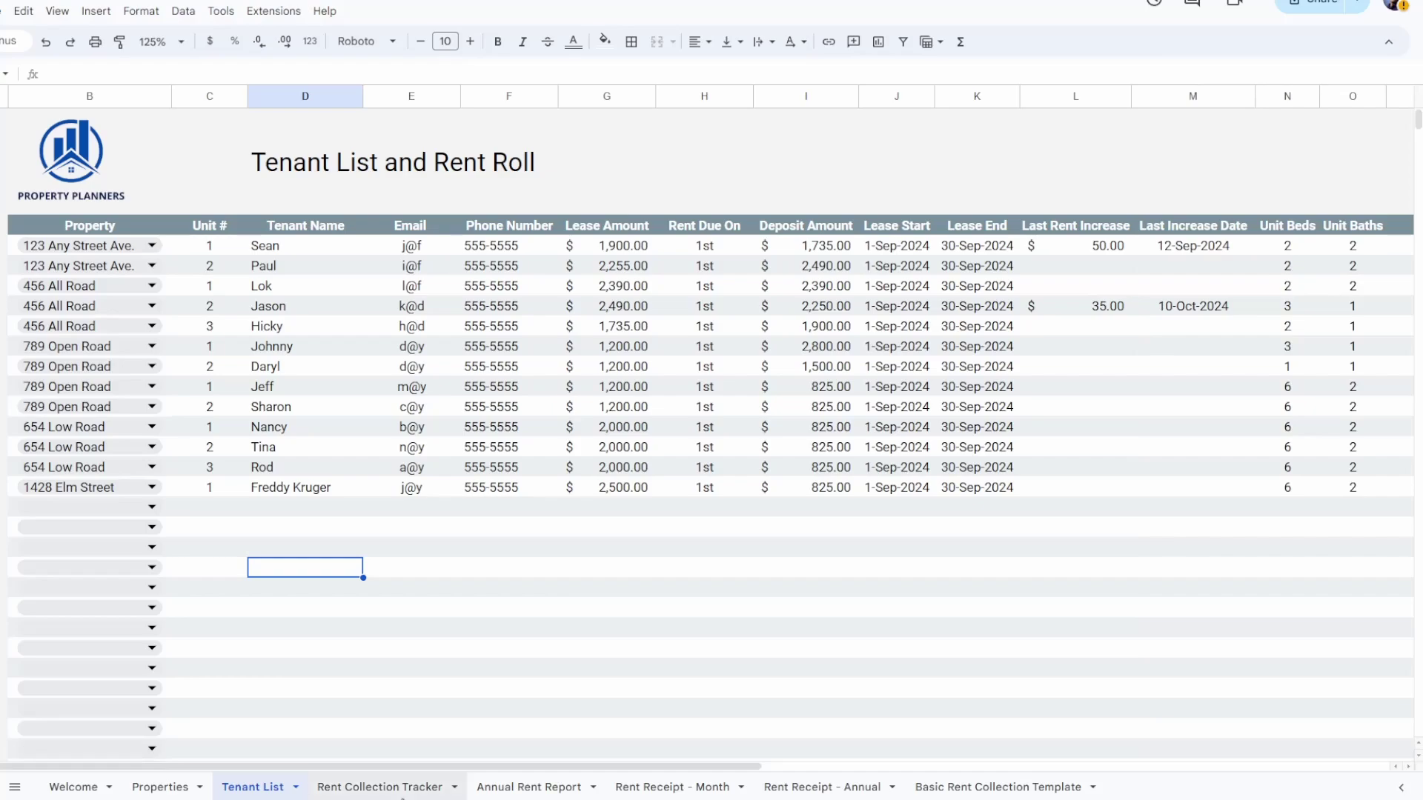
- On the Rent Collection Tracker, review the selection list of the first Property-Unit-Tenant entry without changing it
left_click(380, 787)
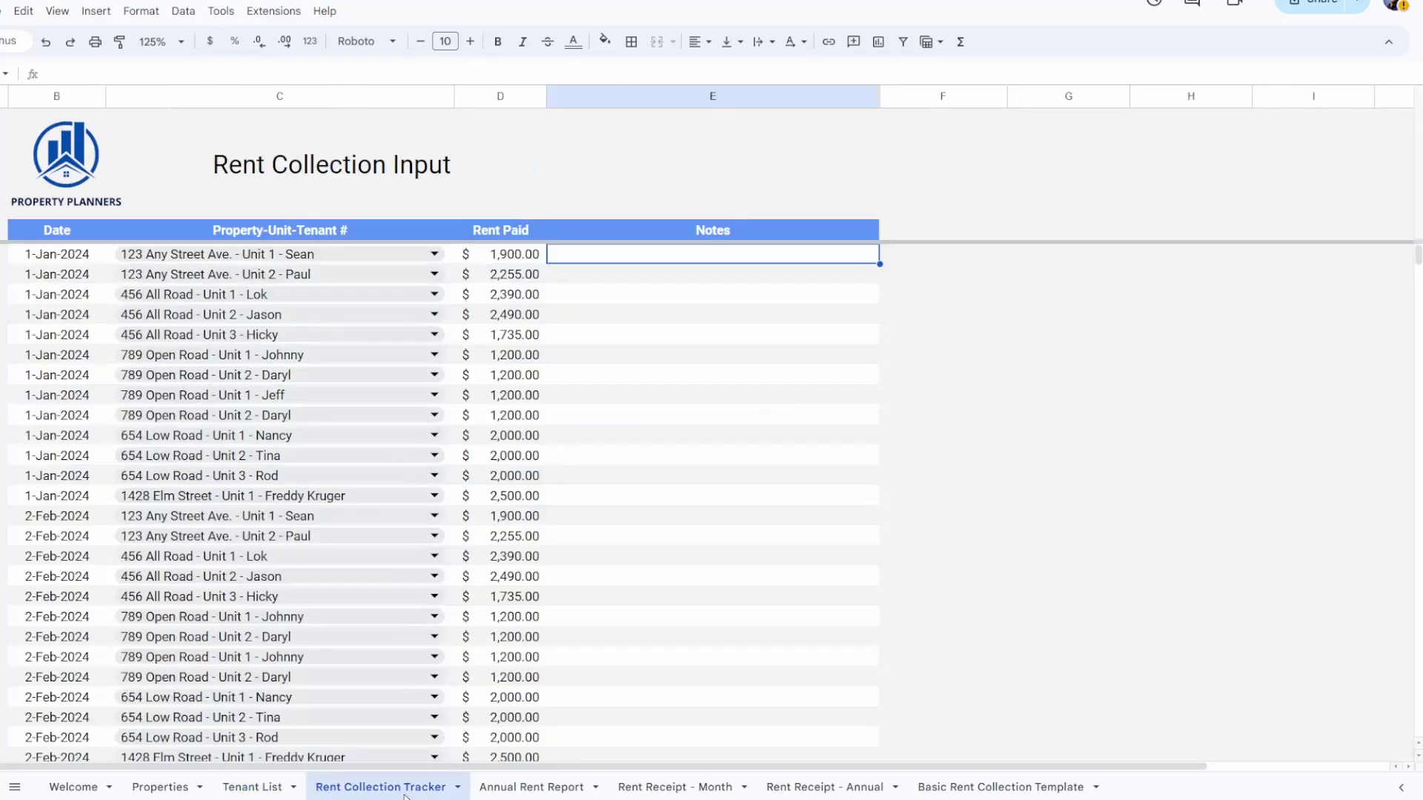
left_click(434, 255)
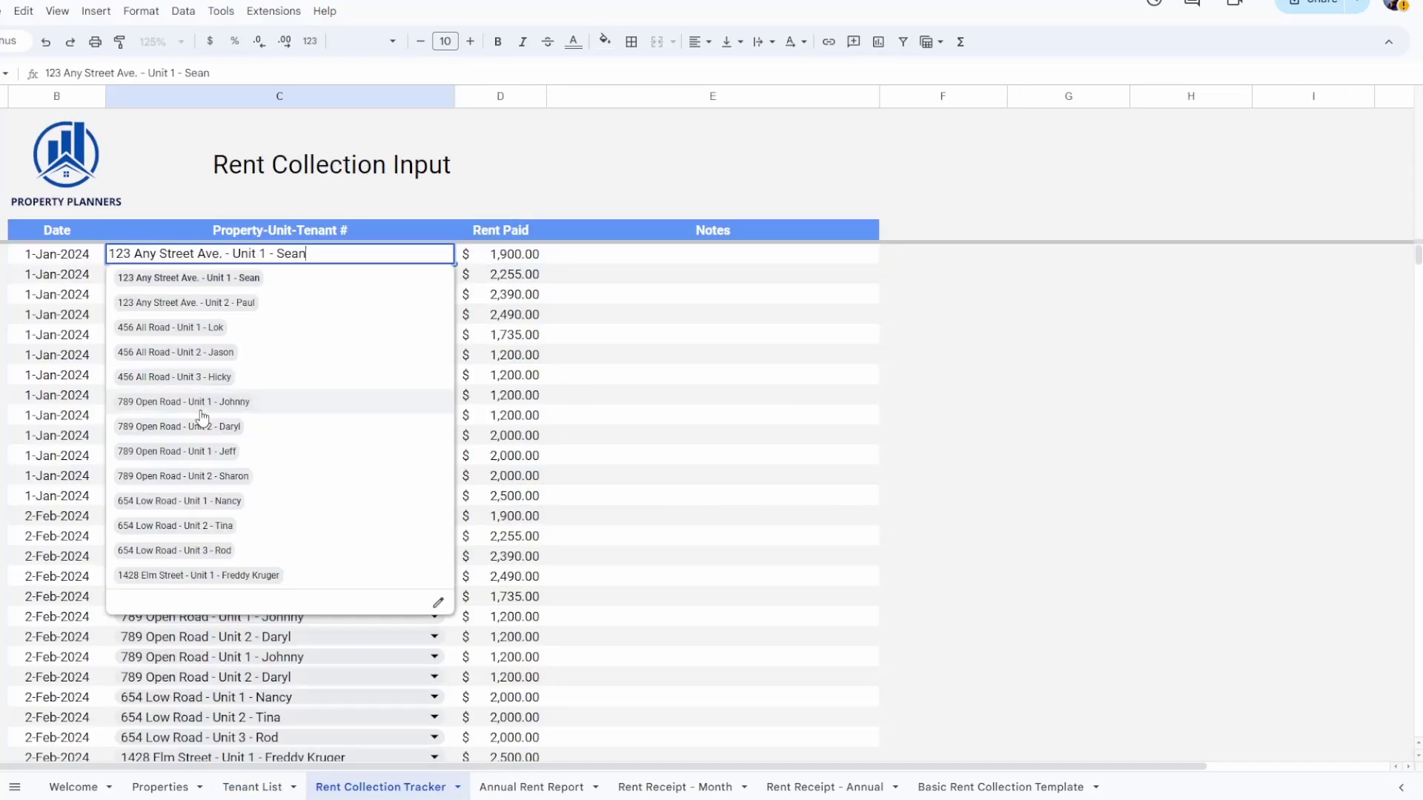
left_click(601, 263)
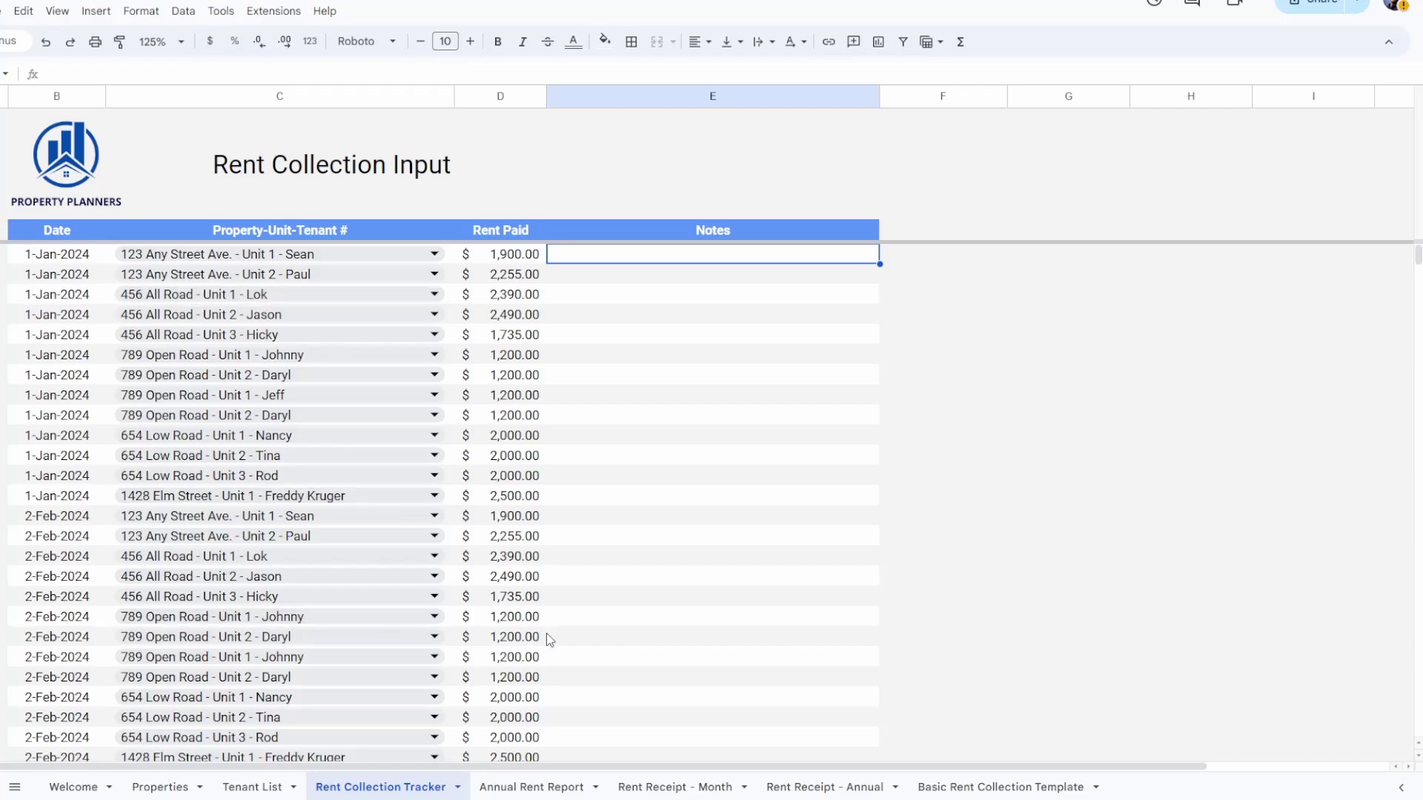
- On the Tenant List, examine the first row's property, unit and tenant cells and the column U formulas combining them in U3 and U4
left_click(254, 787)
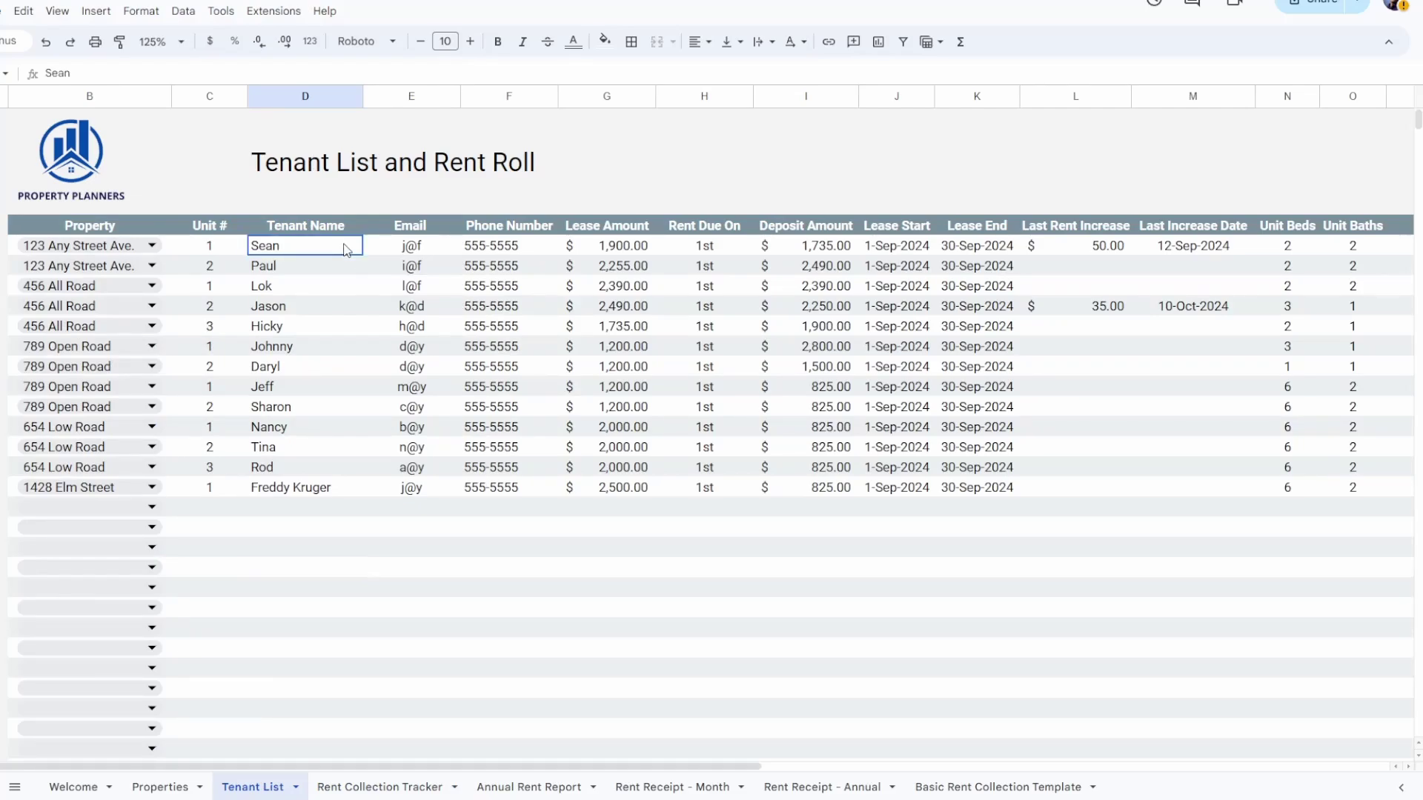
left_click_drag(346, 250, 115, 252)
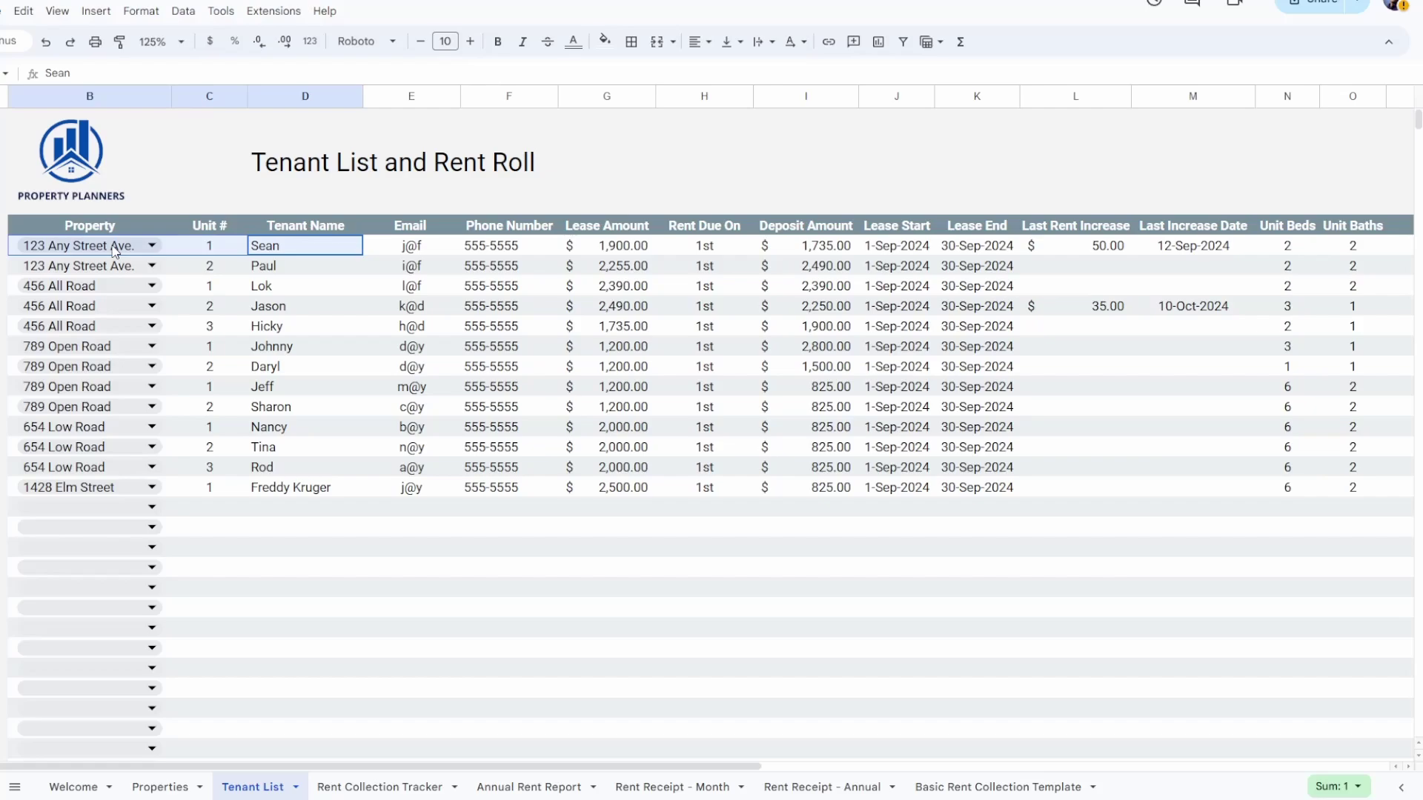
left_click_drag(438, 765, 1282, 766)
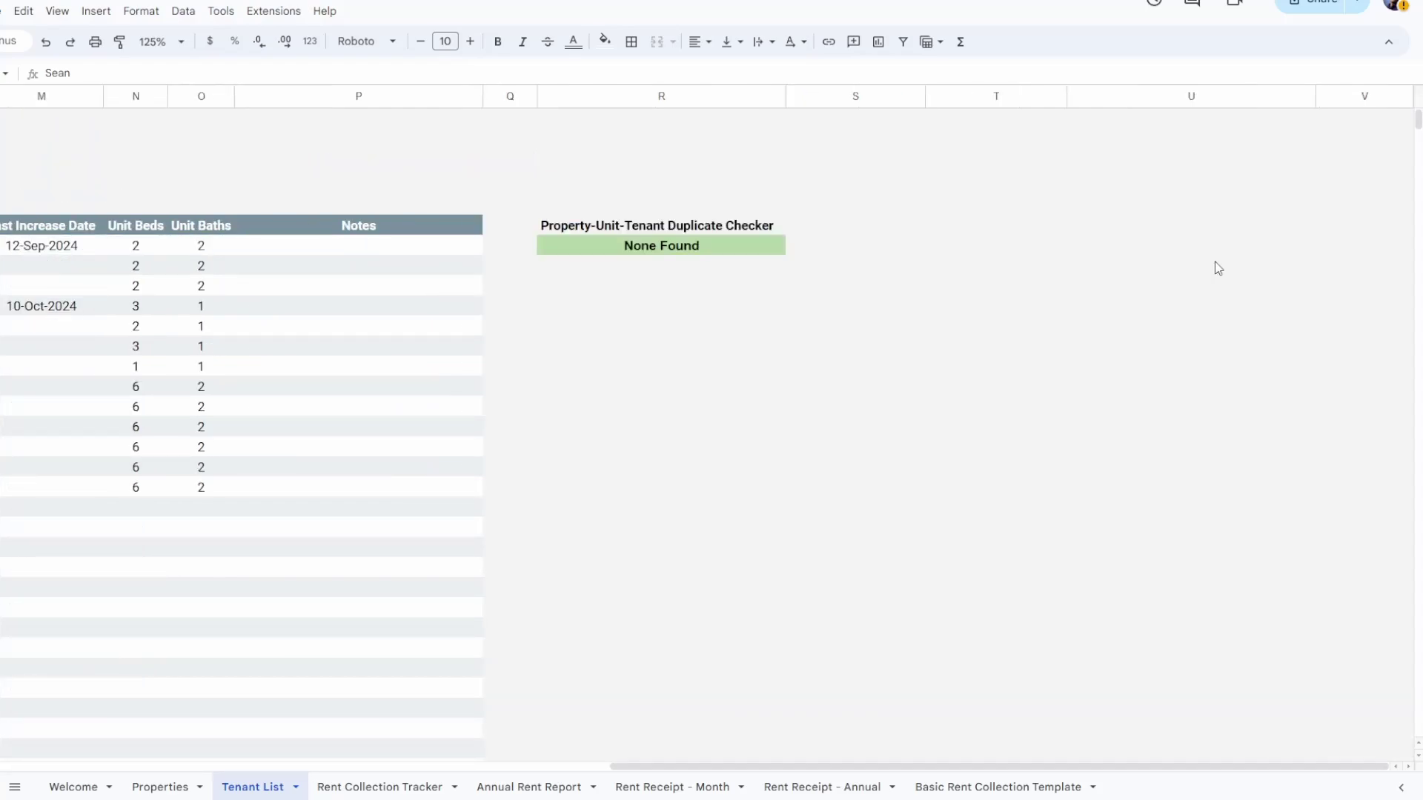
left_click(1189, 252)
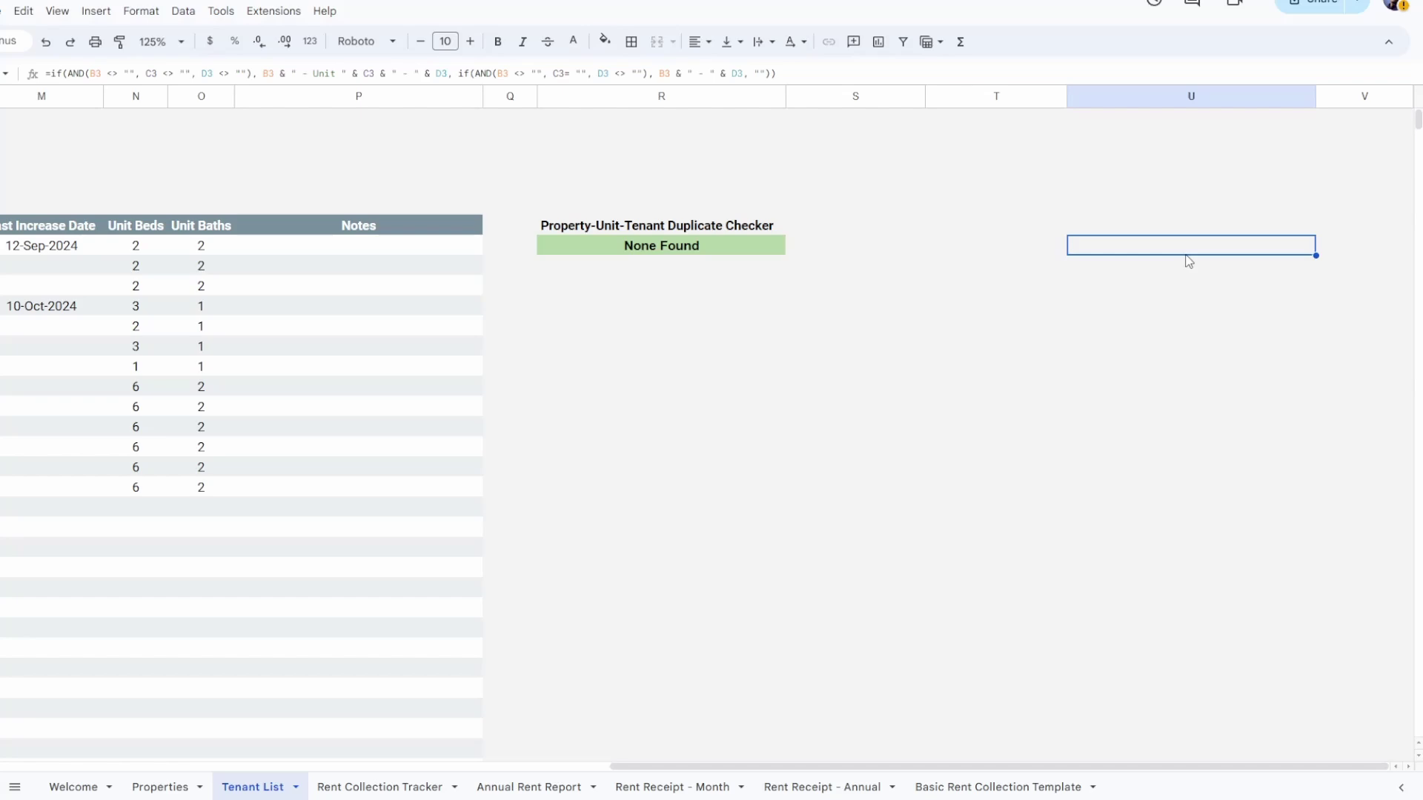
left_click(798, 73)
left_click_drag(774, 73, 9, 41)
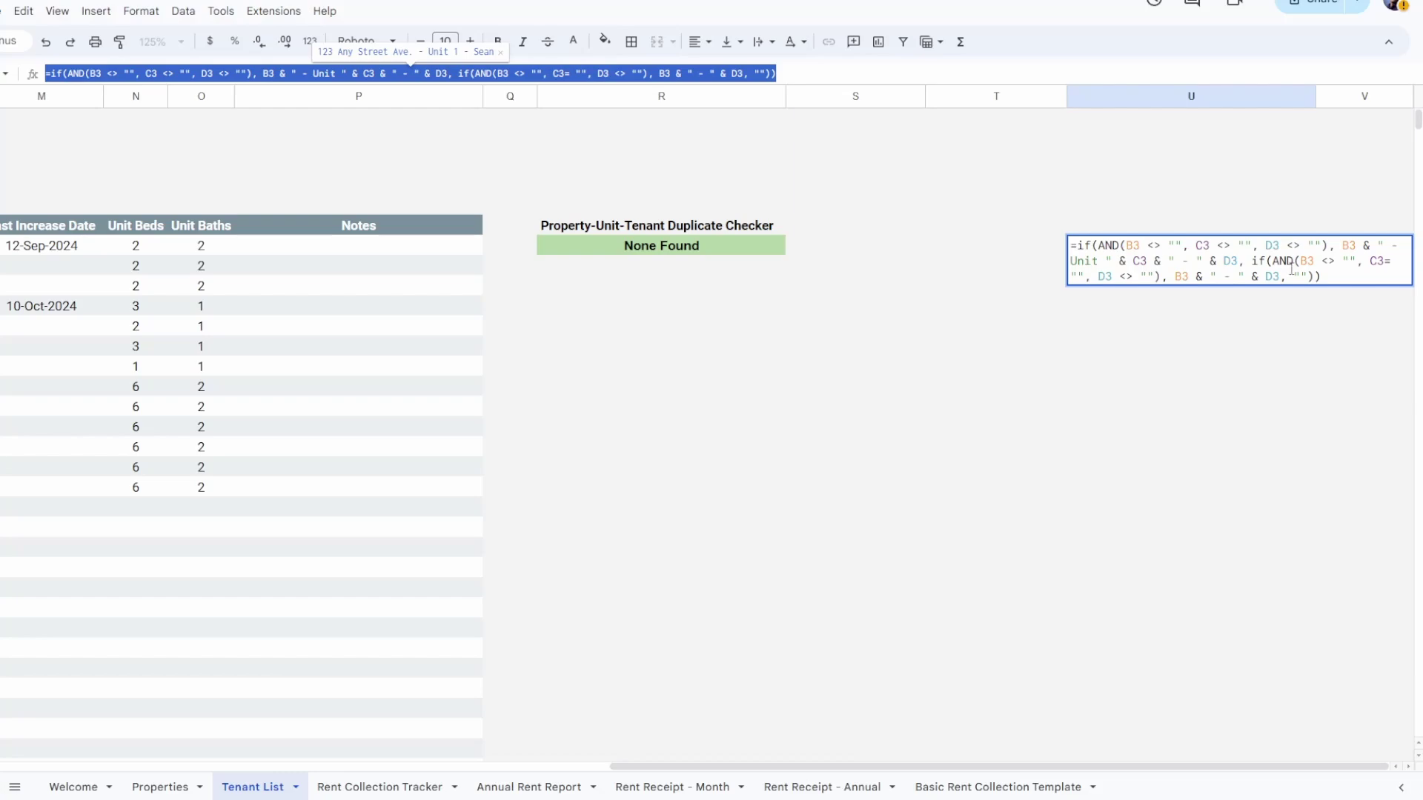
left_click(784, 75)
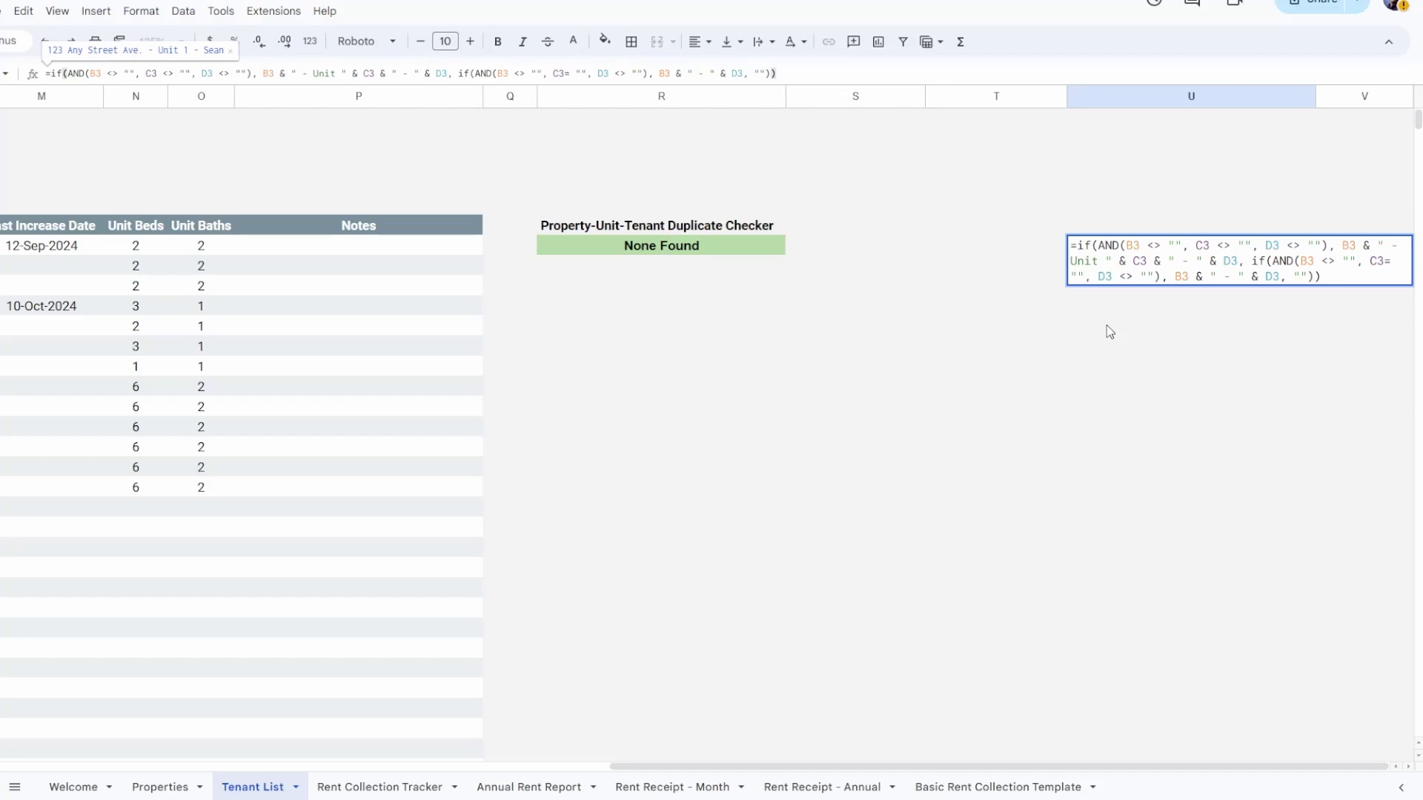
key("Escape")
left_click(1127, 271)
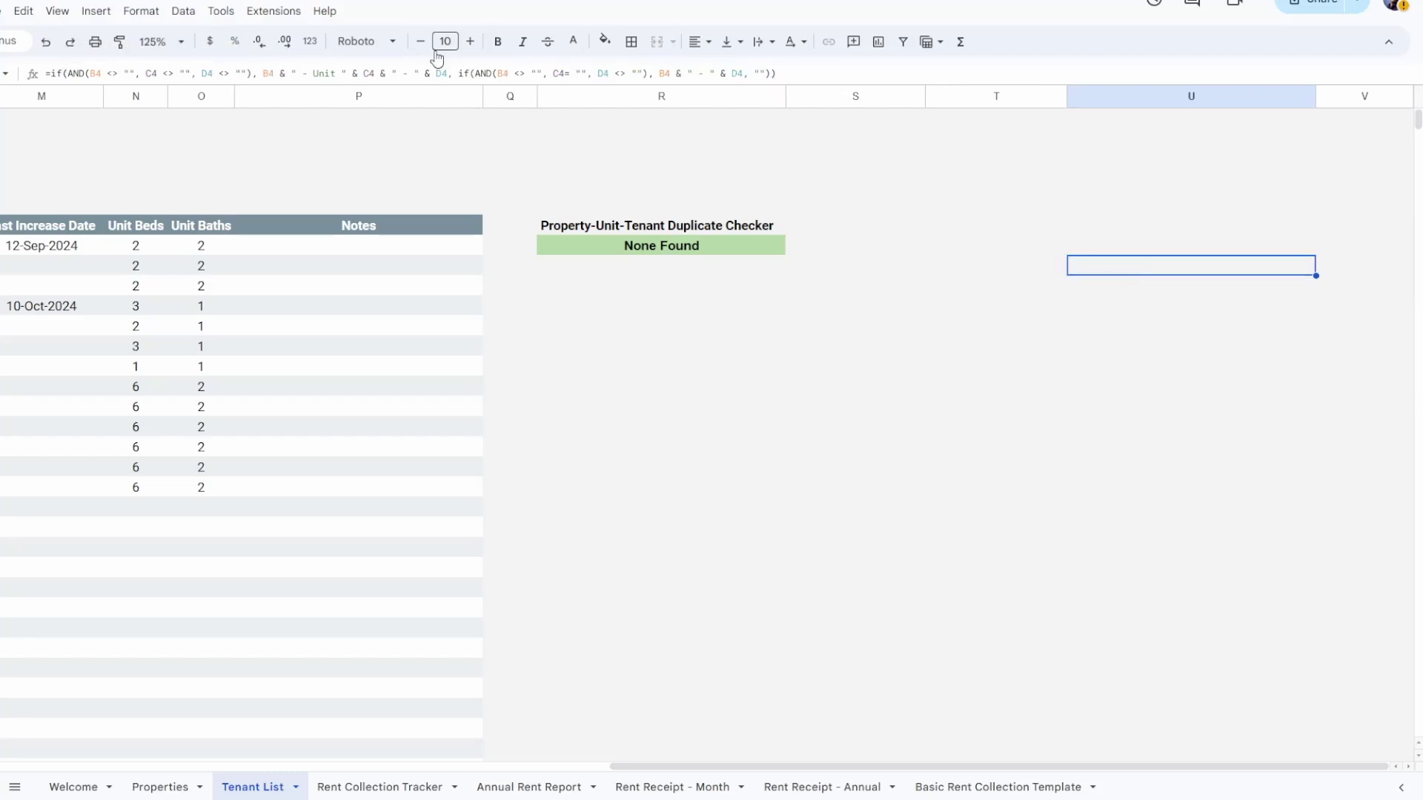
- Change the text color of helper cell U4 on the Tenant List, allowing the edit to the protected range
left_click(584, 45)
left_click(623, 110)
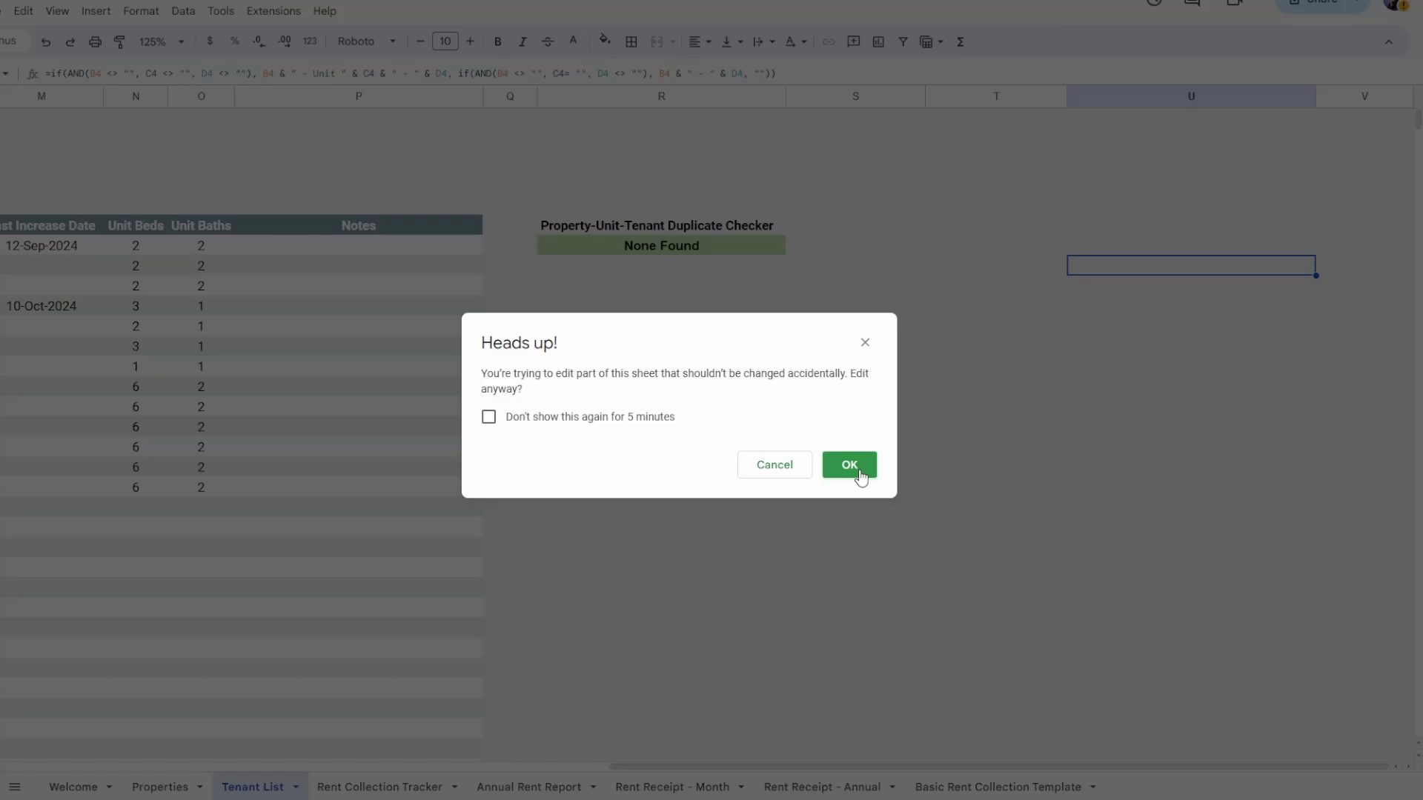
left_click(849, 465)
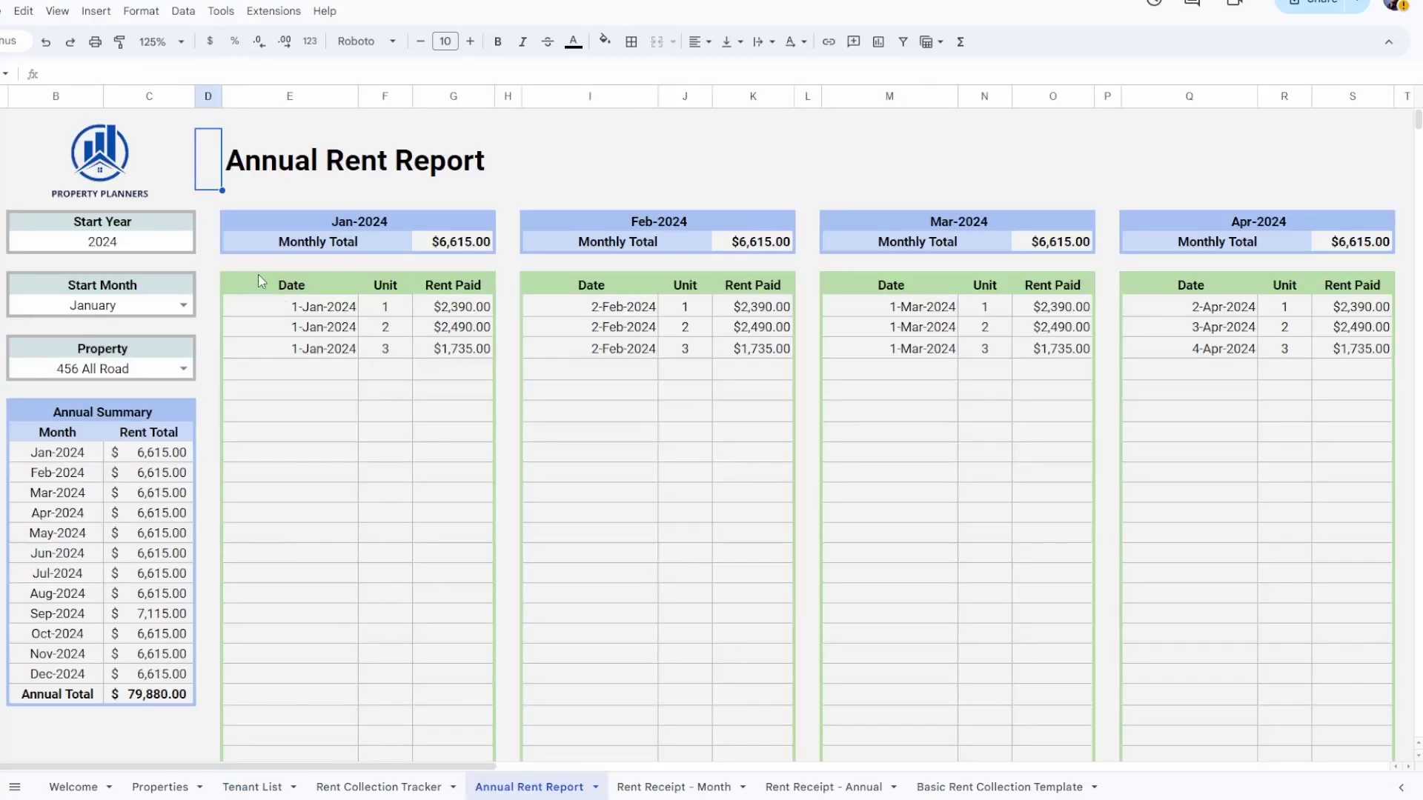
- On the Annual Rent Report, switch the Property selection to the first listed address and again to the third
left_click(183, 368)
left_click(143, 418)
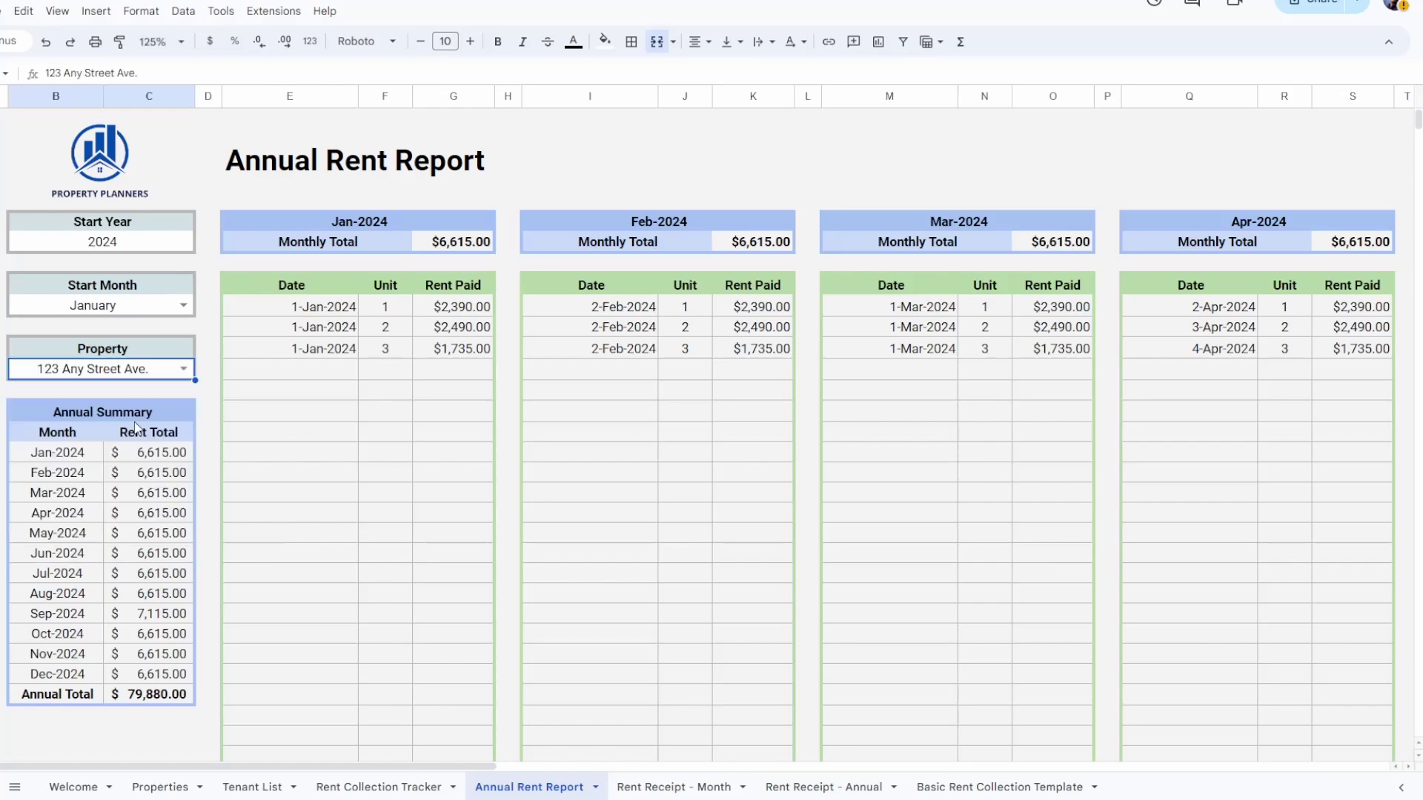
left_click(183, 369)
left_click(122, 455)
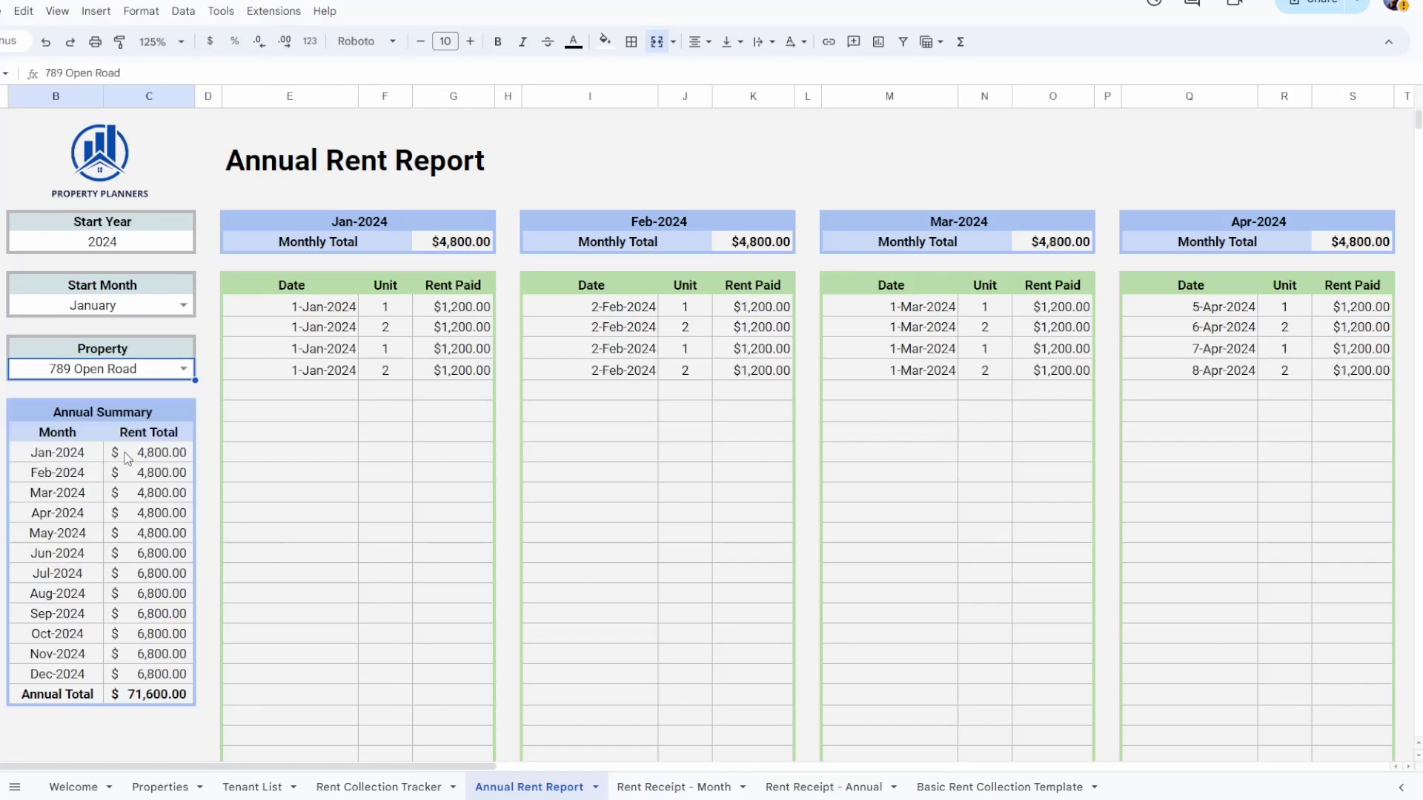
left_click(182, 369)
left_click(211, 331)
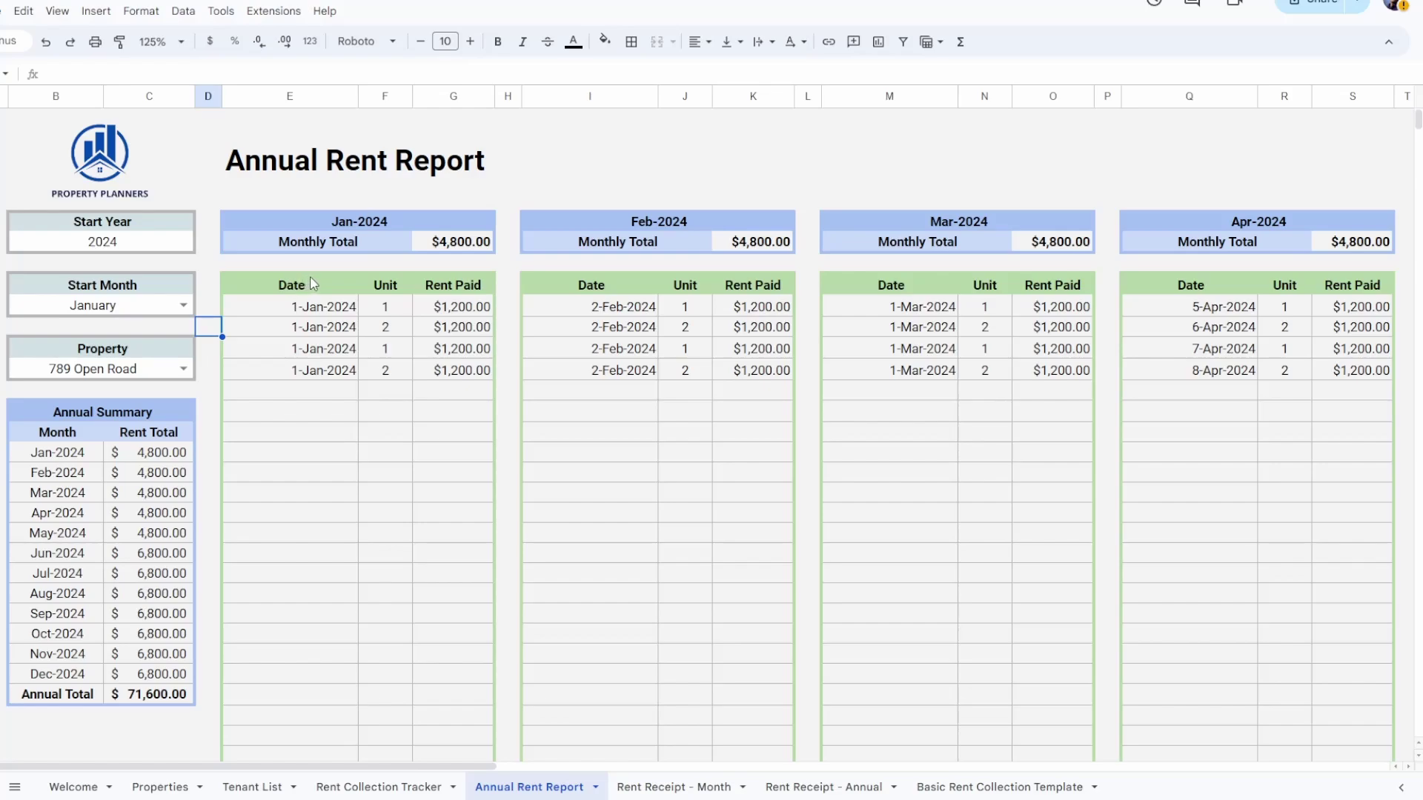
- Examine the full query formula in the Date header cell of the Jan-2024 table and leave it unchanged
left_click(271, 287)
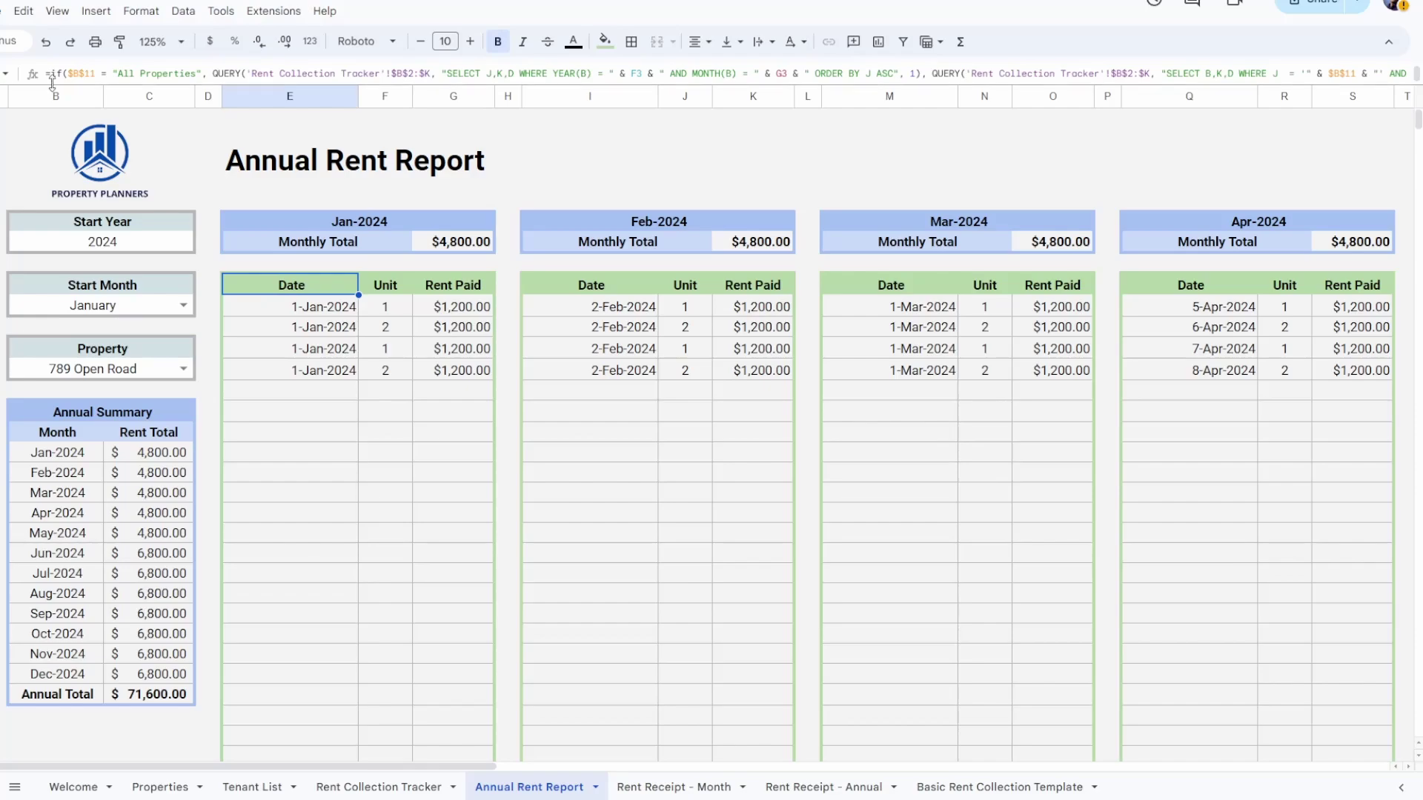
left_click_drag(52, 83, 57, 102)
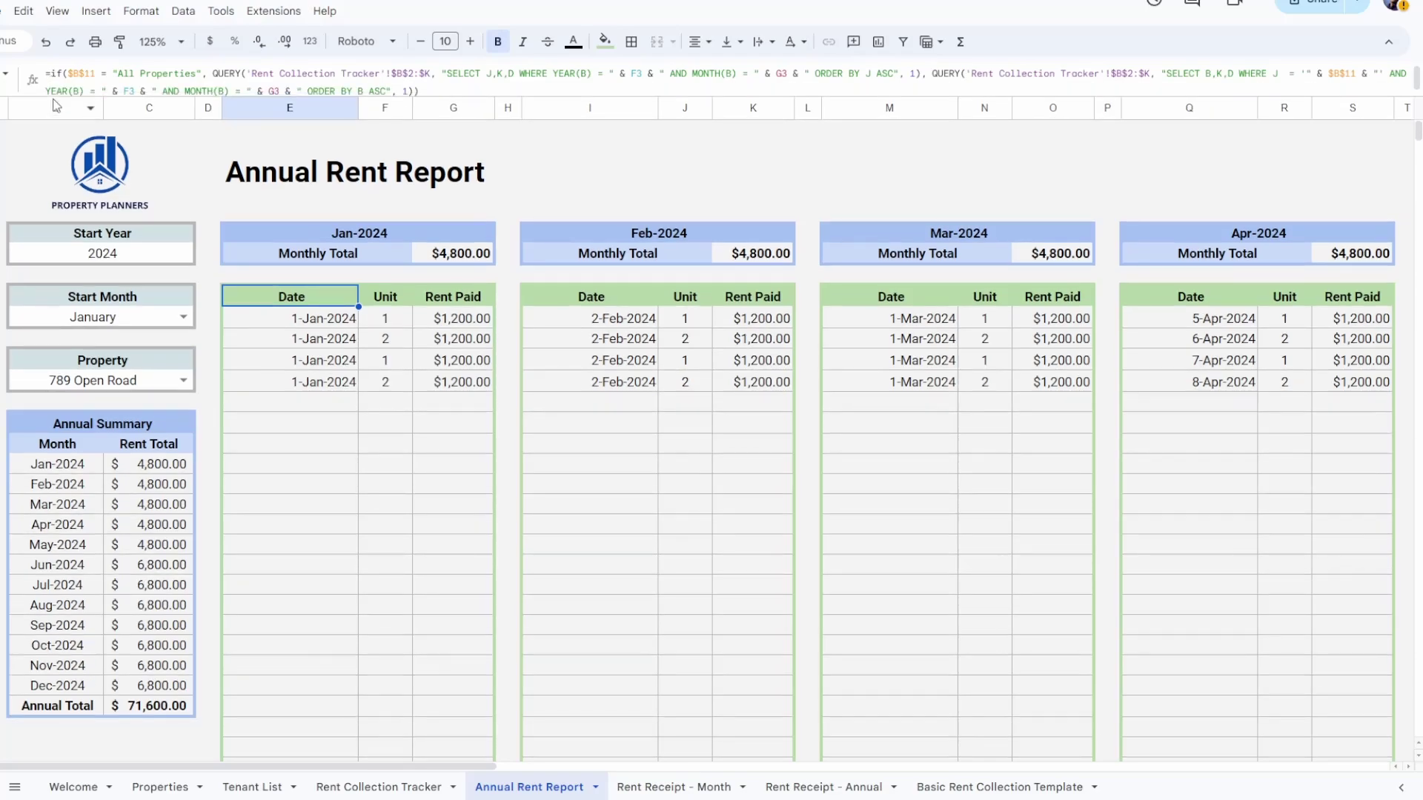
triple_click(410, 96)
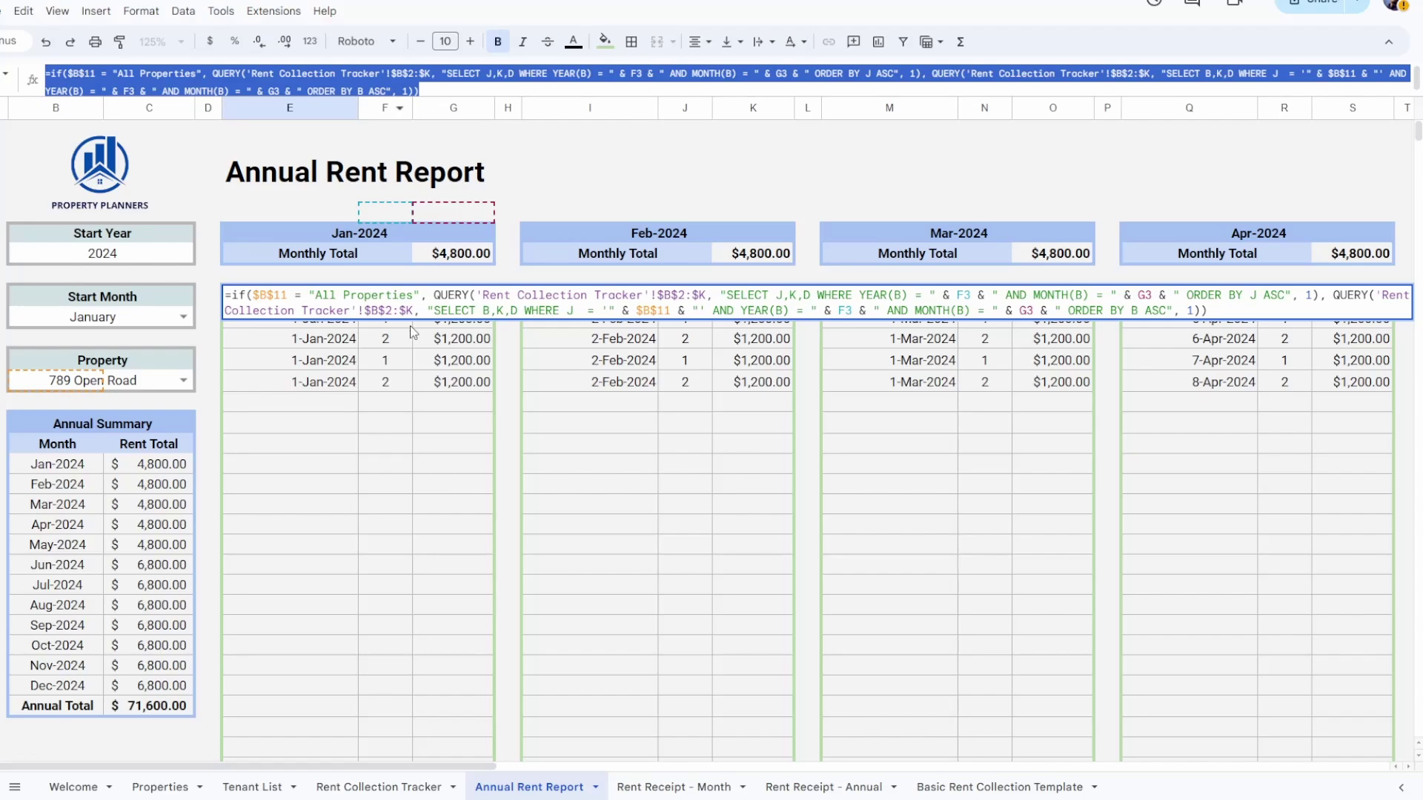
left_click(327, 369)
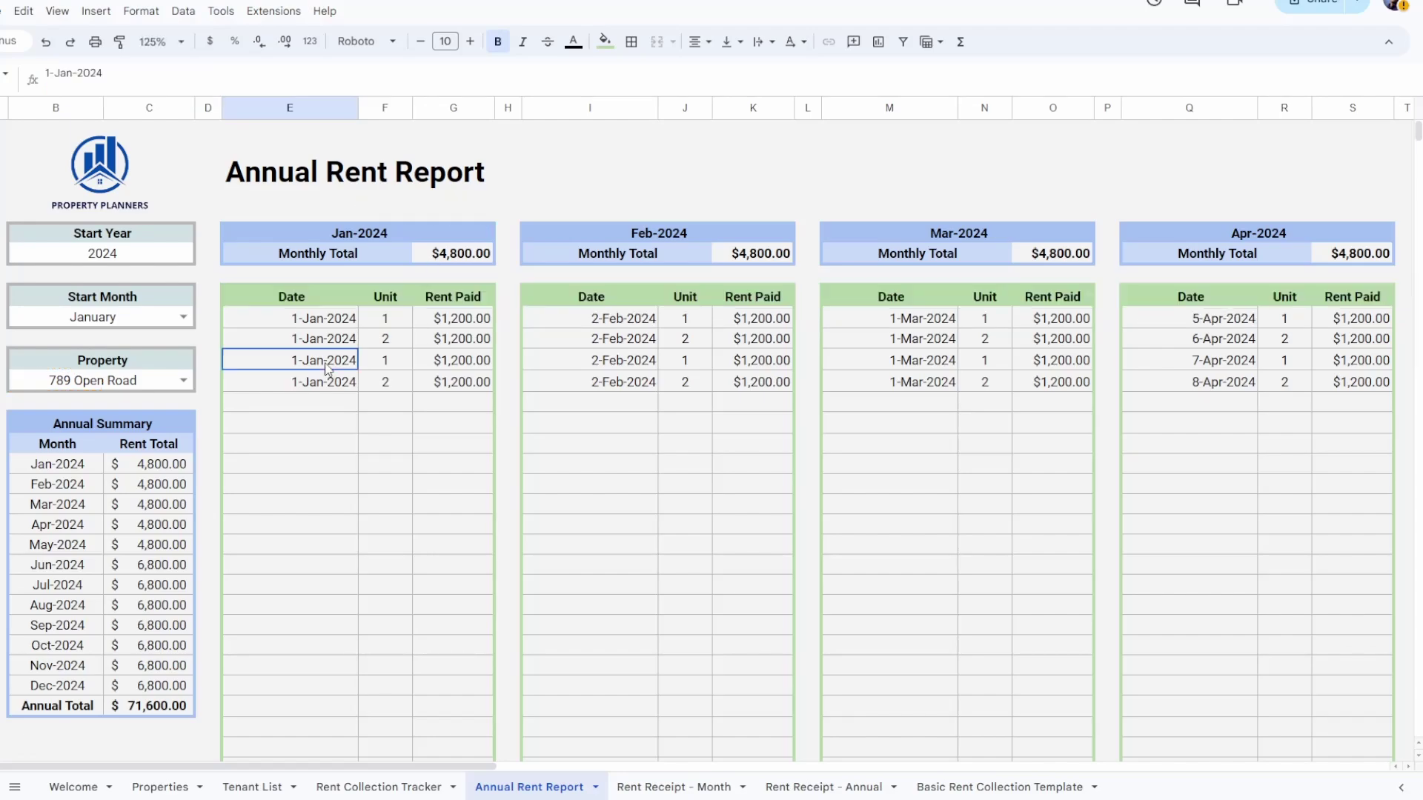
- Set the Annual Rent Report's Property to All Properties and its Start Month to February
left_click(185, 376)
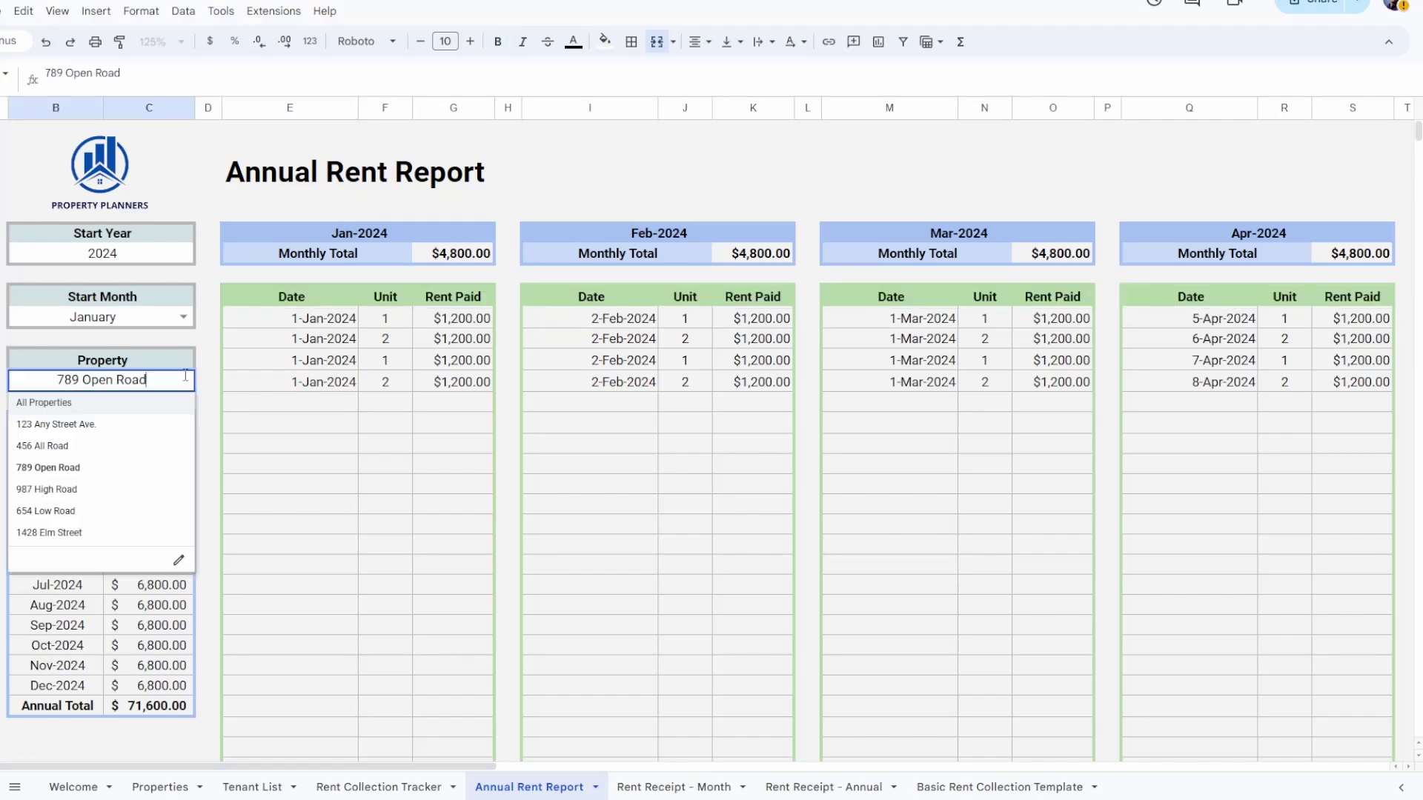
left_click(111, 404)
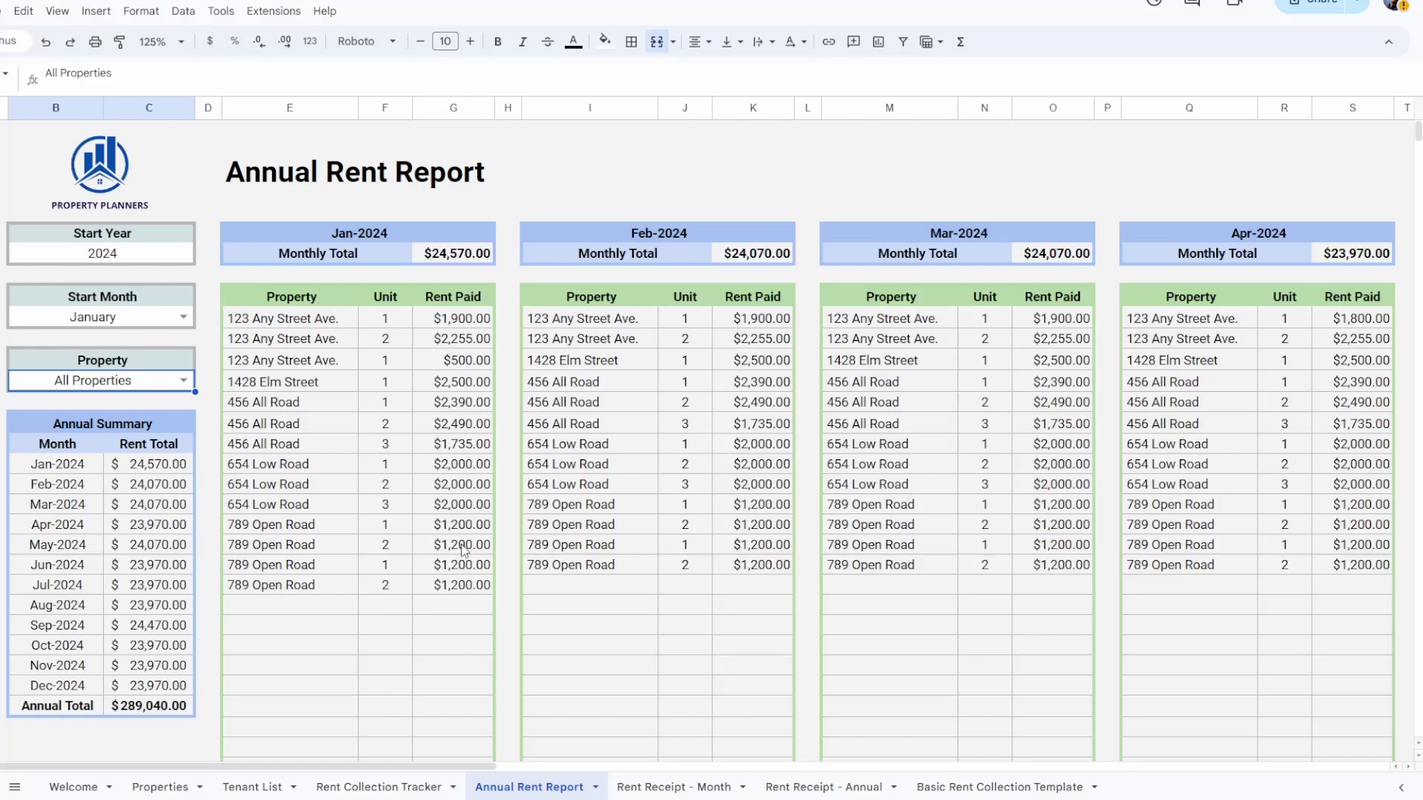
left_click(179, 315)
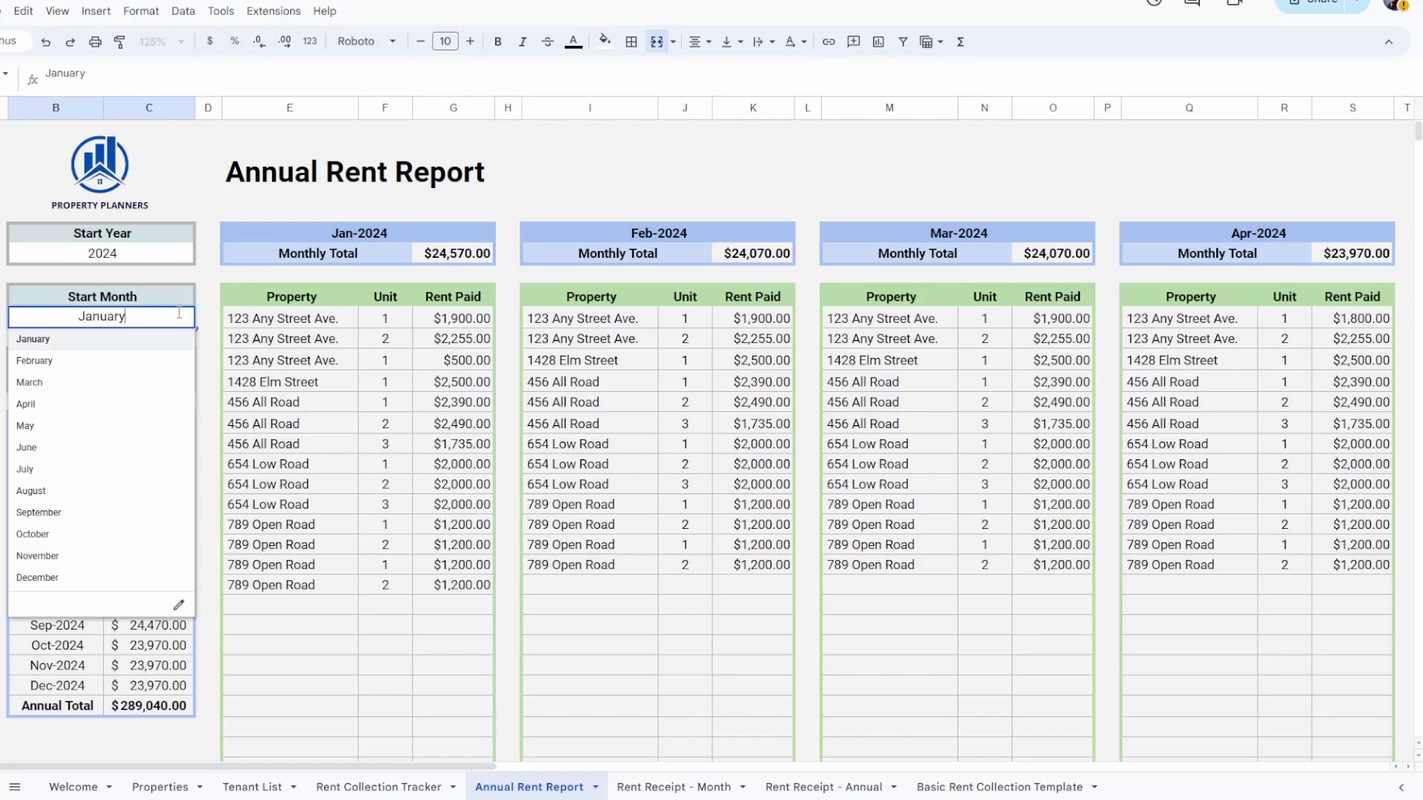
left_click(45, 360)
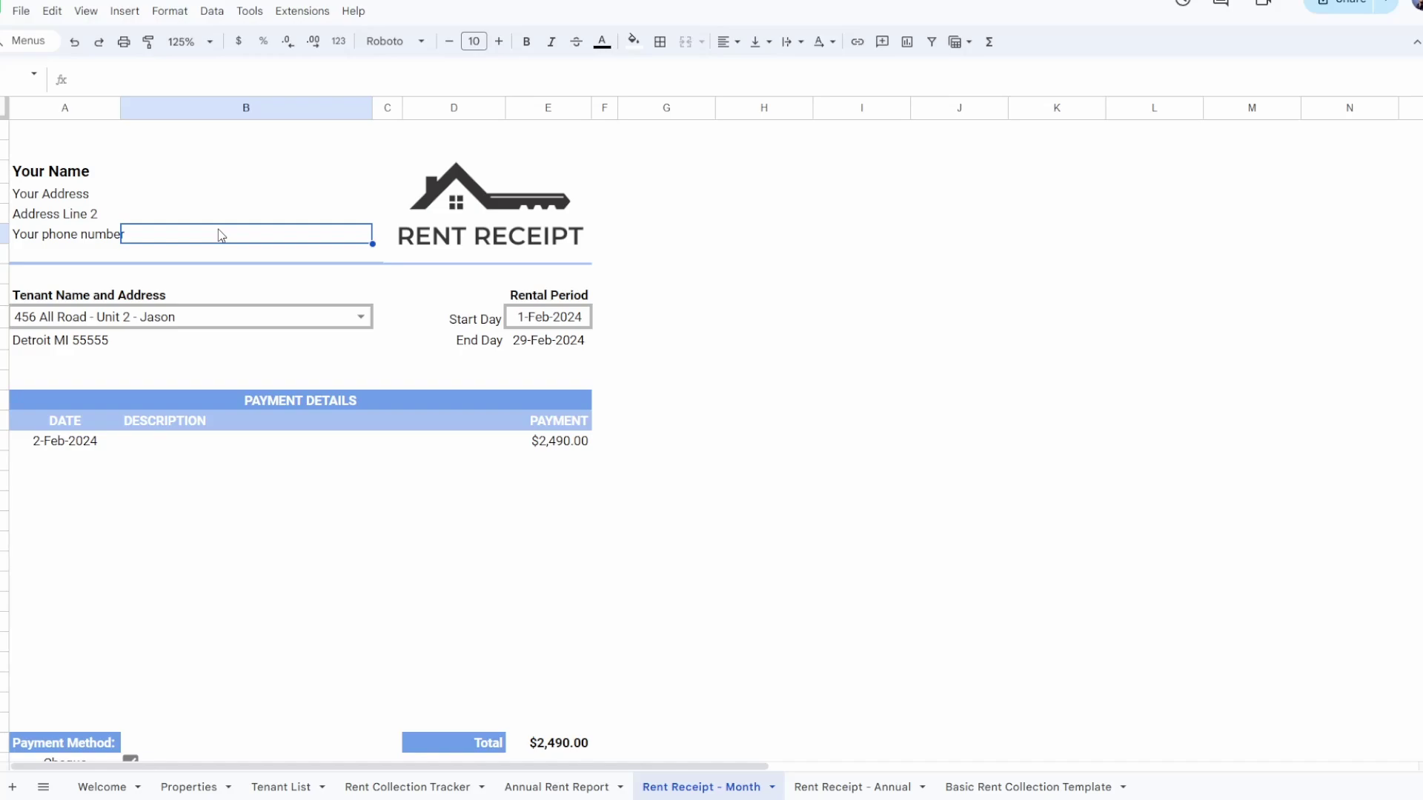
- On the monthly rent receipt, examine the TEXTJOIN formula in the address cell beneath the tenant selection, highlighting the function name
left_click(90, 345)
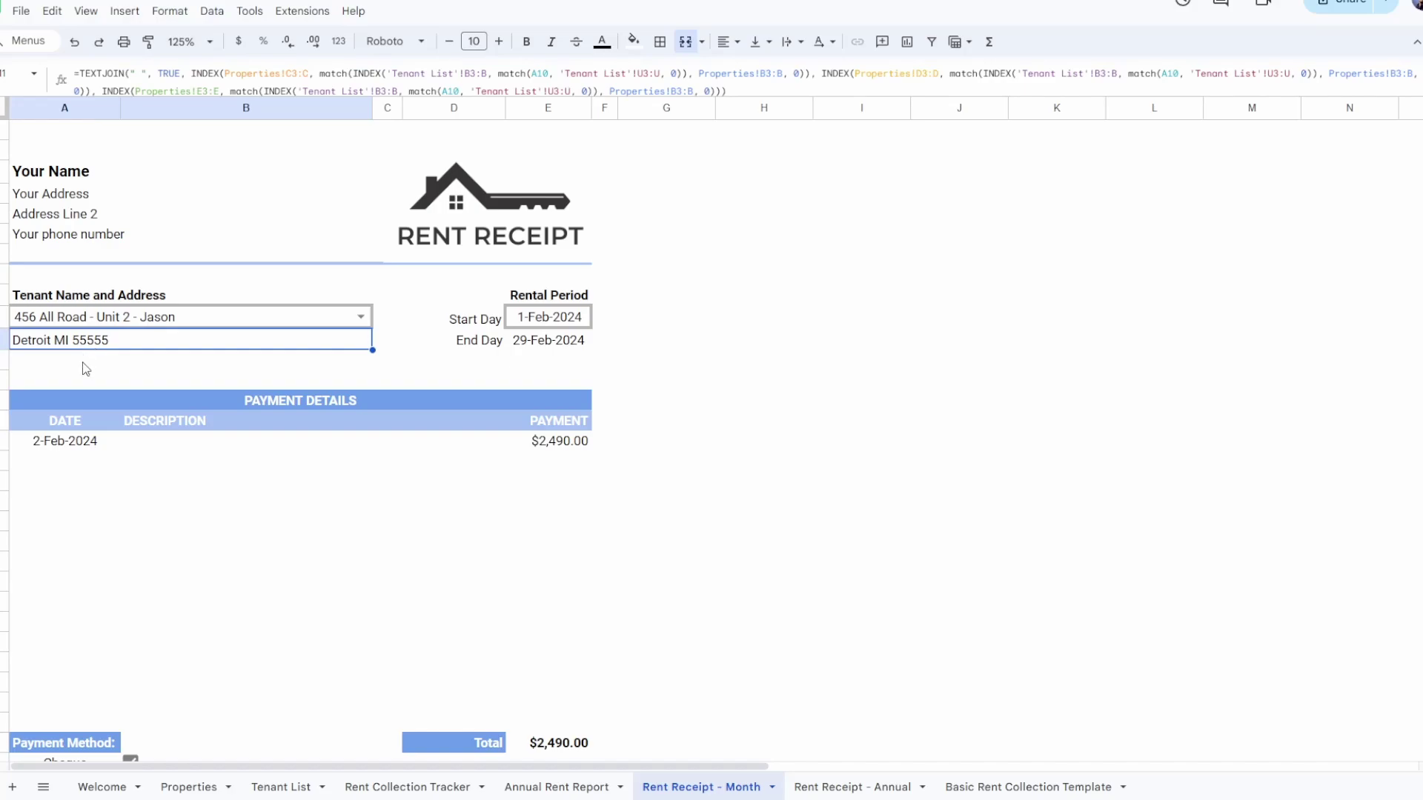
left_click(73, 447)
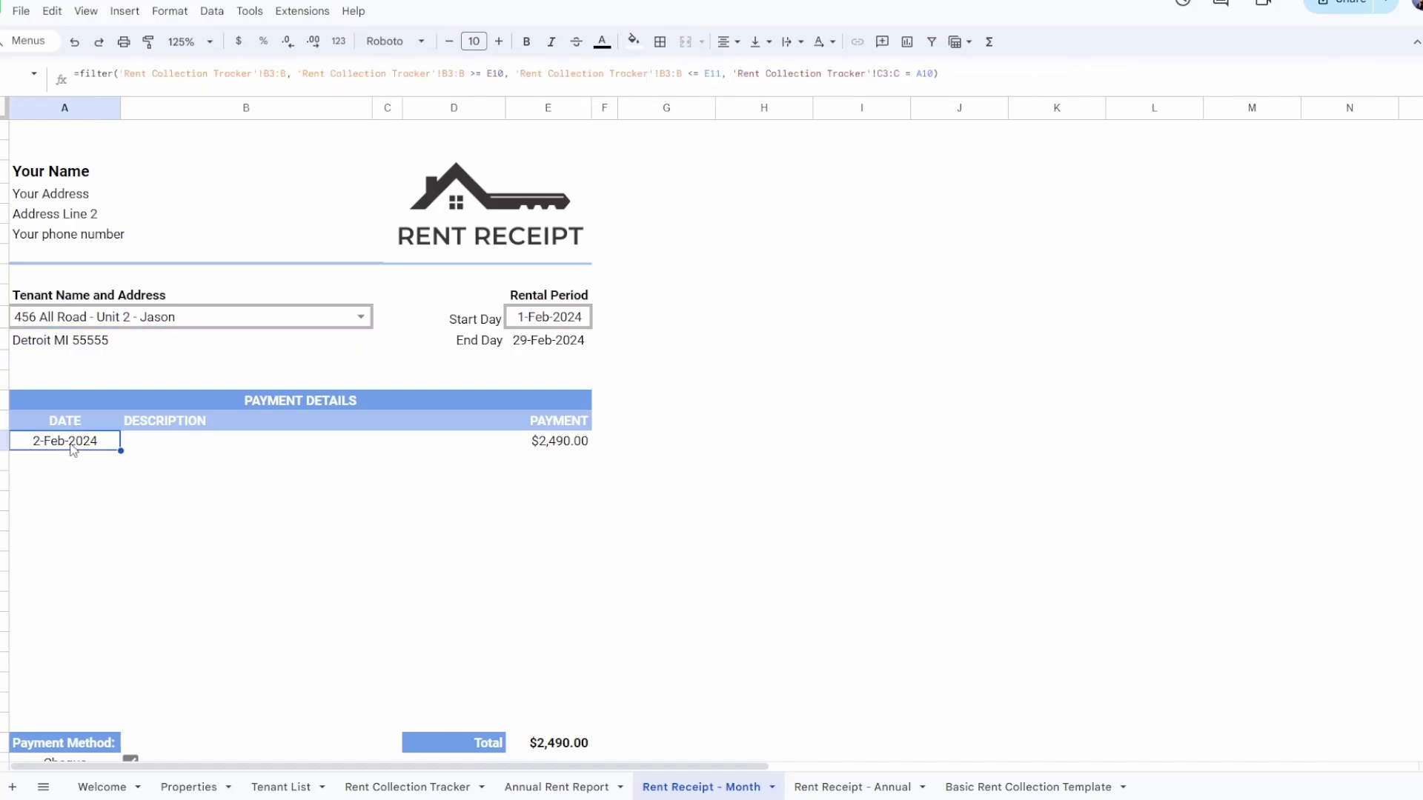
left_click(77, 342)
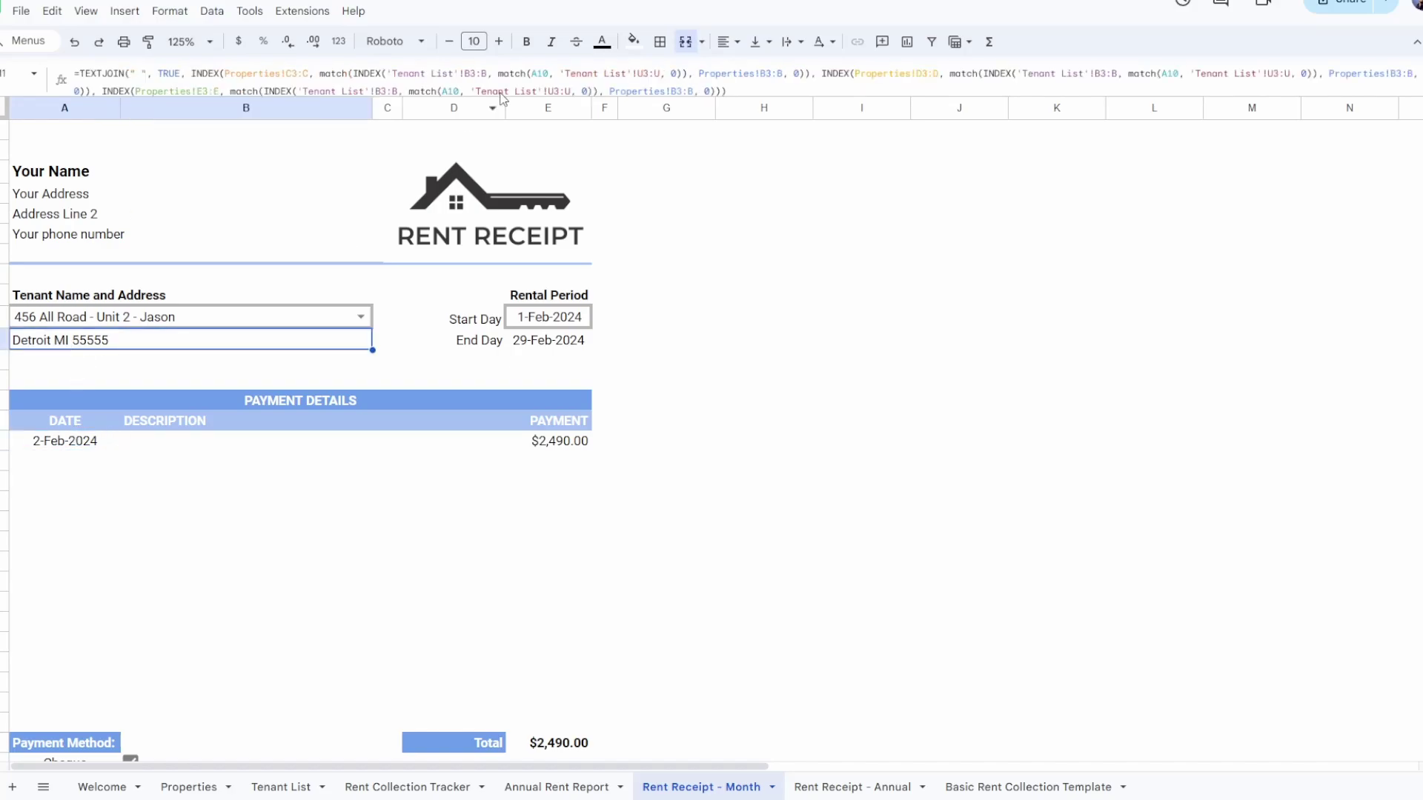
left_click(719, 77)
key("ctrl+a")
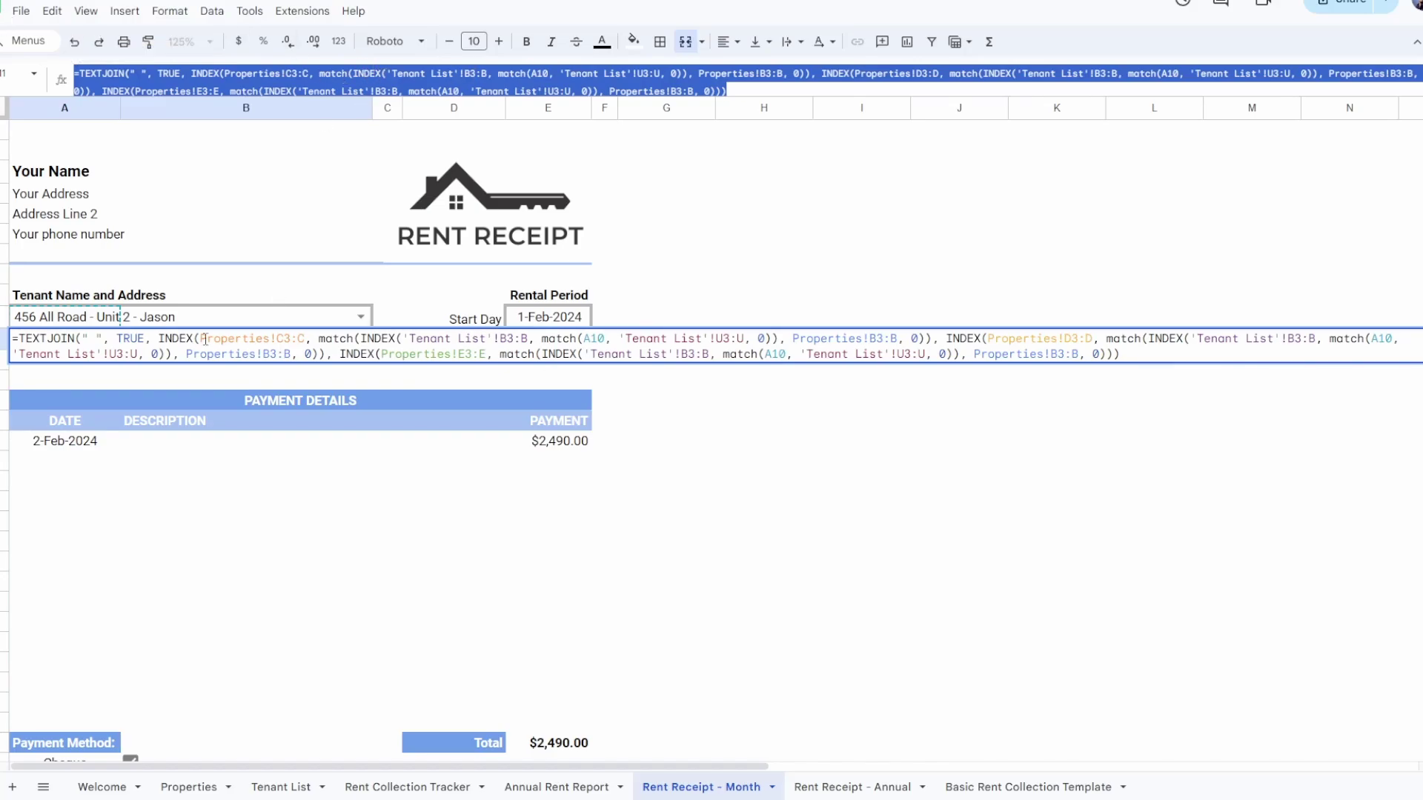
left_click_drag(75, 339, 20, 339)
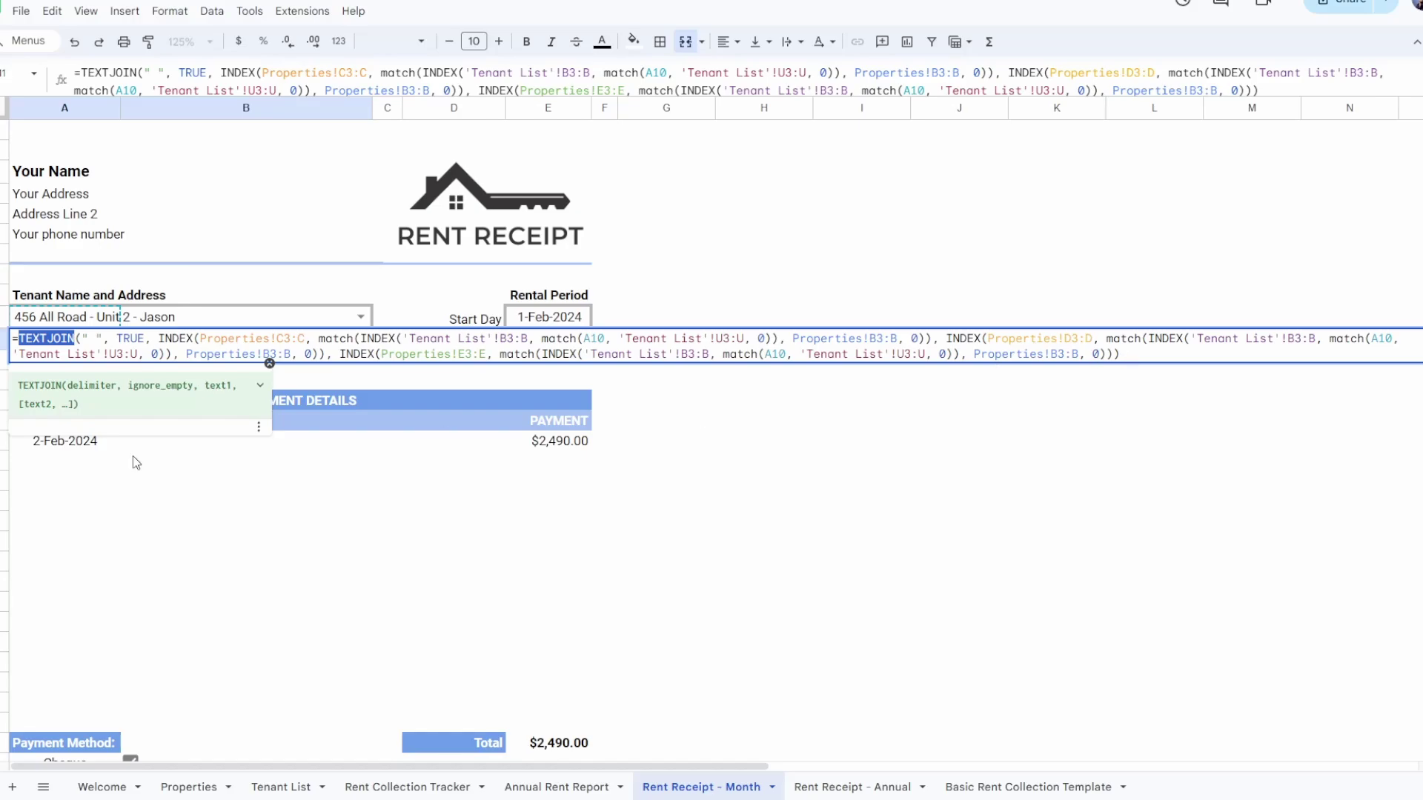
- Examine the full filter formula in the first date cell under Payment Details
left_click(62, 447)
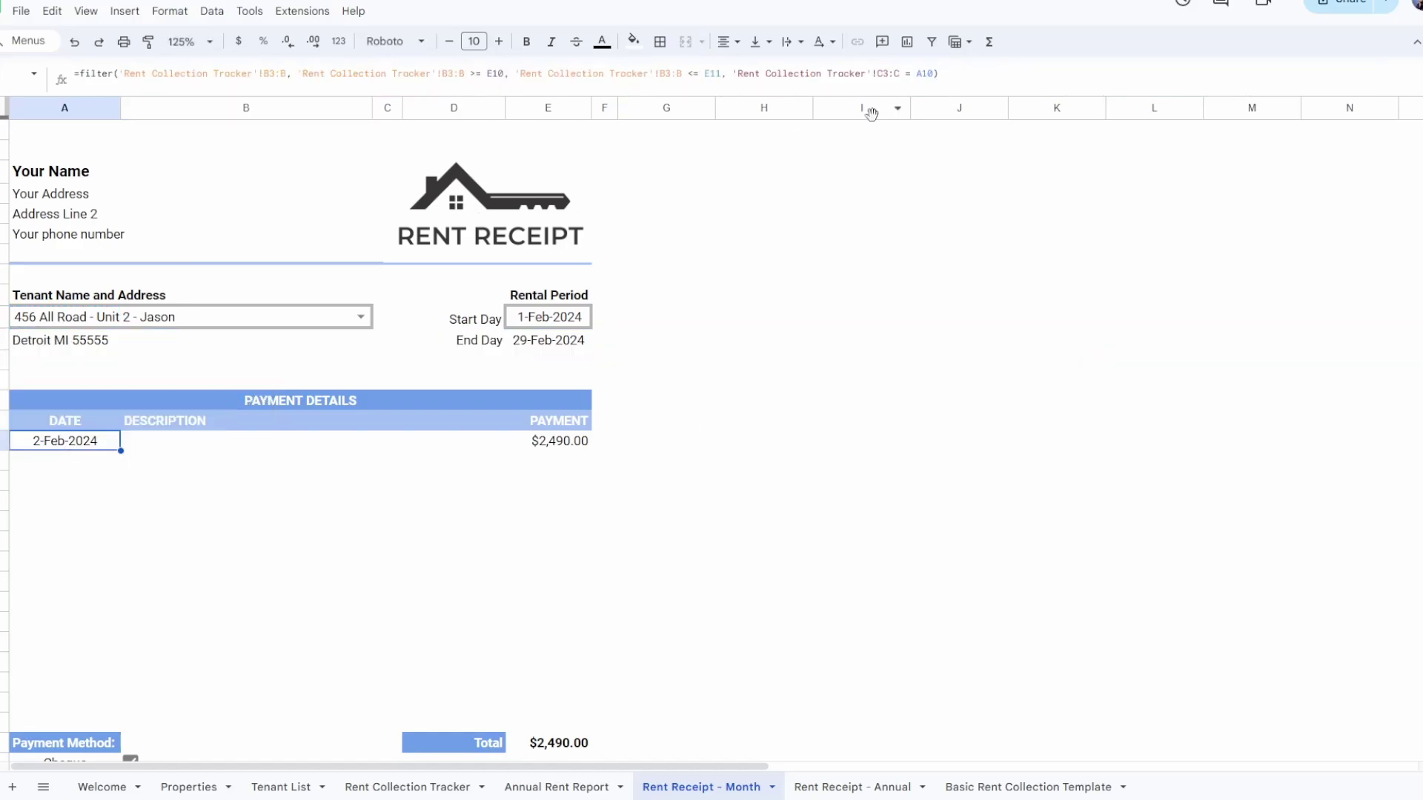
left_click_drag(956, 75, 70, 74)
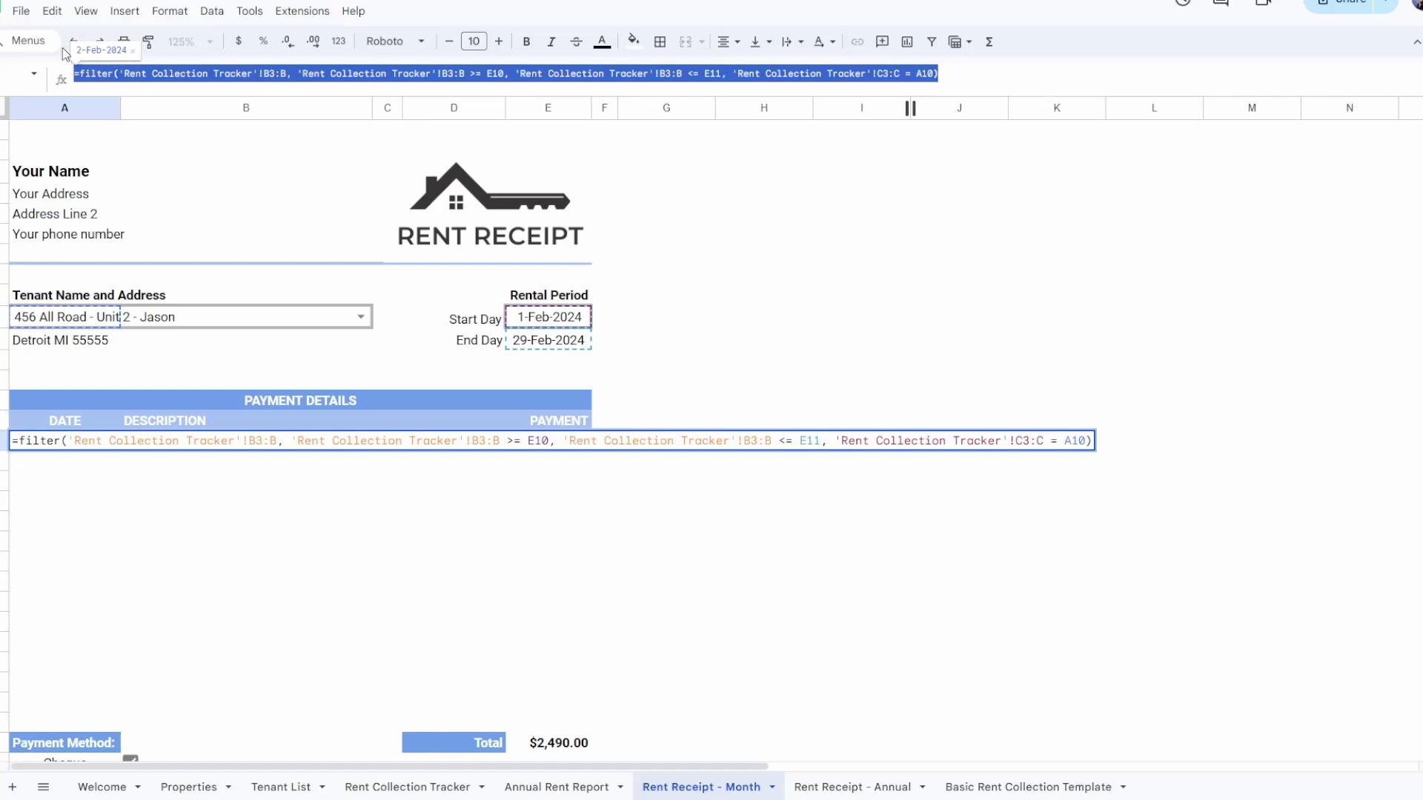